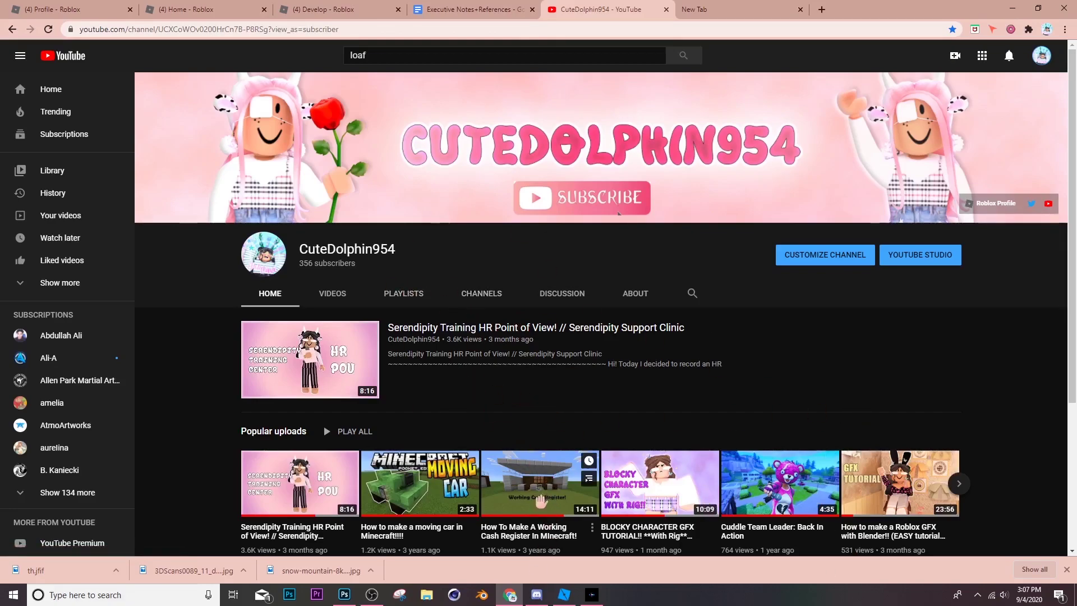
Type 'Done' after the drafted mention in Discord's #public-chat, then return to Chrome
{"action": "left_click", "coordinate": [537, 595]}
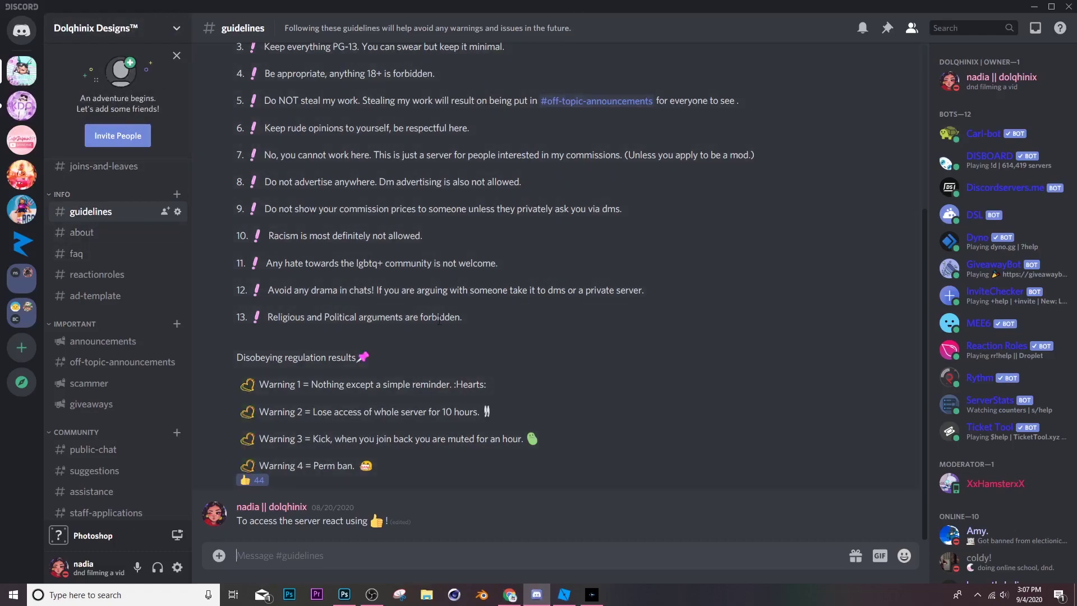
{"action": "scroll", "coordinate": [486, 300], "scroll_direction": "up", "scroll_amount": 5}
{"action": "scroll", "coordinate": [486, 301], "scroll_direction": "down", "scroll_amount": 5}
{"action": "left_click", "coordinate": [120, 454]}
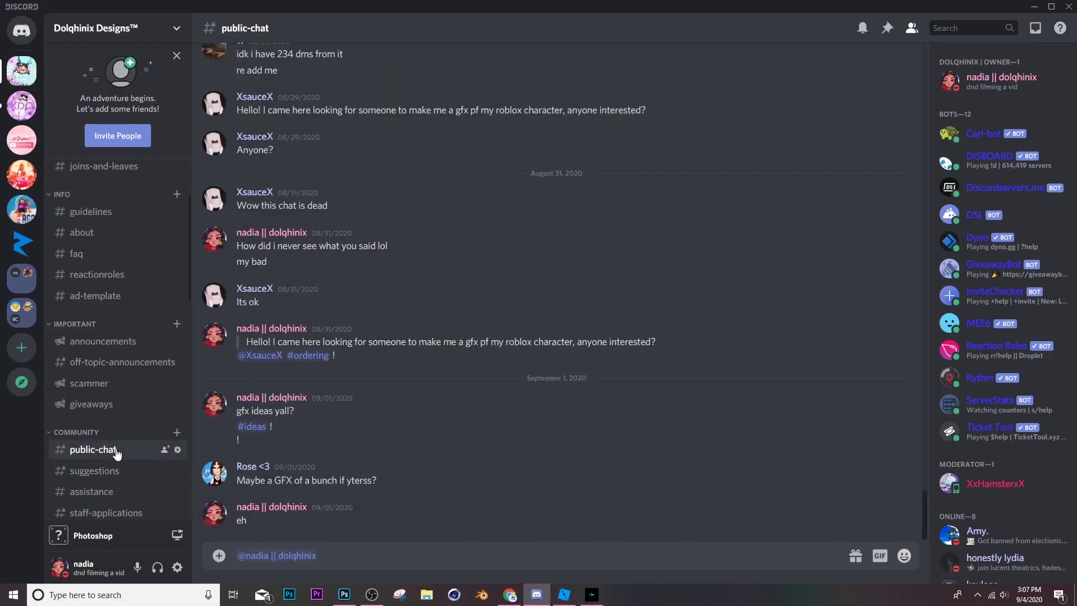
{"action": "left_click", "coordinate": [331, 570]}
{"action": "type", "text": "Done."}
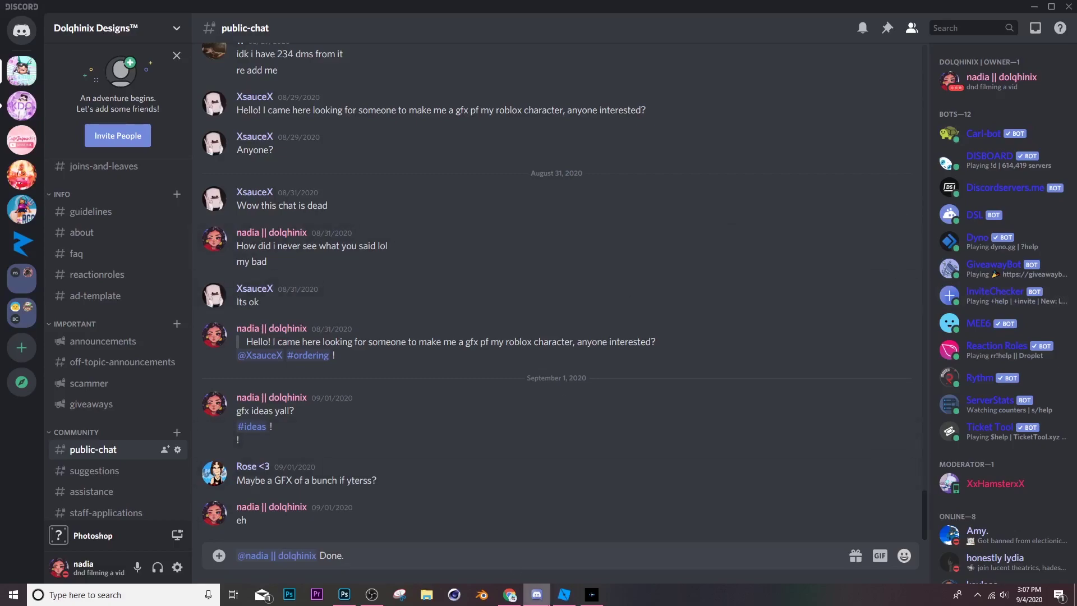
{"action": "left_click", "coordinate": [509, 596]}
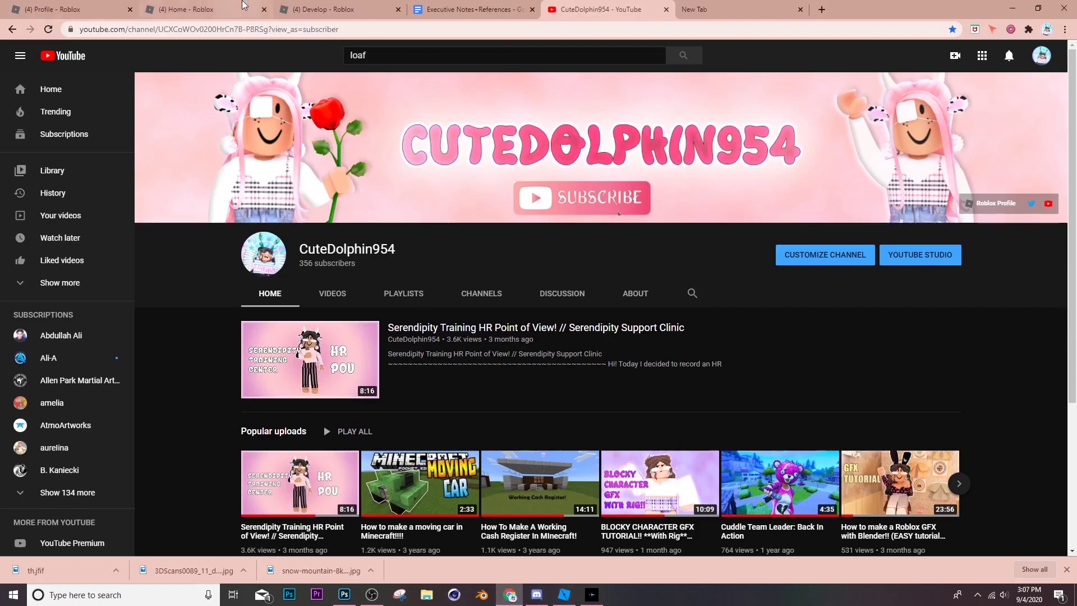
Open Roblox Studio's Load Character plugin and select its default username
{"action": "left_click", "coordinate": [218, 5]}
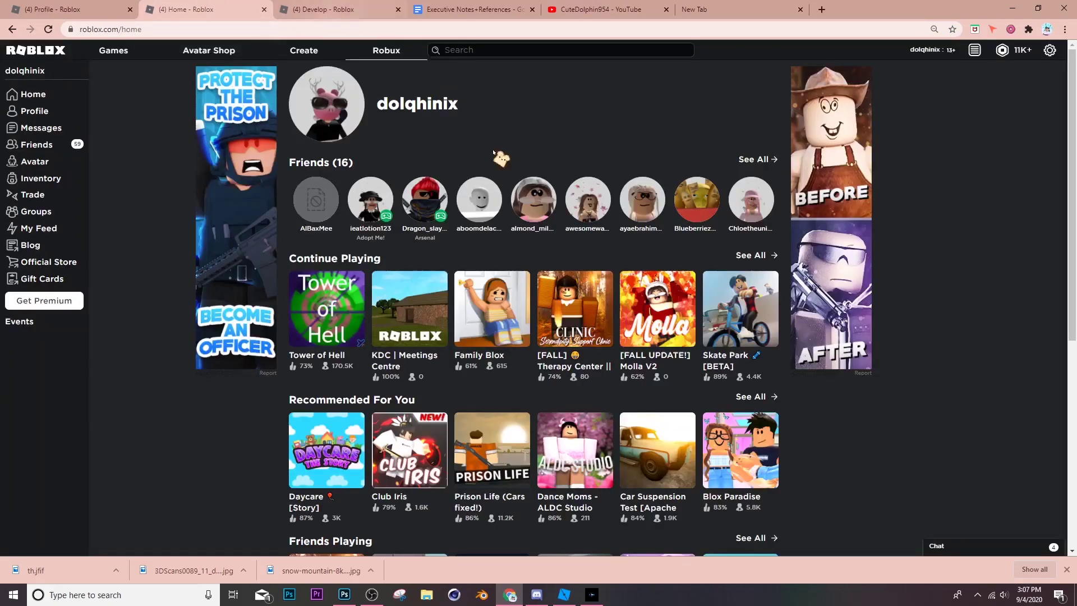
{"action": "left_click", "coordinate": [558, 597]}
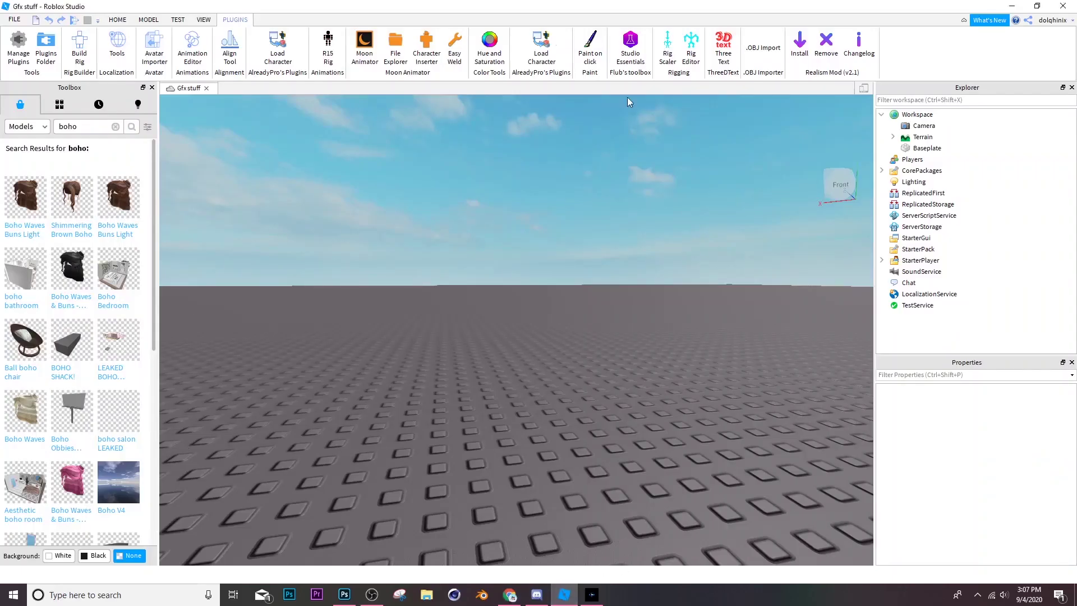
{"action": "left_click", "coordinate": [282, 54]}
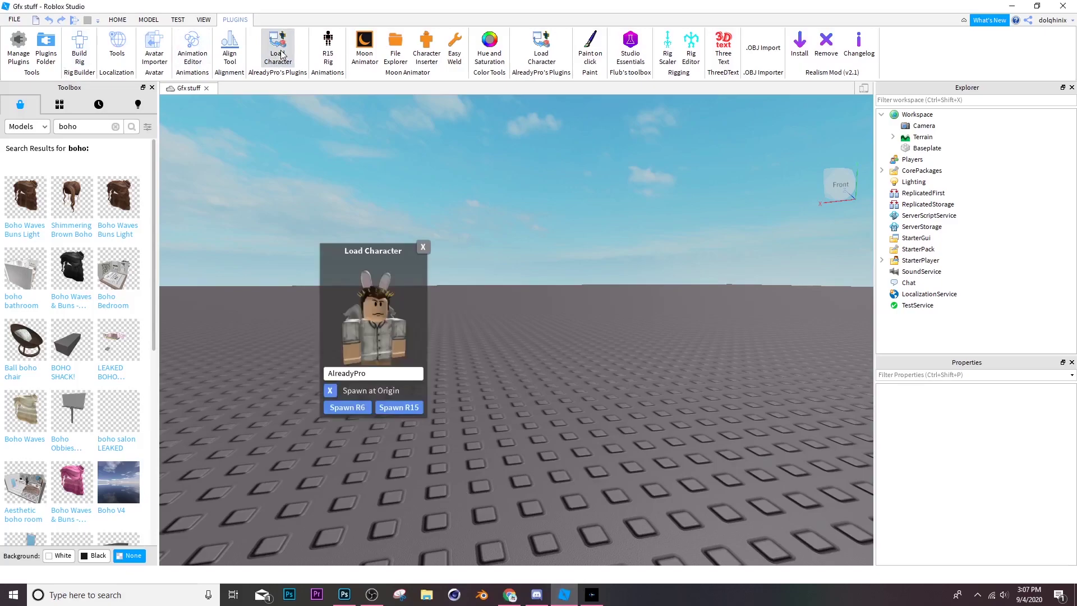
{"action": "double_click", "coordinate": [365, 375]}
Copy the player's username from their Roblox profile and paste it into the loader's name box
{"action": "left_click", "coordinate": [516, 599]}
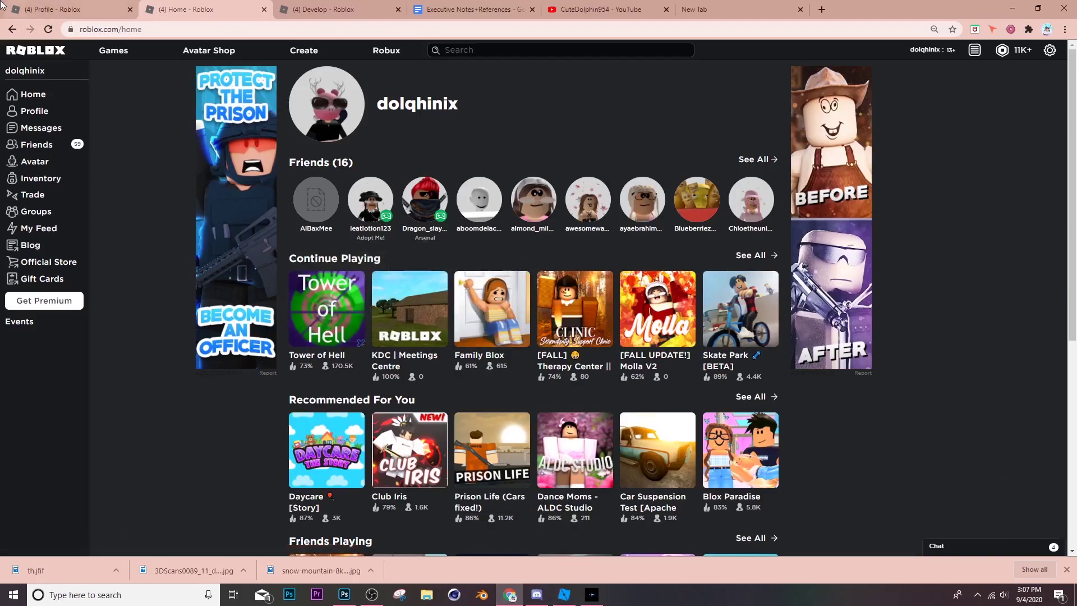
{"action": "left_click", "coordinate": [52, 6]}
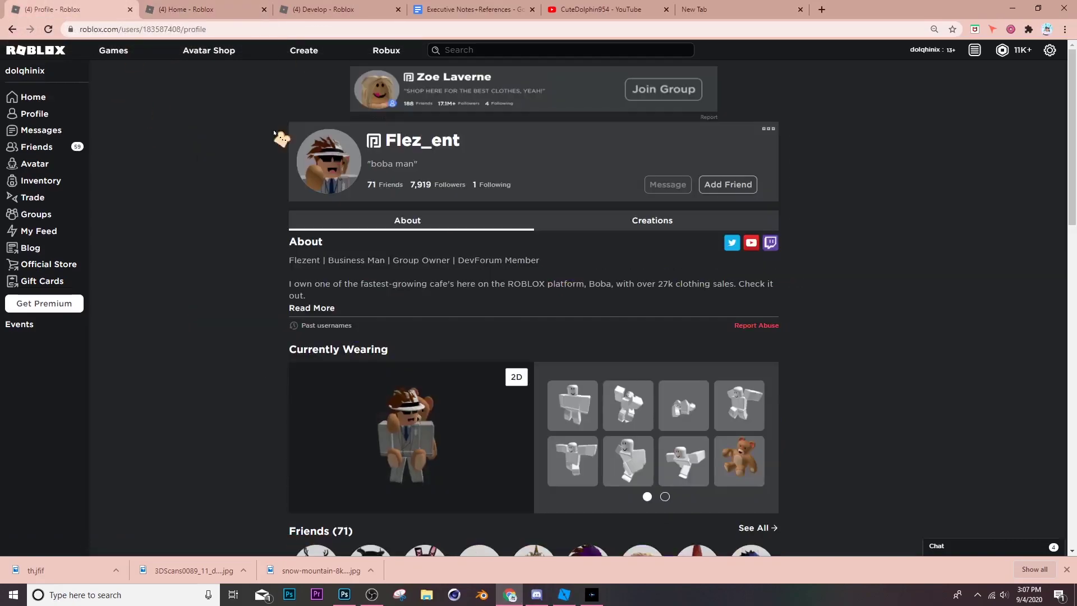
{"action": "double_click", "coordinate": [384, 148]}
{"action": "key", "text": "ctrl+c"}
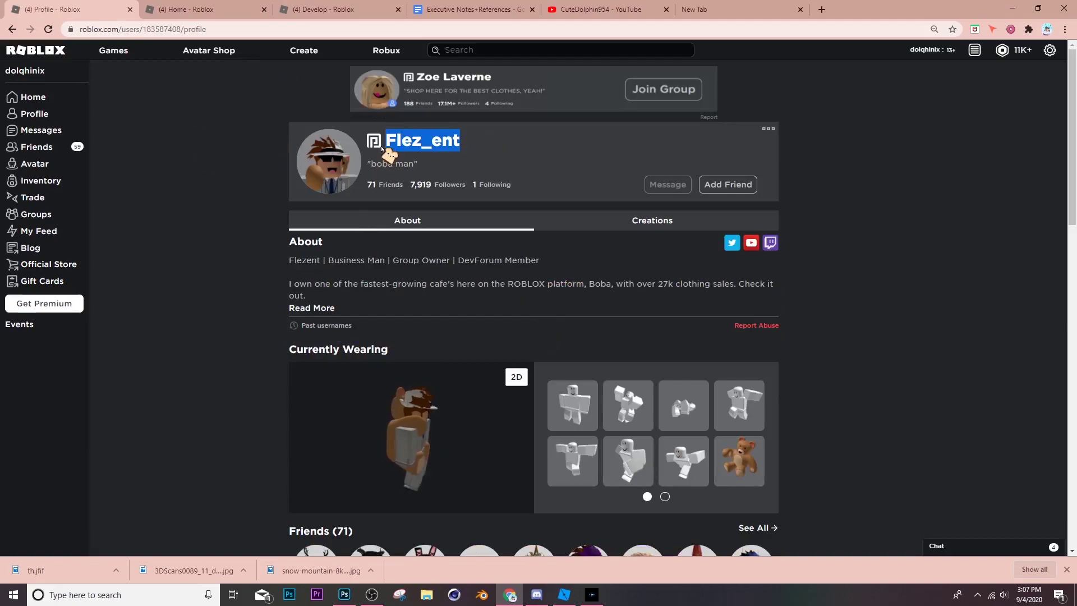
{"action": "left_click", "coordinate": [564, 595]}
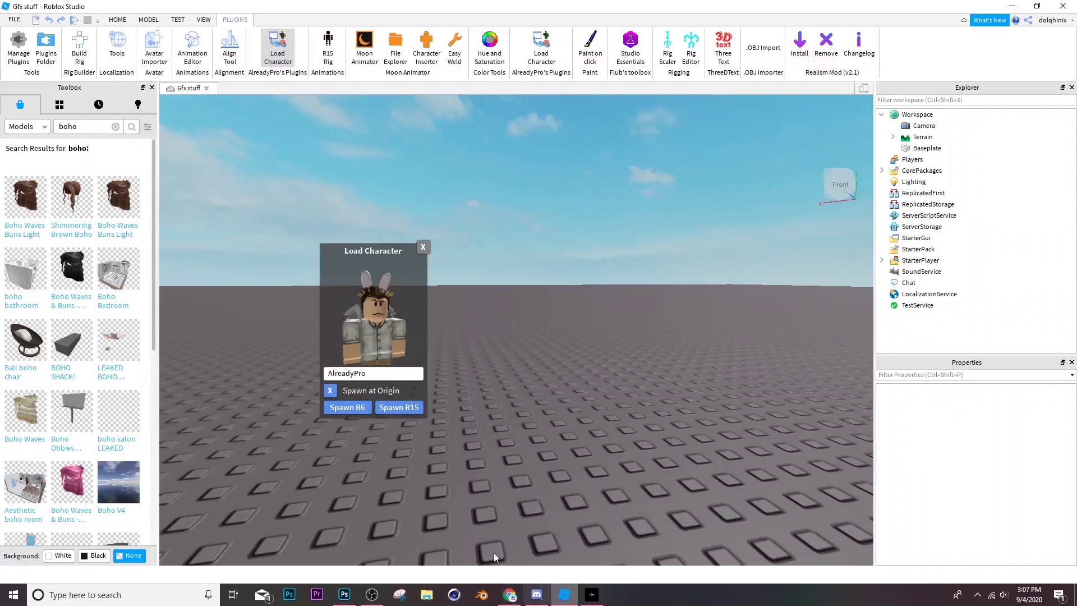
{"action": "double_click", "coordinate": [349, 375]}
{"action": "key", "text": "ctrl+v"}
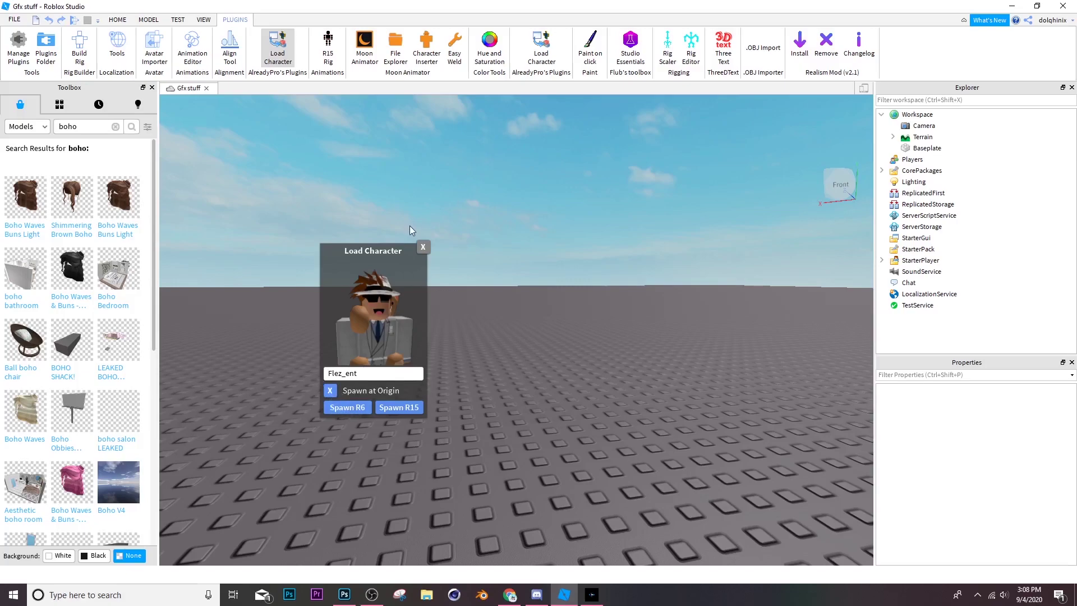
Spawn the loaded R6 character and delete its Giant Teddy Bear accessory in Explorer
{"action": "left_click", "coordinate": [423, 247]}
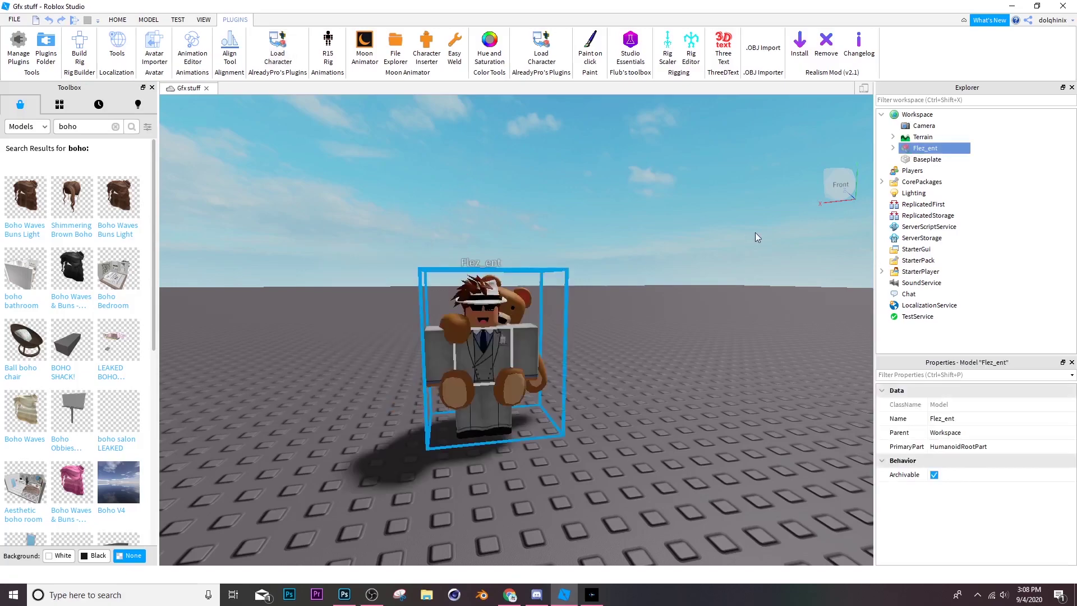
{"action": "left_click", "coordinate": [894, 148]}
{"action": "left_click", "coordinate": [932, 238]}
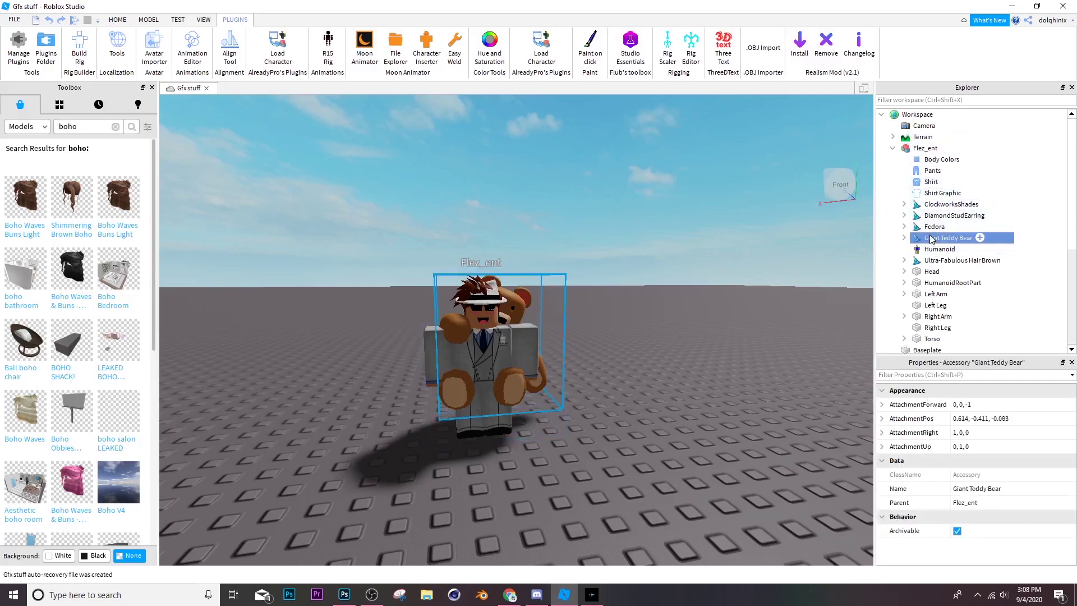
{"action": "key", "text": "Delete"}
{"action": "scroll", "coordinate": [673, 376], "scroll_direction": "up", "scroll_amount": 5}
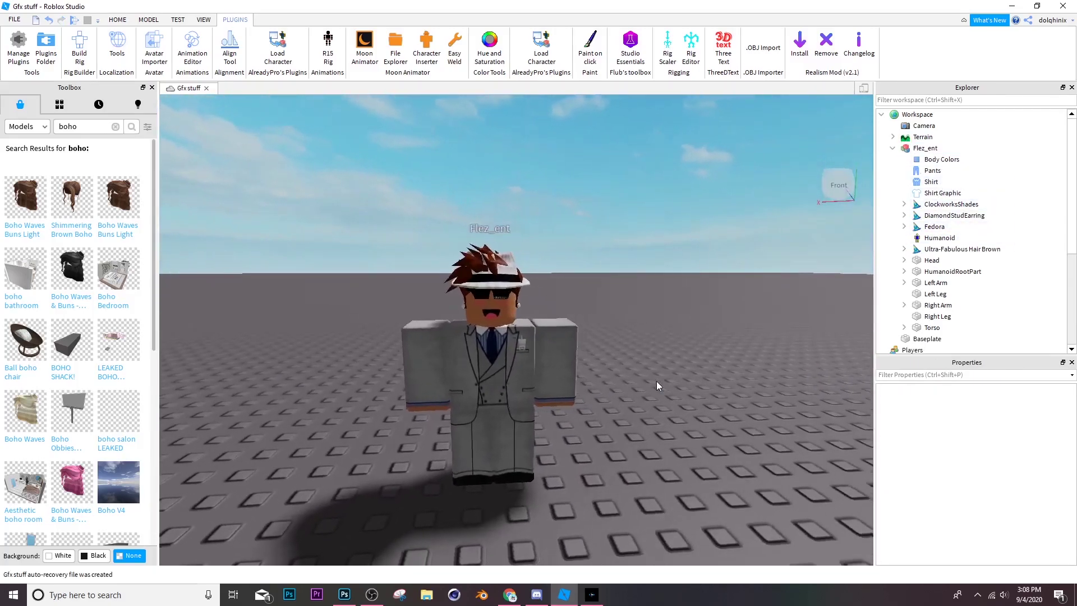
{"action": "scroll", "coordinate": [658, 386], "scroll_direction": "down", "scroll_amount": 3}
{"action": "right_click_drag", "start_coordinate": [659, 386], "coordinate": [659, 370]}
{"action": "scroll", "coordinate": [659, 386], "scroll_direction": "up", "scroll_amount": 2}
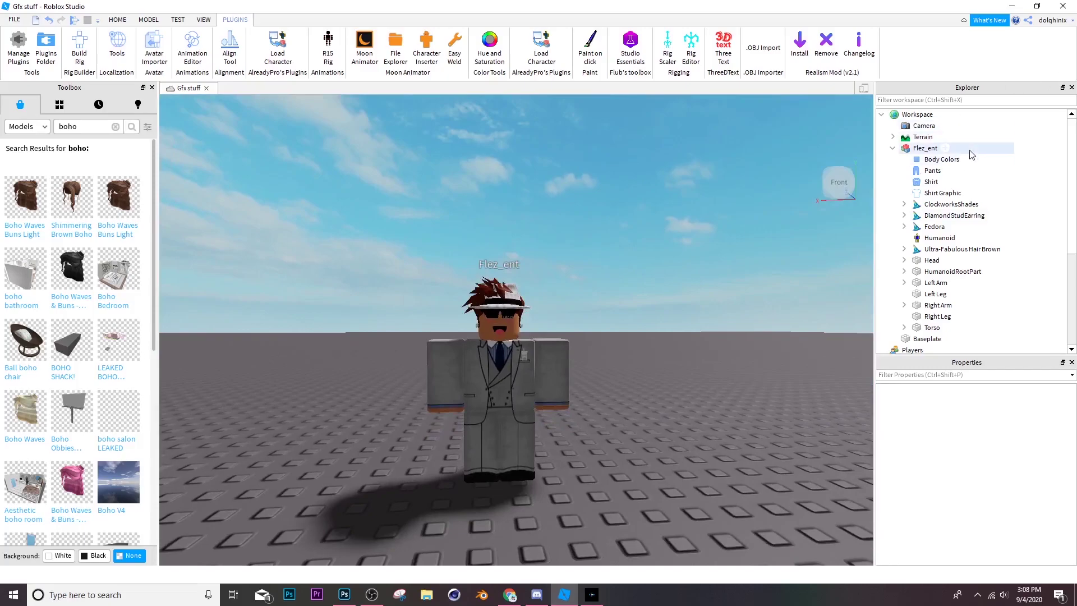
Export the character model as flez_ent into the Exports c4d,blender folder
{"action": "right_click", "coordinate": [937, 149]}
{"action": "left_click", "coordinate": [985, 455]}
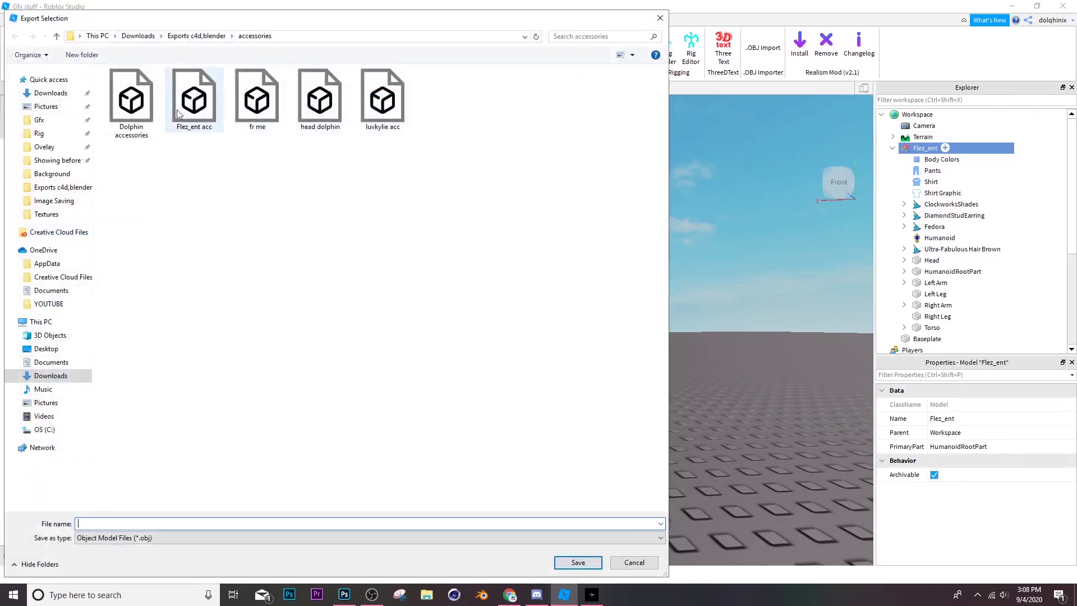
{"action": "left_click", "coordinate": [59, 188]}
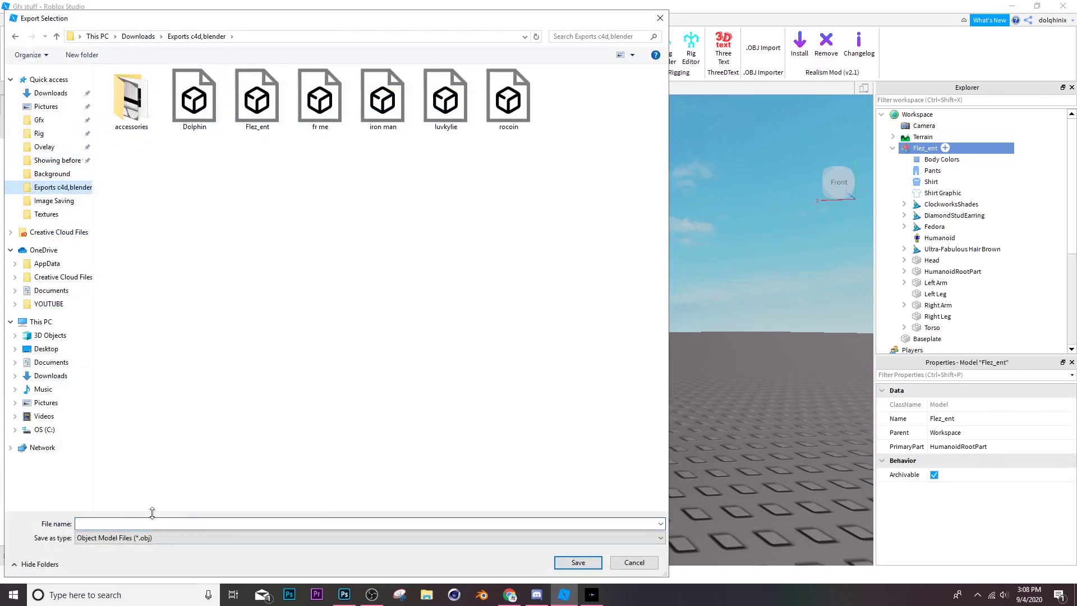
{"action": "left_click", "coordinate": [118, 523]}
{"action": "type", "text": "flez"}
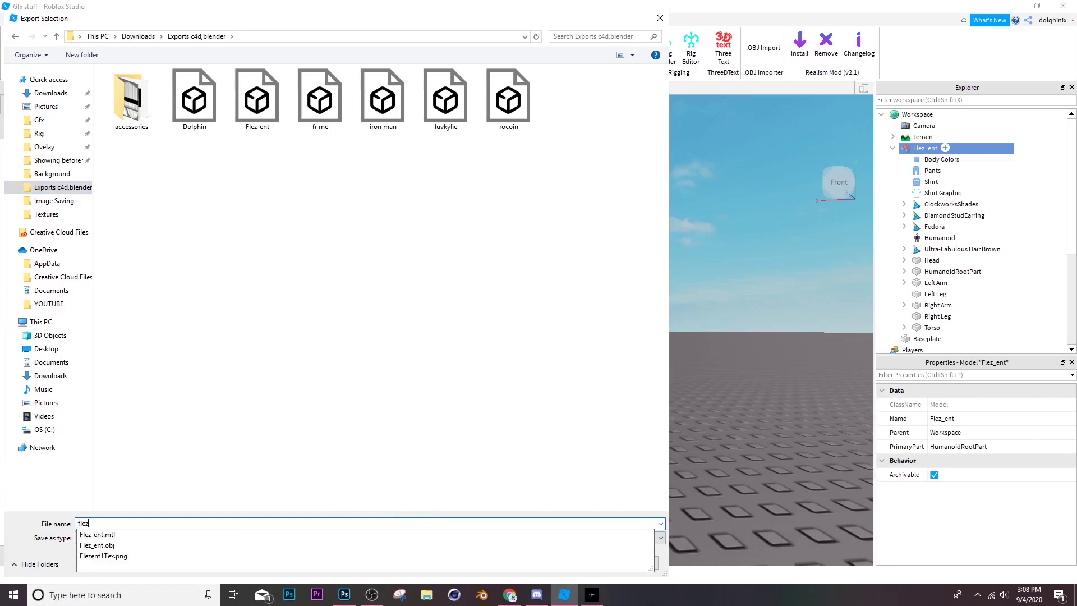
{"action": "type", "text": "_ent"}
{"action": "key", "text": "ctrl+a"}
{"action": "key", "text": "Return"}
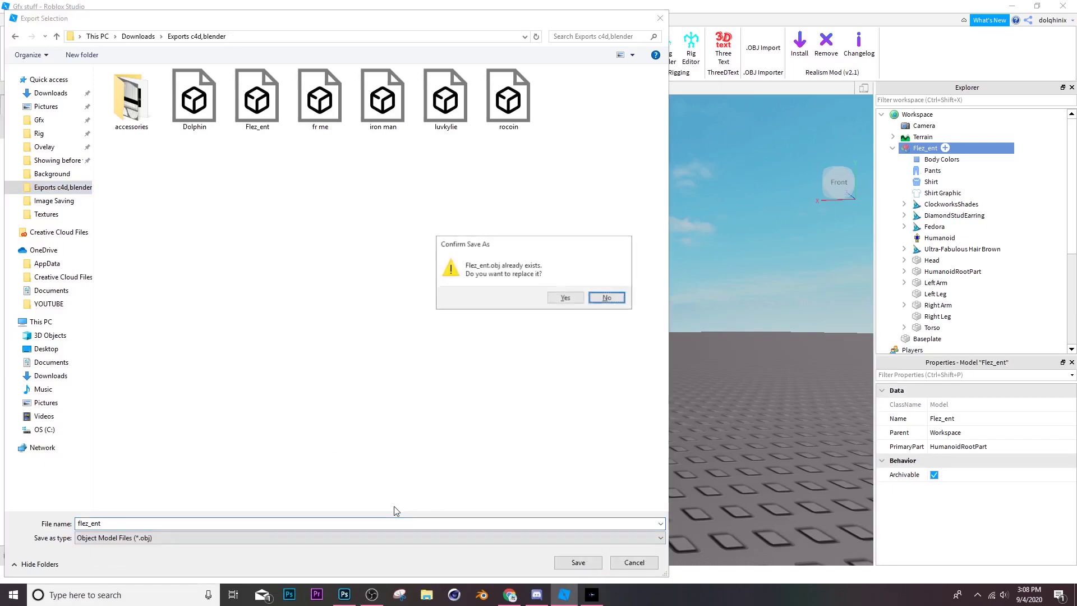
Confirm overwriting the old OBJ, then delete the Head-to-Torso body parts, keeping only accessories
{"action": "left_click", "coordinate": [572, 301]}
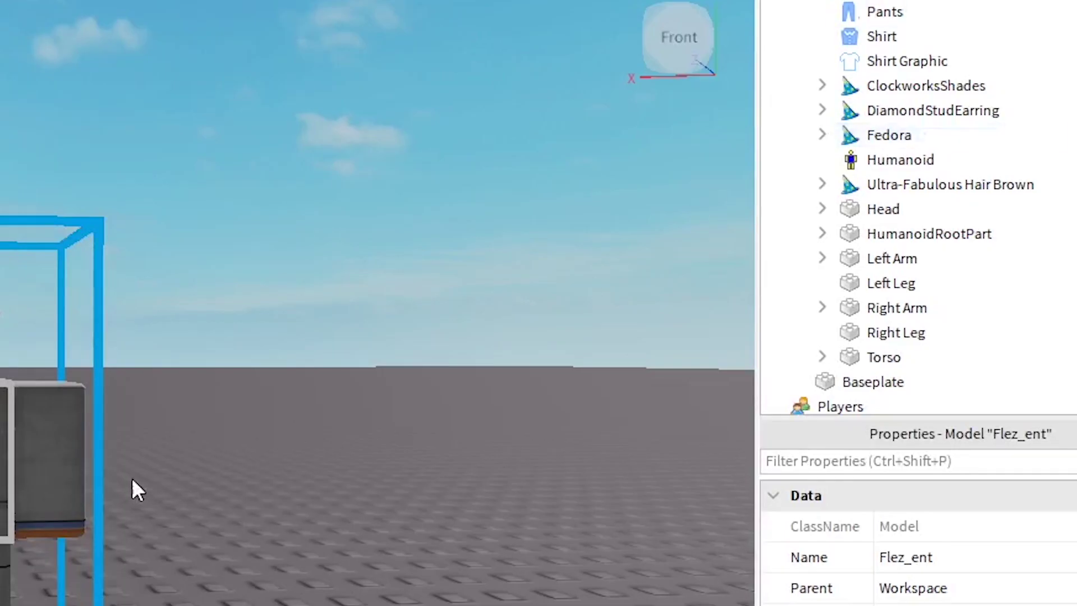
{"action": "left_click", "coordinate": [590, 382]}
{"action": "mouse_move", "coordinate": [584, 357]}
{"action": "right_mouse_down"}
{"action": "mouse_move", "coordinate": [573, 368]}
{"action": "mouse_move", "coordinate": [585, 364]}
{"action": "right_mouse_up"}
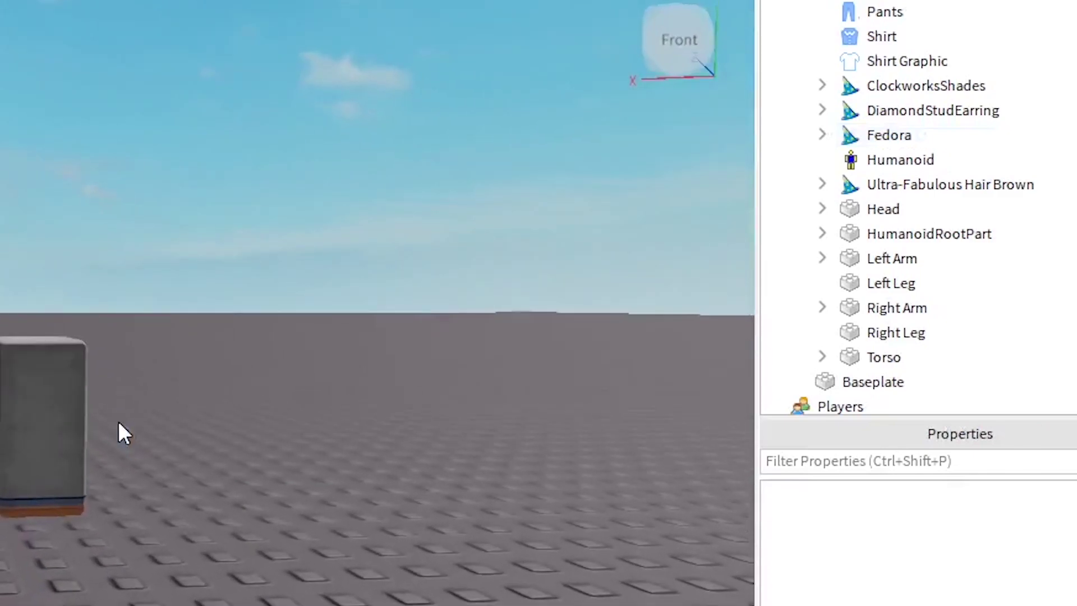
{"action": "left_click", "coordinate": [882, 210]}
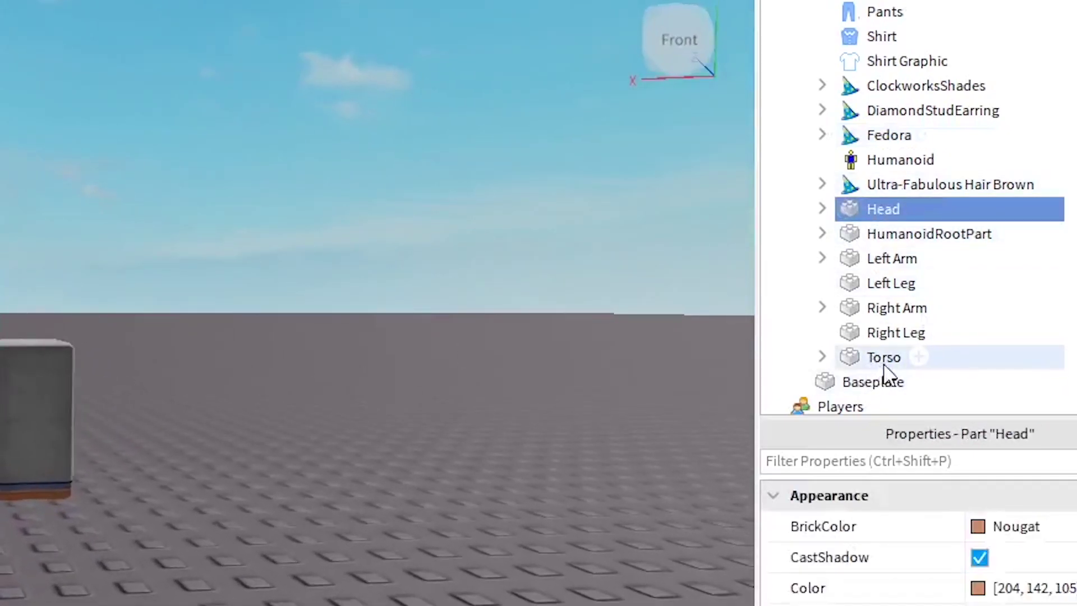
{"action": "left_click", "coordinate": [885, 364], "text": "shift"}
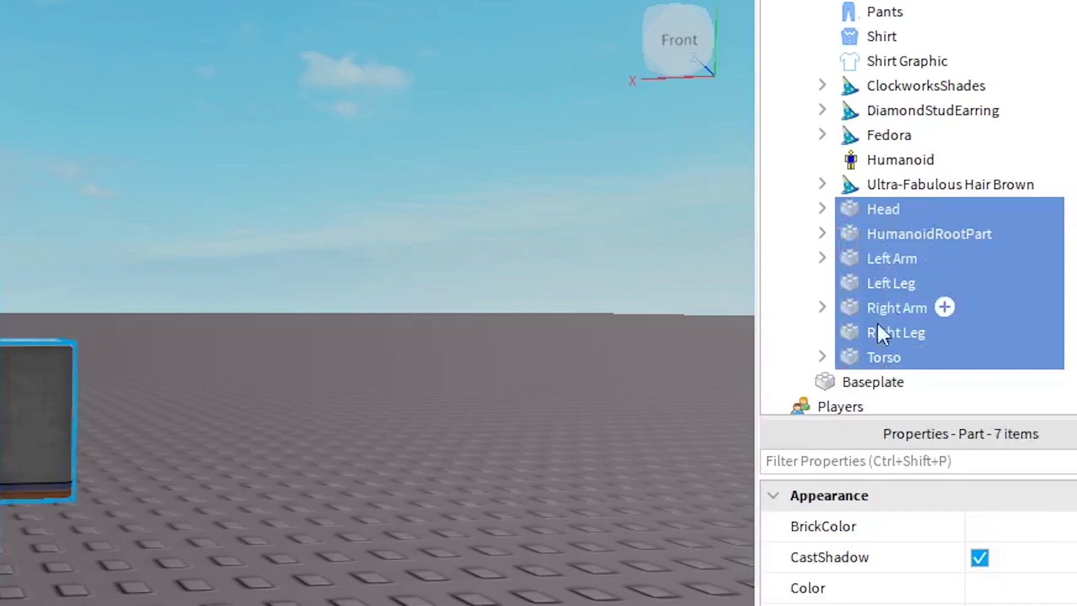
{"action": "key", "text": "Delete"}
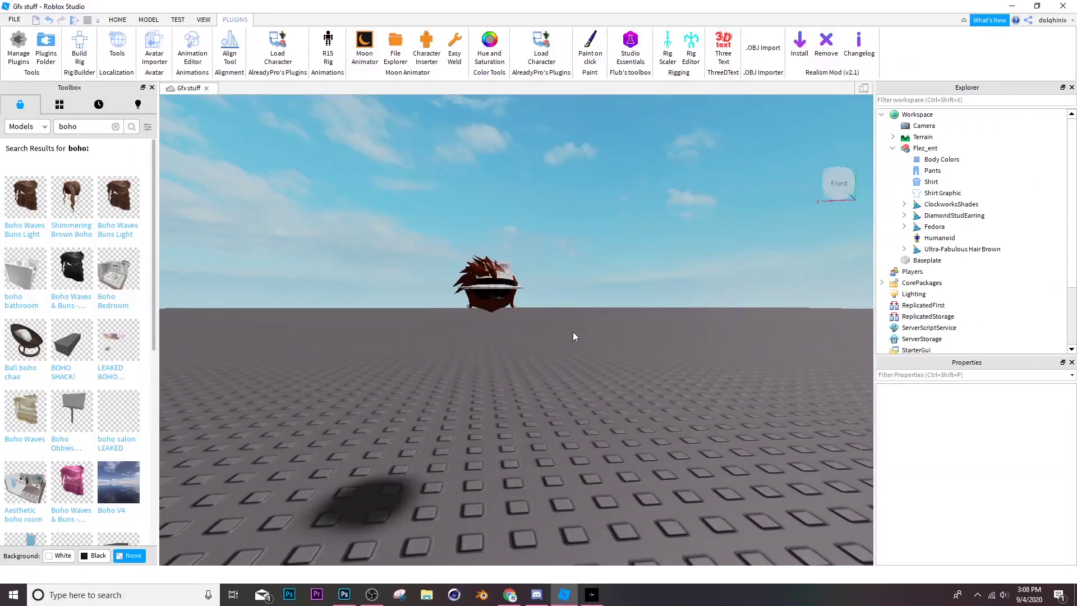
Rename the remaining model to 'accessories'
{"action": "right_click_drag", "start_coordinate": [574, 336], "coordinate": [575, 337]}
{"action": "key", "text": "w"}
{"action": "key", "text": "s"}
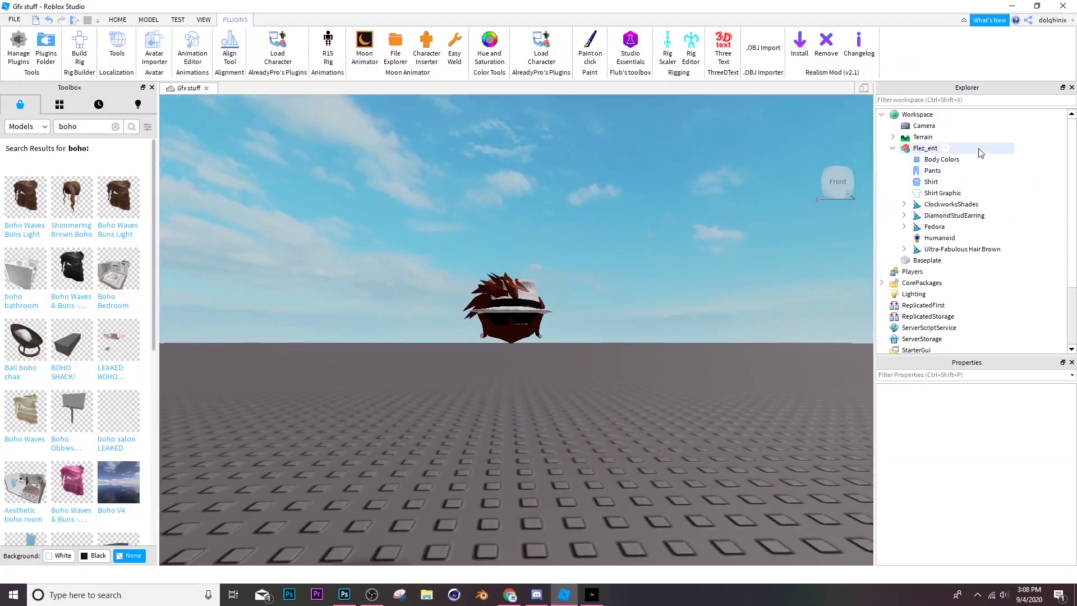
{"action": "left_click", "coordinate": [981, 153]}
{"action": "left_click", "coordinate": [1014, 421]}
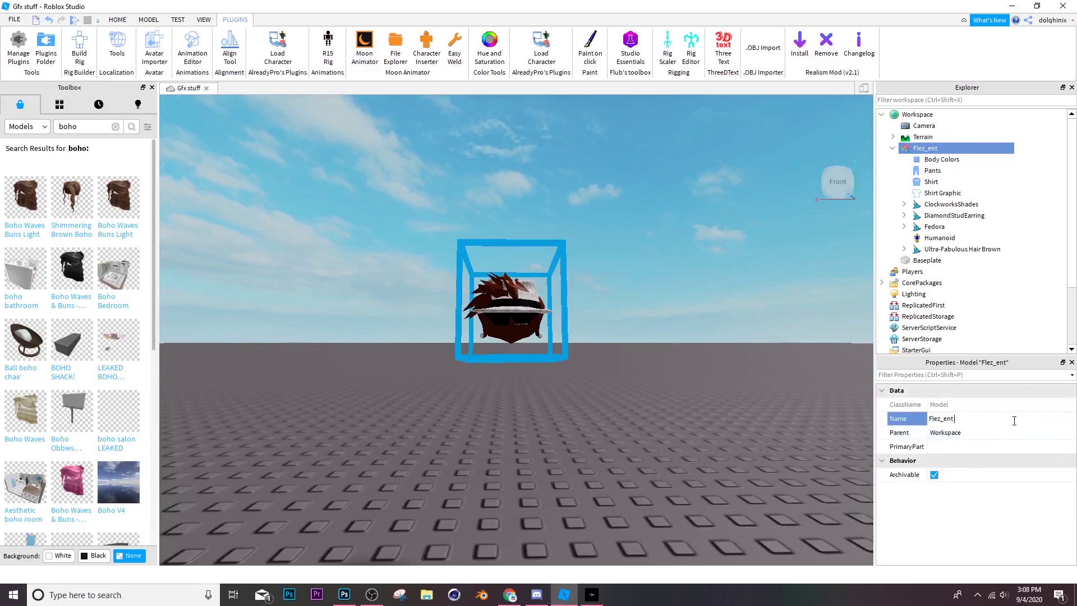
{"action": "type", "text": "ac"}
{"action": "type", "text": "ce"}
{"action": "type", "text": "ssorie"}
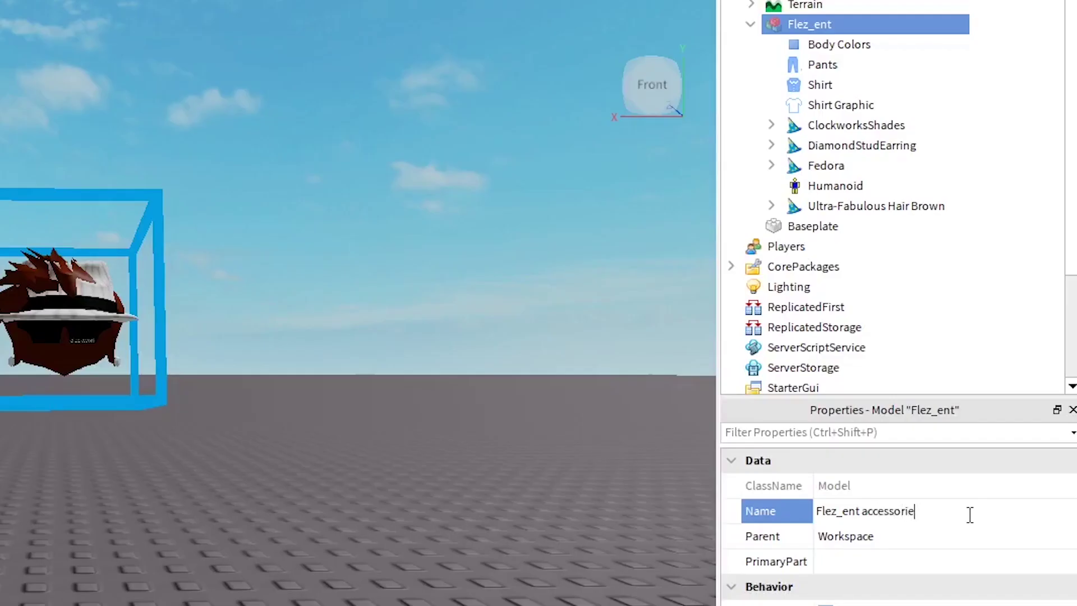
{"action": "type", "text": "s"}
{"action": "key", "text": "Return"}
Export the accessories model as an OBJ named 'flez_ent accessories'
{"action": "right_click", "coordinate": [934, 149]}
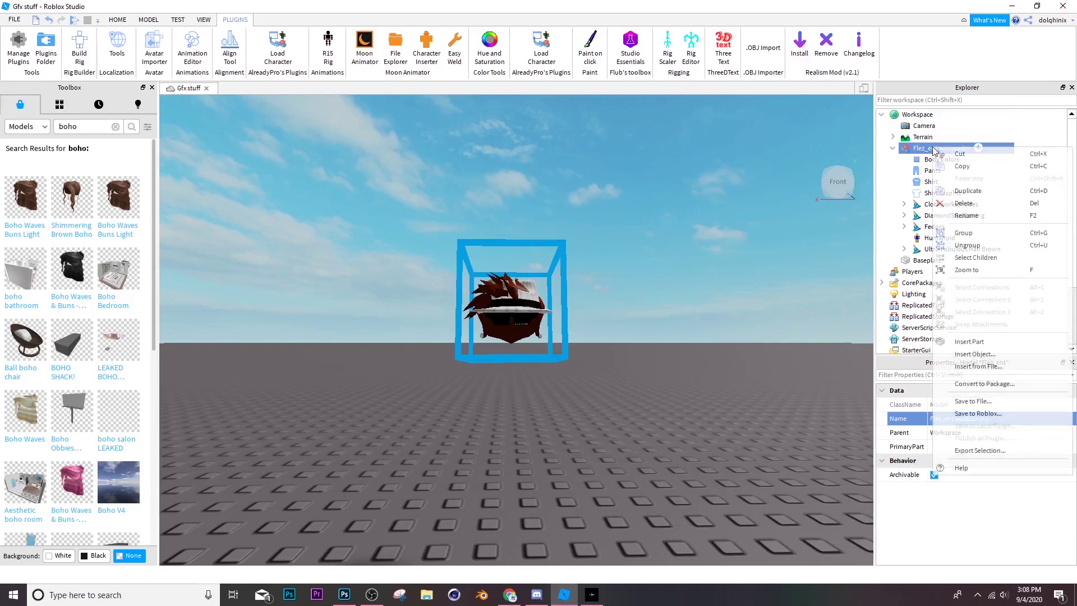
{"action": "left_click", "coordinate": [1002, 453]}
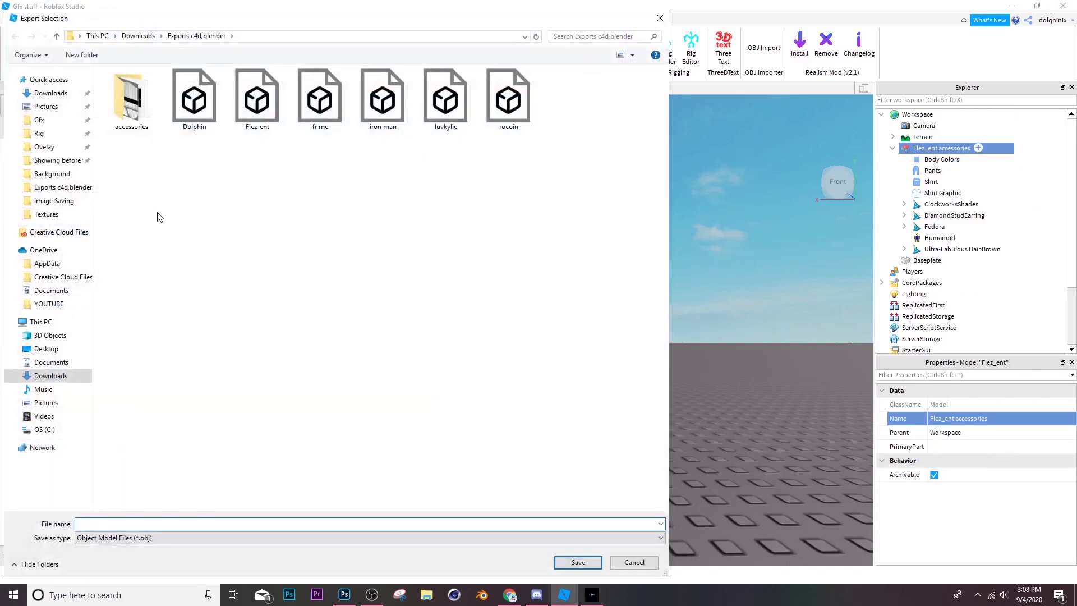
{"action": "left_click", "coordinate": [162, 527]}
{"action": "type", "text": "flez_ent "}
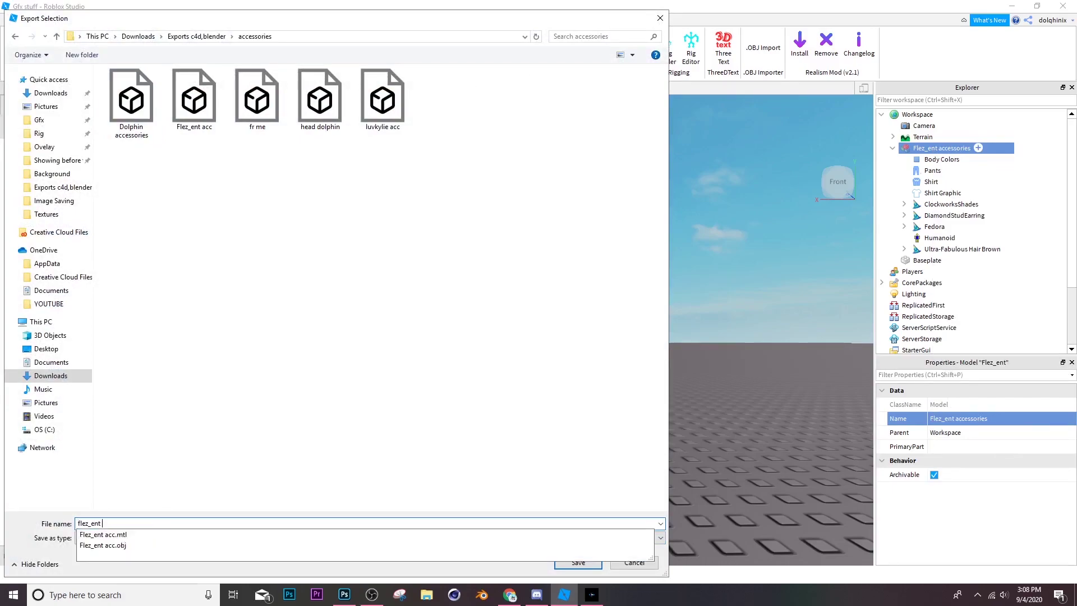
{"action": "type", "text": "acces"}
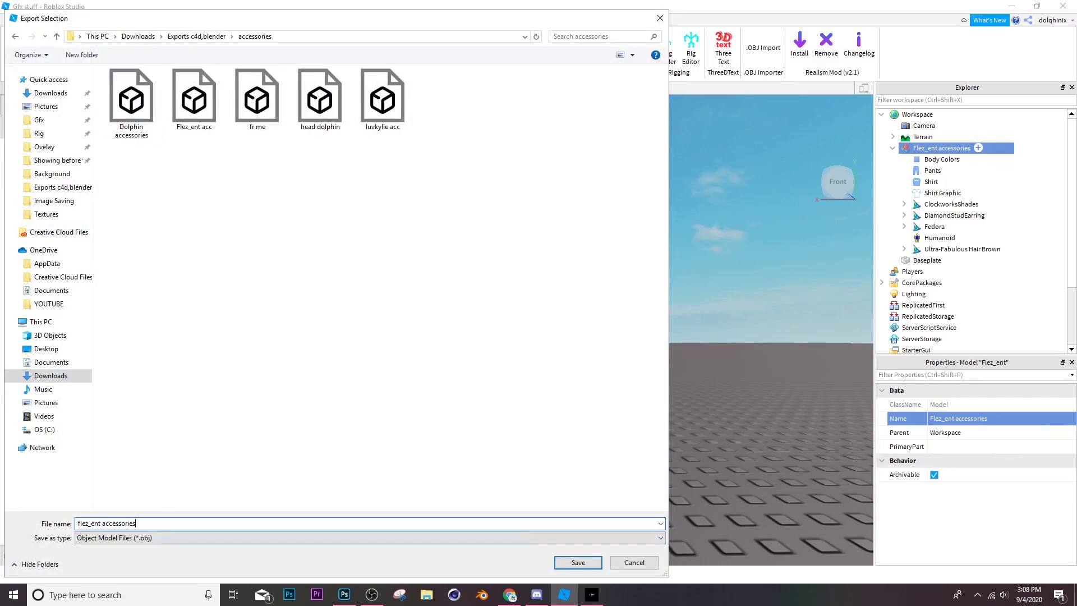
{"action": "type", "text": "sories"}
{"action": "key", "text": "Return"}
Open PaintRigV3_1.blend from Blender's splash screen recent files
{"action": "left_click", "coordinate": [348, 412]}
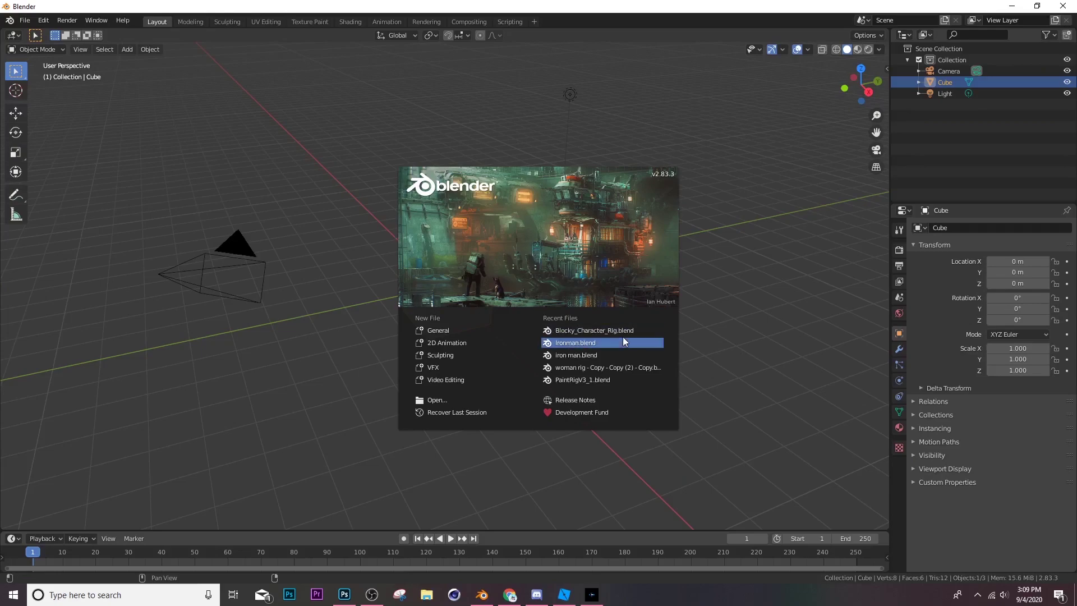
{"action": "left_click", "coordinate": [621, 380]}
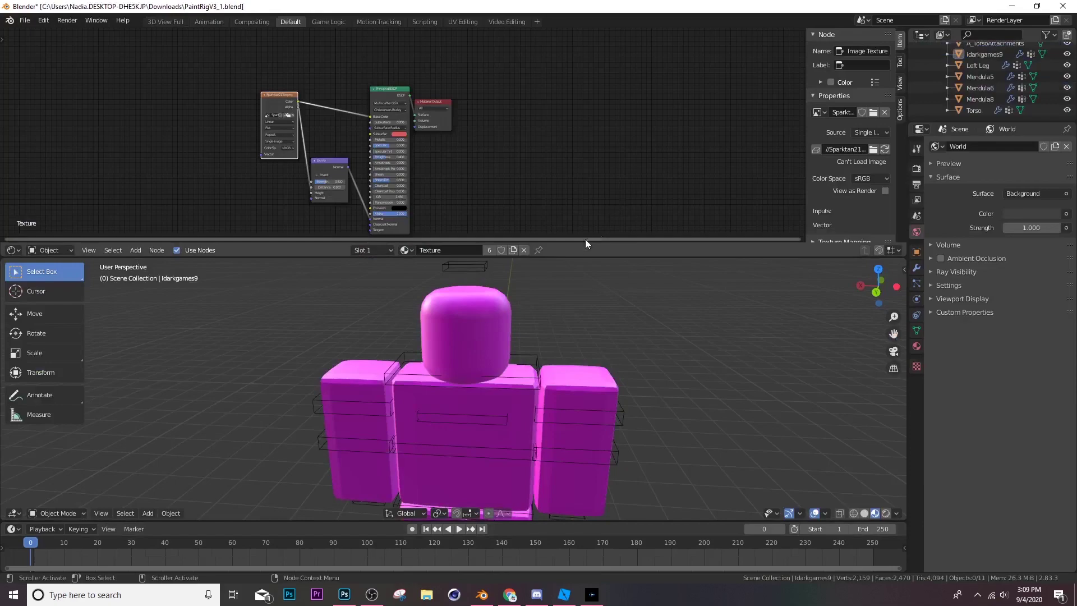
{"action": "scroll", "coordinate": [496, 158], "scroll_direction": "up", "scroll_amount": 5}
{"action": "scroll", "coordinate": [314, 147], "scroll_direction": "down", "scroll_amount": 2}
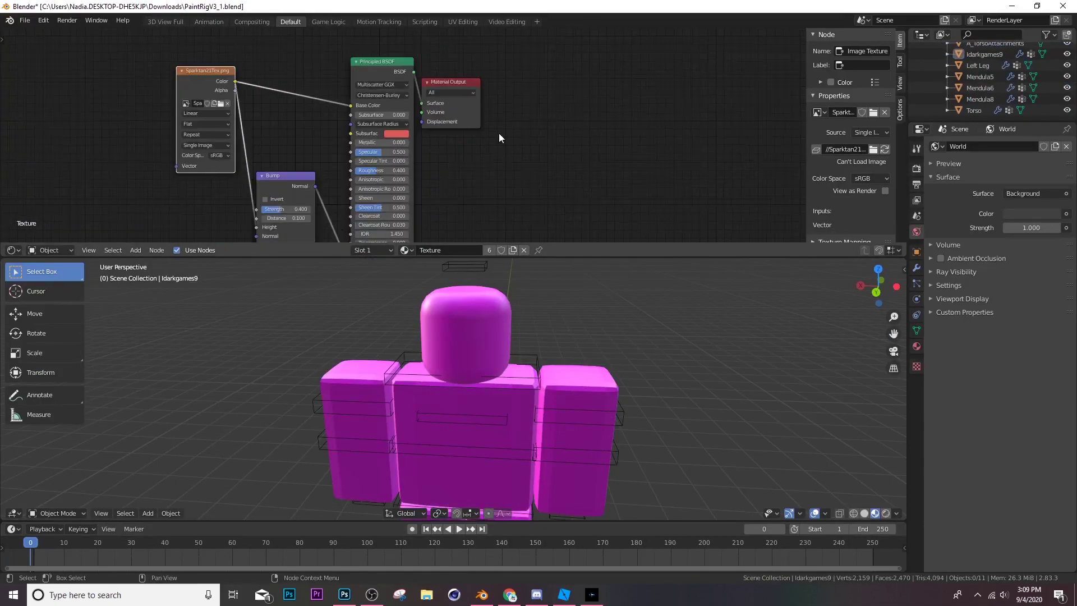
{"action": "scroll", "coordinate": [499, 133], "scroll_direction": "down", "scroll_amount": 2}
{"action": "scroll", "coordinate": [254, 96], "scroll_direction": "up", "scroll_amount": 3}
{"action": "scroll", "coordinate": [168, 71], "scroll_direction": "down", "scroll_amount": 1}
Load Flezent1Tex.png from Exports c4d,blender into the Image Texture node
{"action": "left_click", "coordinate": [221, 104]}
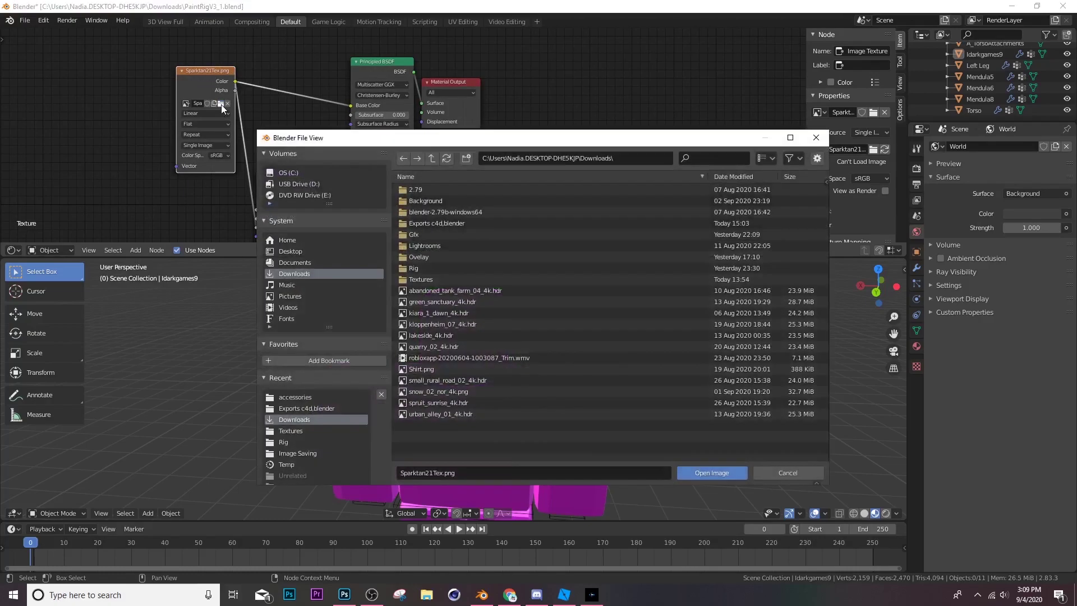
{"action": "double_click", "coordinate": [448, 222]}
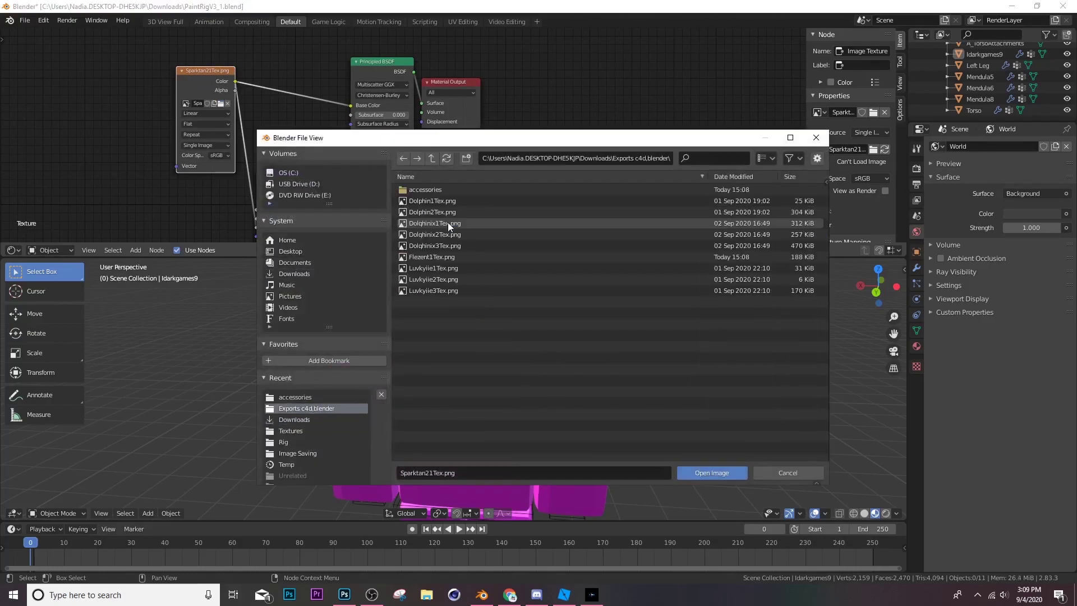
{"action": "double_click", "coordinate": [458, 258]}
{"action": "scroll", "coordinate": [612, 343], "scroll_direction": "down", "scroll_amount": 5}
{"action": "scroll", "coordinate": [484, 426], "scroll_direction": "up", "scroll_amount": 5}
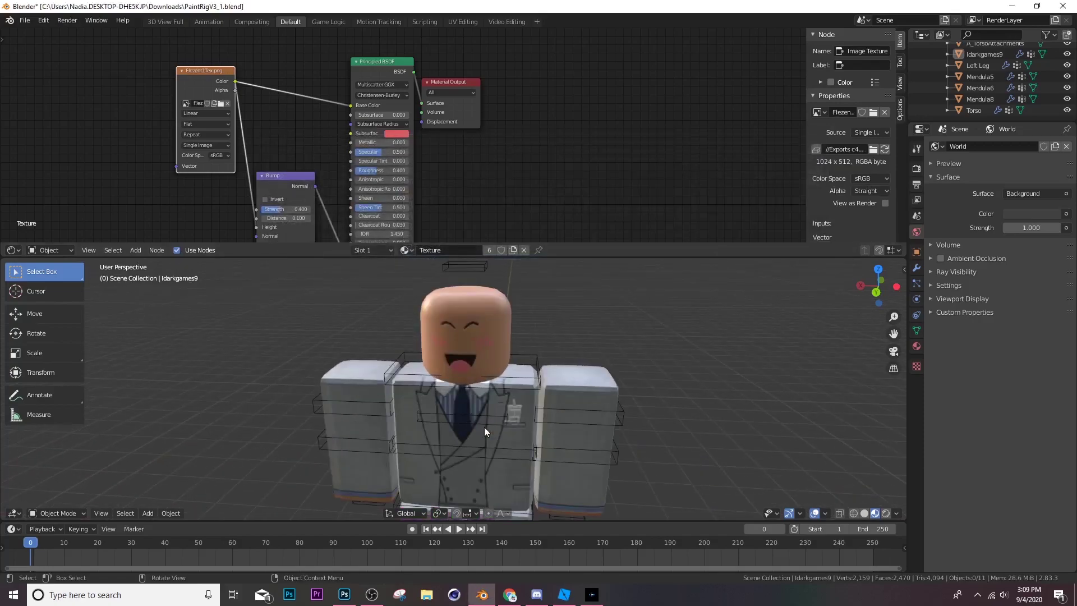
Import flez_ent accessories.obj from Exports c4d,blender > accessories as a Wavefront OBJ
{"action": "left_click", "coordinate": [25, 23]}
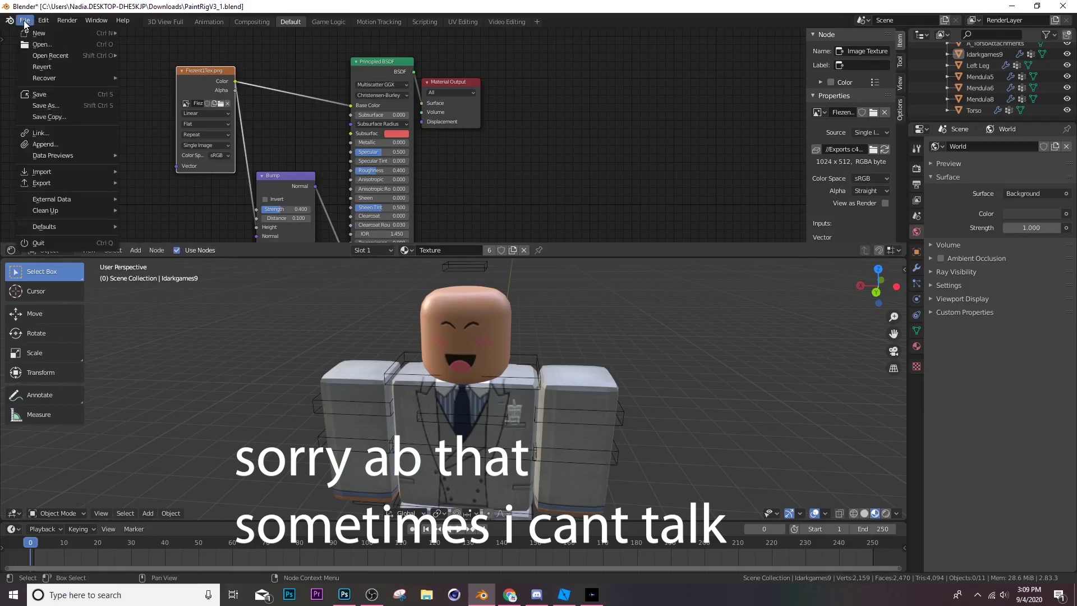
{"action": "mouse_move", "coordinate": [40, 170]}
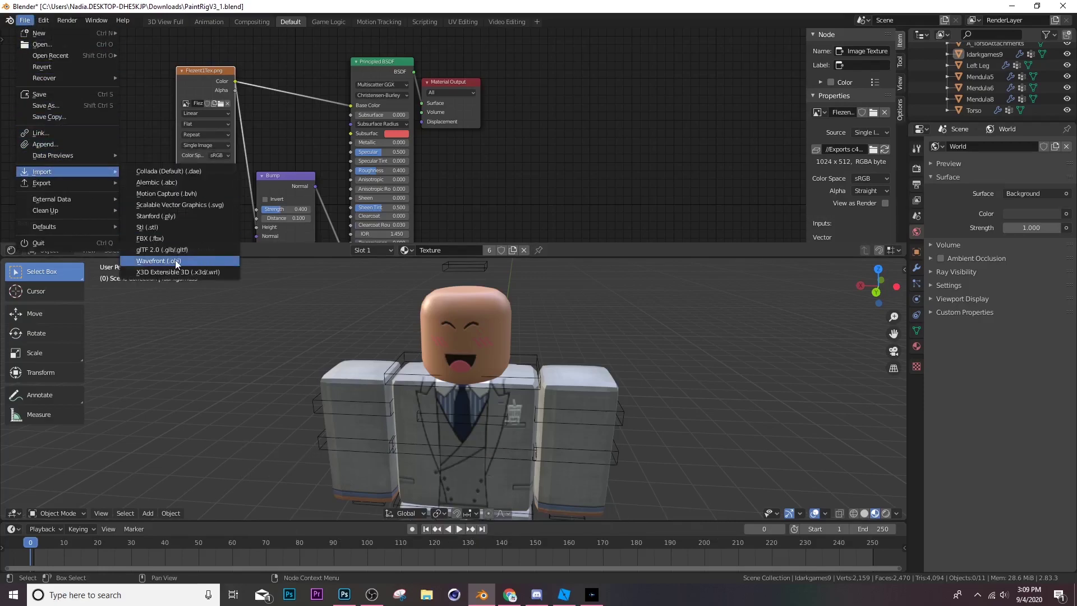
{"action": "left_click", "coordinate": [160, 261]}
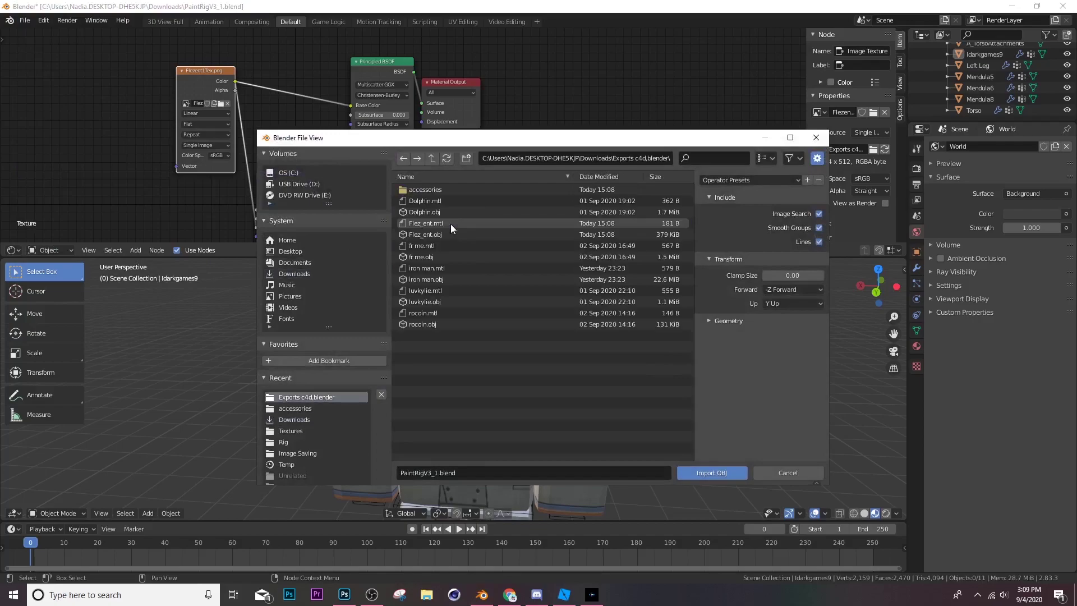
{"action": "left_click", "coordinate": [450, 223]}
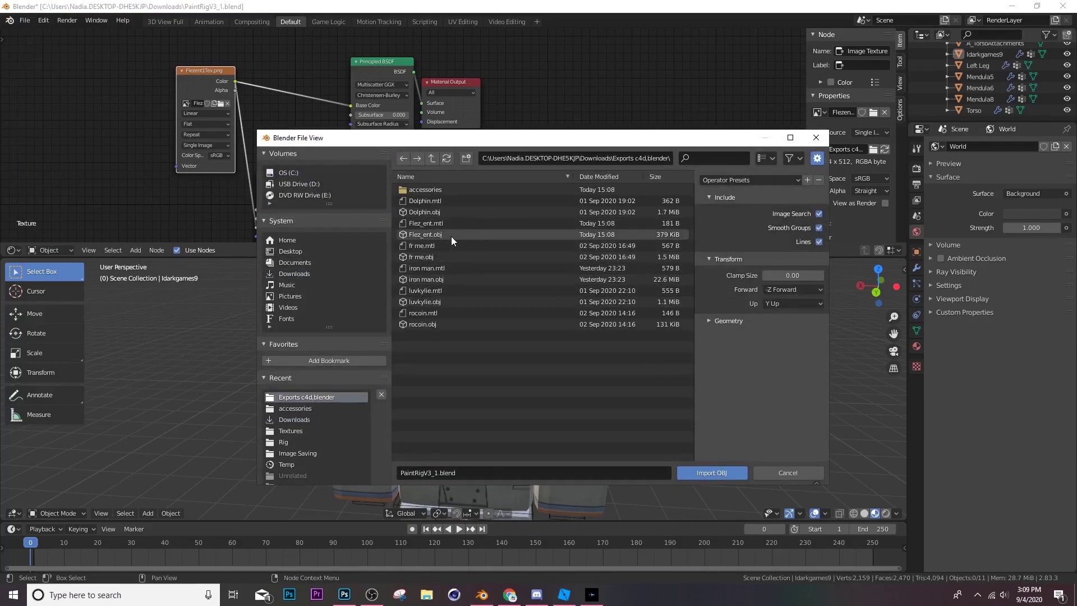
{"action": "double_click", "coordinate": [433, 189]}
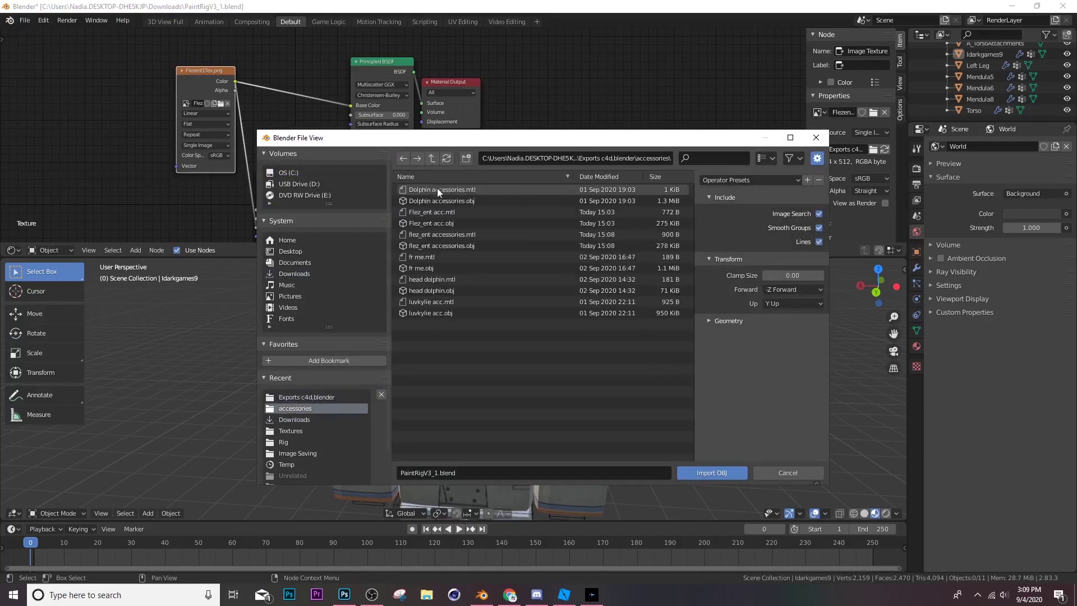
{"action": "double_click", "coordinate": [446, 248]}
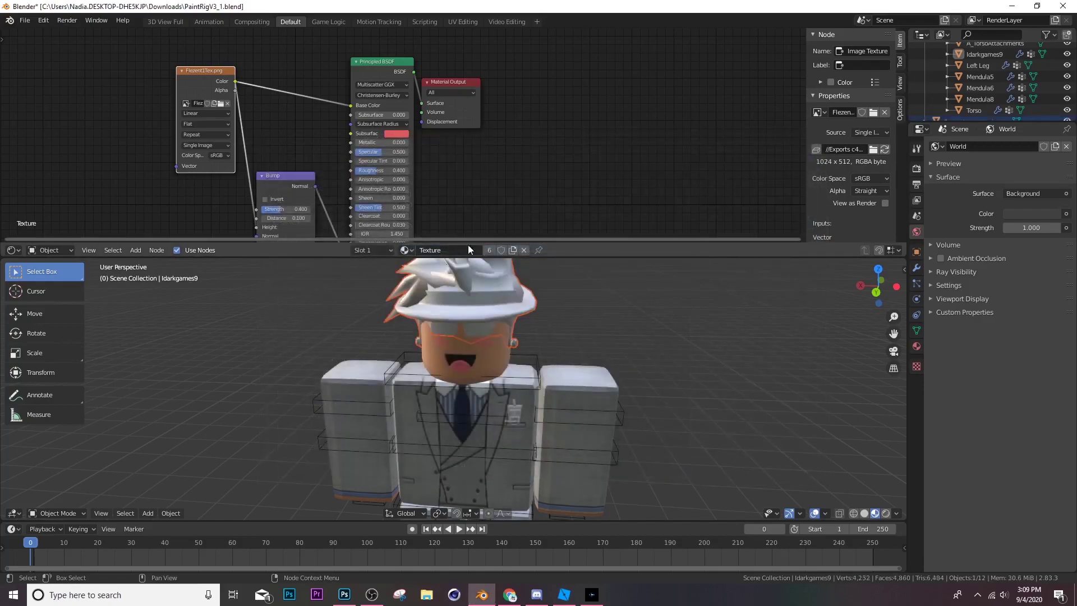
Enlarge the 3D view, step back from the character, and select the imported hat and hair
{"action": "key", "text": "ctrl+space"}
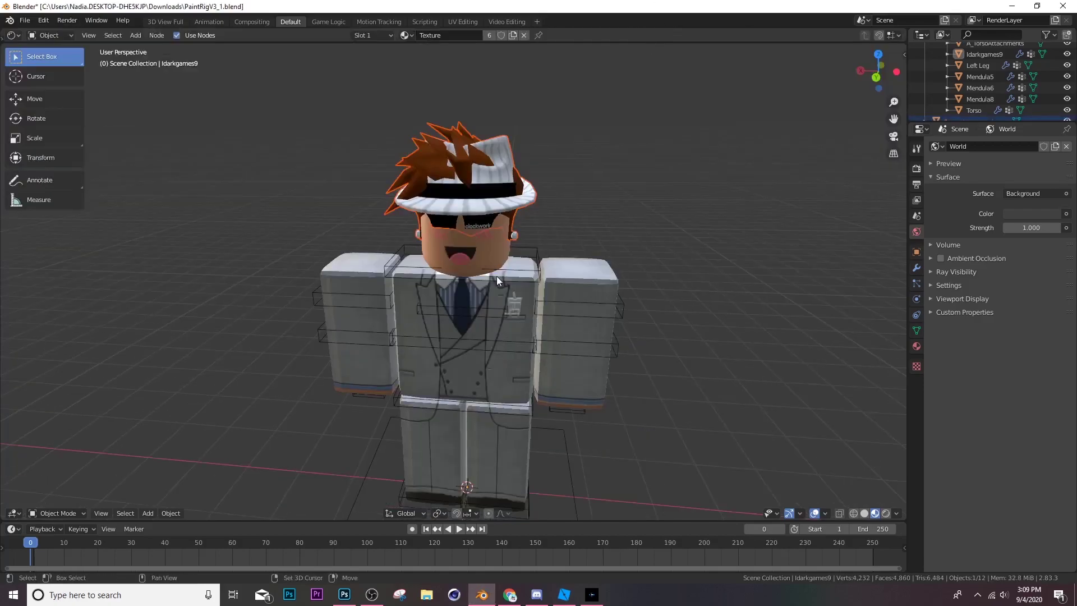
{"action": "key", "text": "shift+grave"}
{"action": "key", "text": "s"}
{"action": "left_click", "coordinate": [454, 281]}
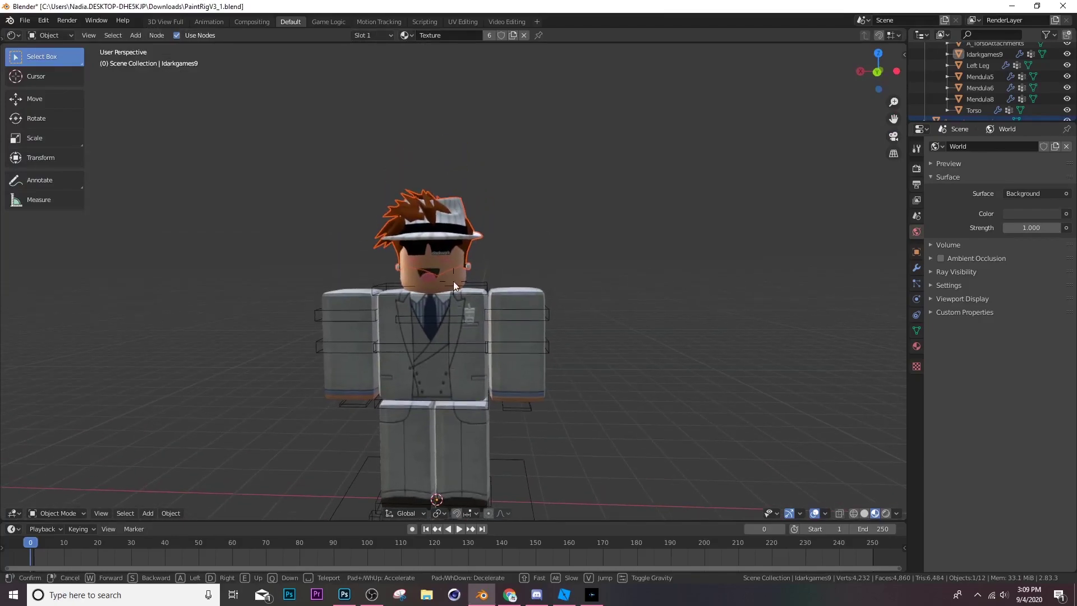
{"action": "left_click", "coordinate": [470, 190]}
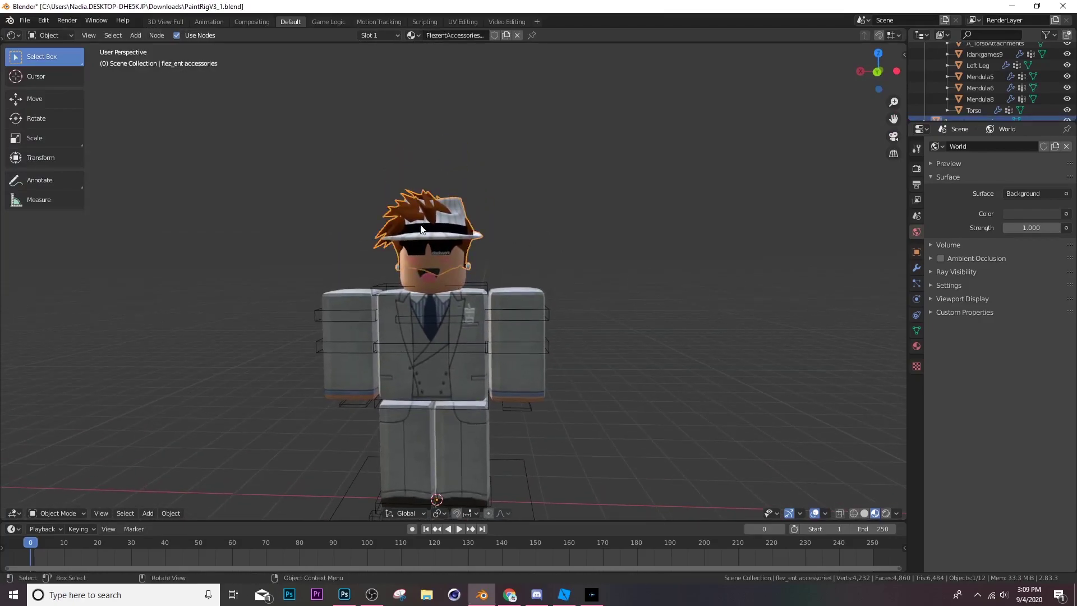
{"action": "key", "text": "shift+grave"}
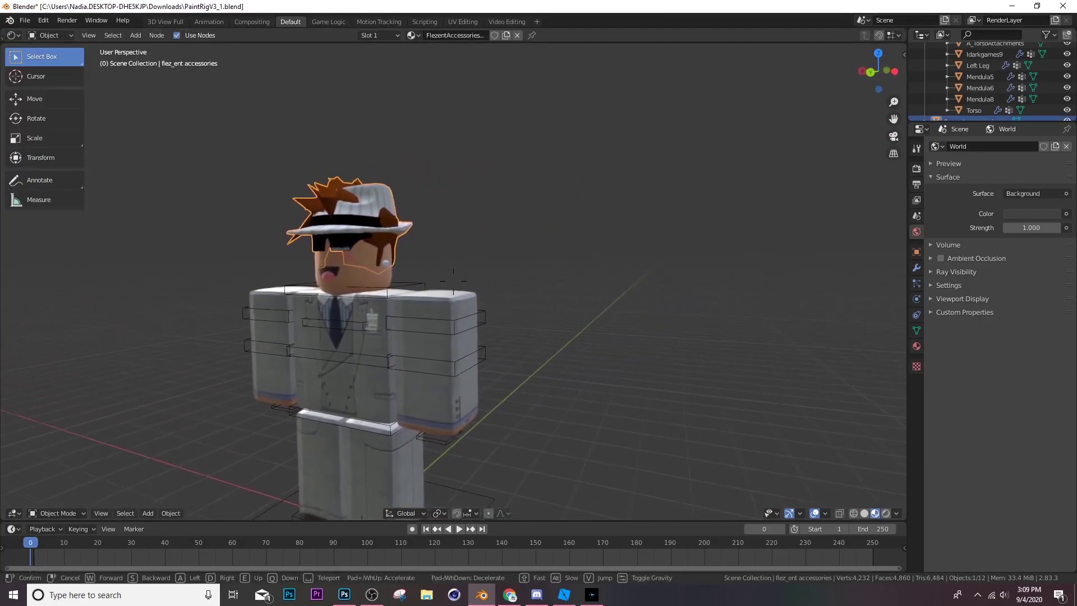
Set the accessories' origin to geometry, undoing an accidental move of the hat
{"action": "left_click", "coordinate": [453, 281]}
{"action": "right_click", "coordinate": [345, 234]}
{"action": "mouse_move", "coordinate": [325, 247]}
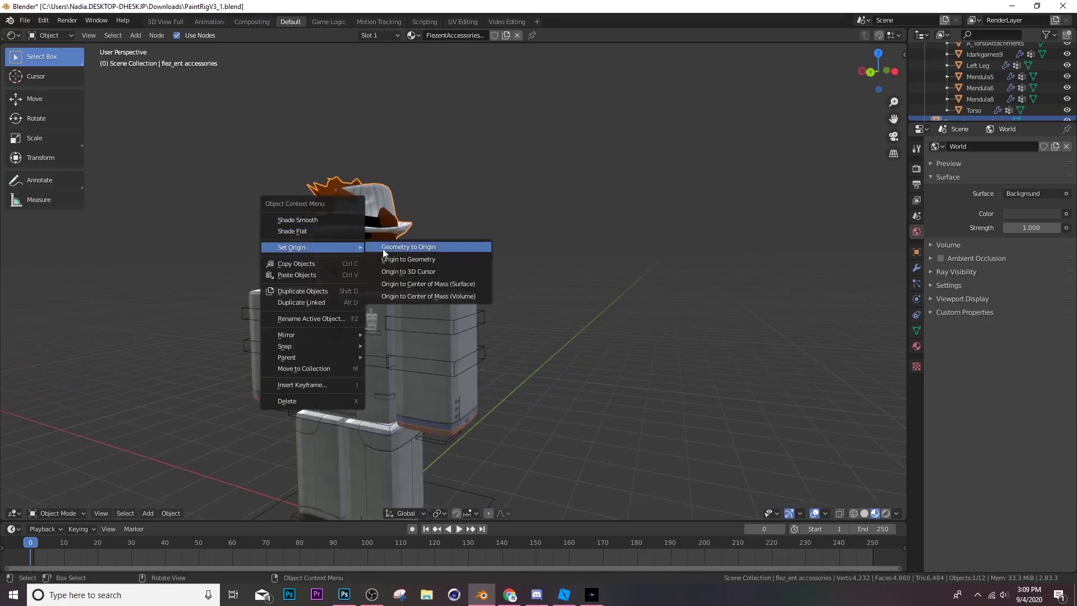
{"action": "left_click", "coordinate": [393, 259]}
{"action": "left_click", "coordinate": [64, 105]}
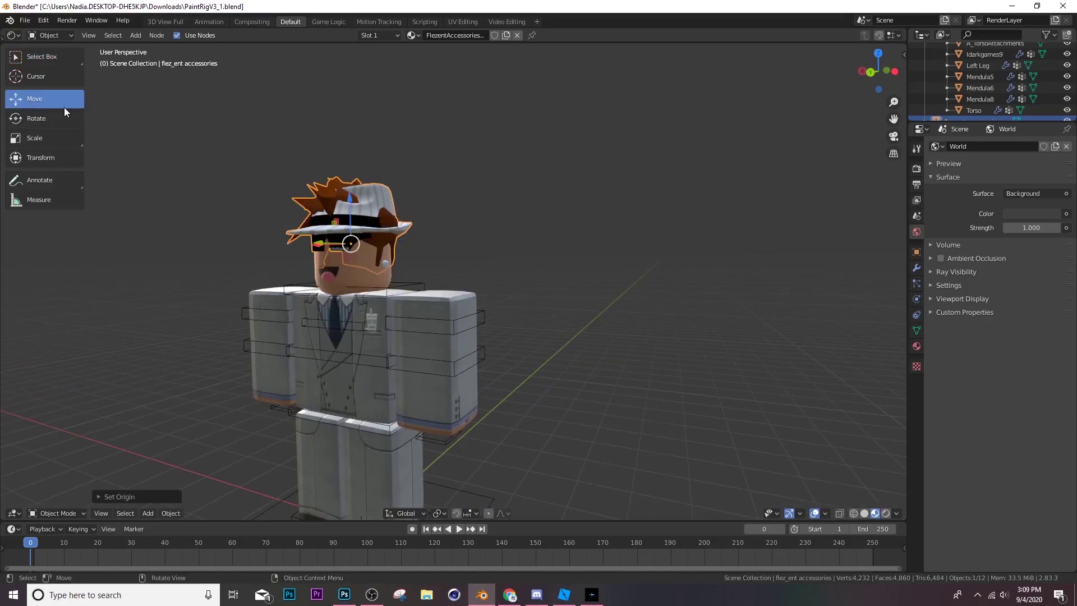
{"action": "mouse_move", "coordinate": [315, 247]}
{"action": "left_mouse_down"}
{"action": "mouse_move", "coordinate": [188, 247]}
{"action": "mouse_move", "coordinate": [530, 247]}
{"action": "mouse_move", "coordinate": [303, 248]}
{"action": "left_mouse_up"}
{"action": "key", "text": "ctrl+z"}
Show the sidebar transform values and test a 180° Z rotation on the accessories, then undo it
{"action": "key", "text": "shift+grave"}
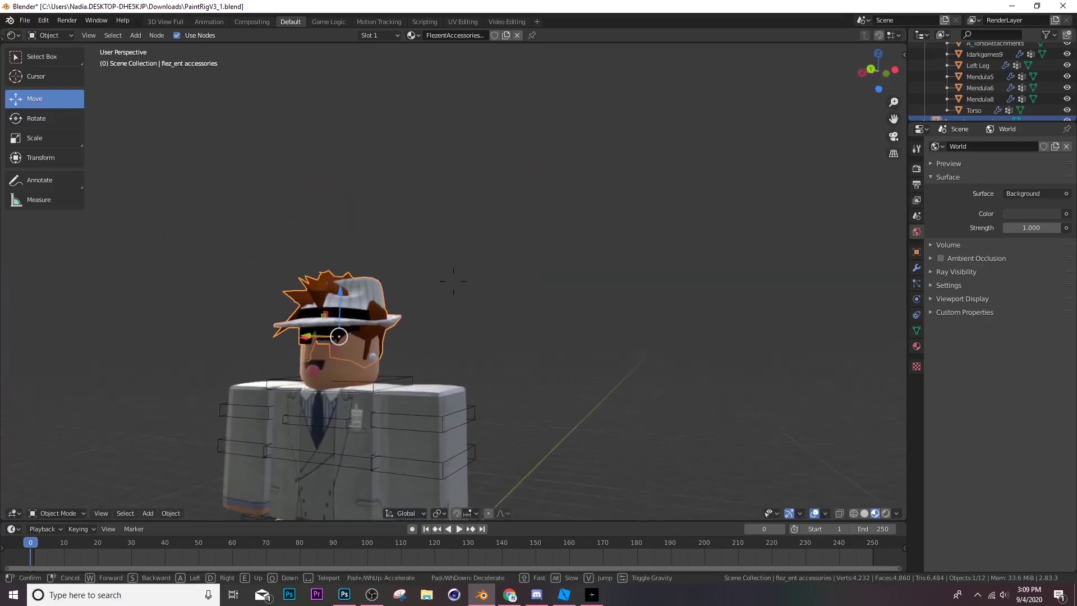
{"action": "left_click", "coordinate": [485, 270]}
{"action": "key", "text": "n"}
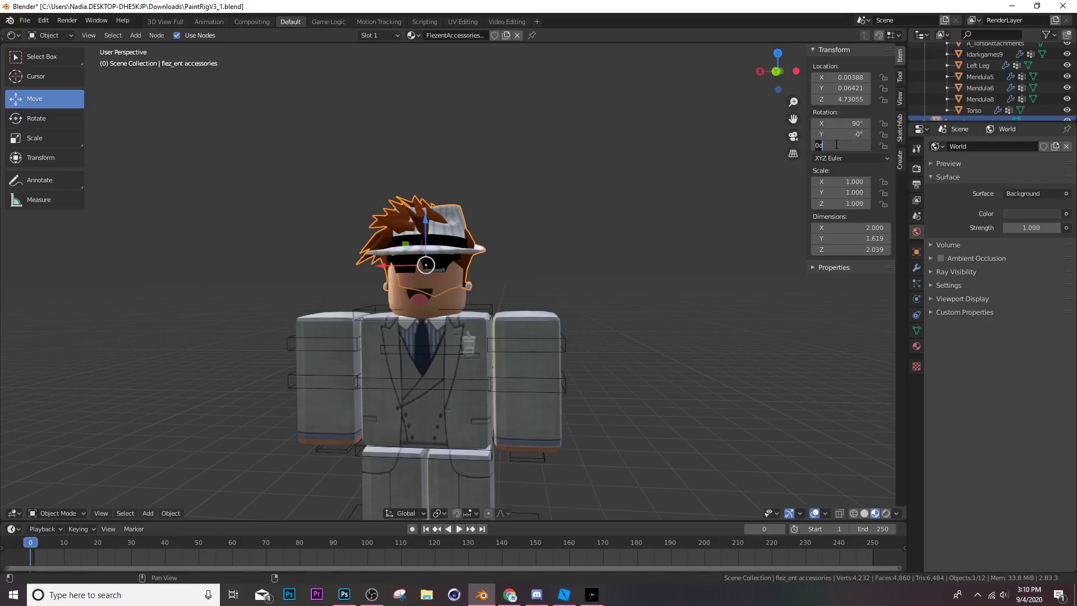
{"action": "type", "text": "180"}
{"action": "key", "text": "Return"}
{"action": "key", "text": "ctrl+z"}
{"action": "key", "text": "shift+grave"}
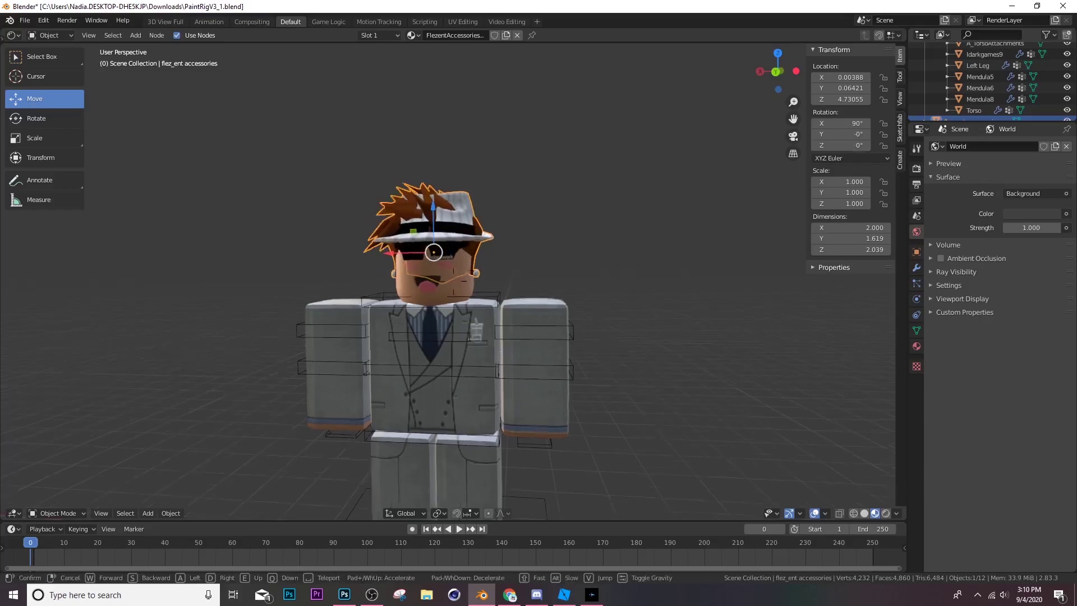
{"action": "key", "text": "s"}
{"action": "key", "text": "d"}
{"action": "key", "text": "a"}
{"action": "left_click", "coordinate": [454, 254]}
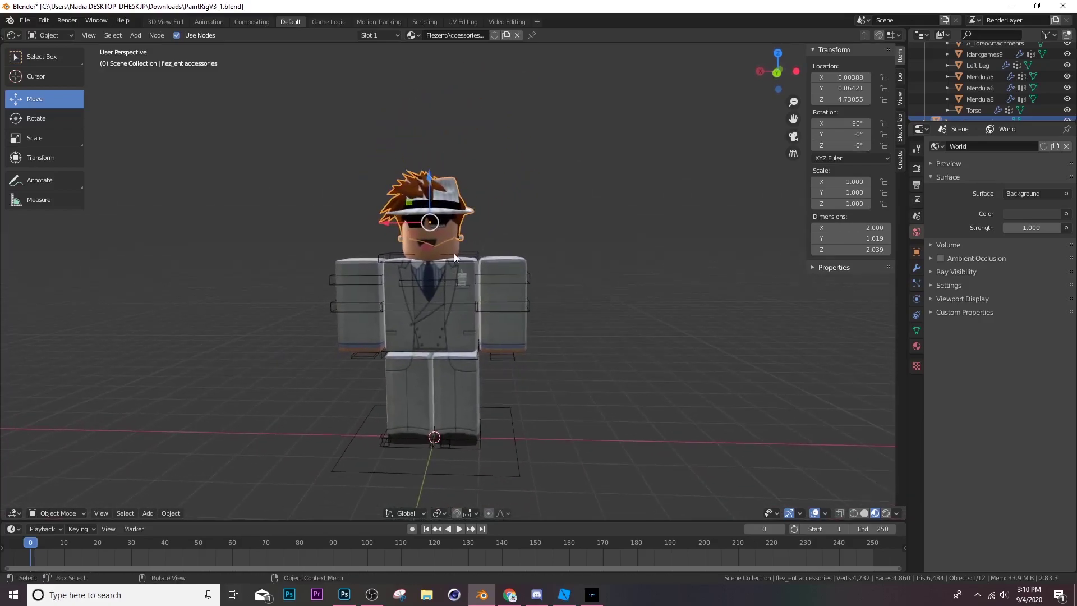
Select the RoBone rig and switch it into Pose Mode with the rotate tool
{"action": "left_click", "coordinate": [574, 217]}
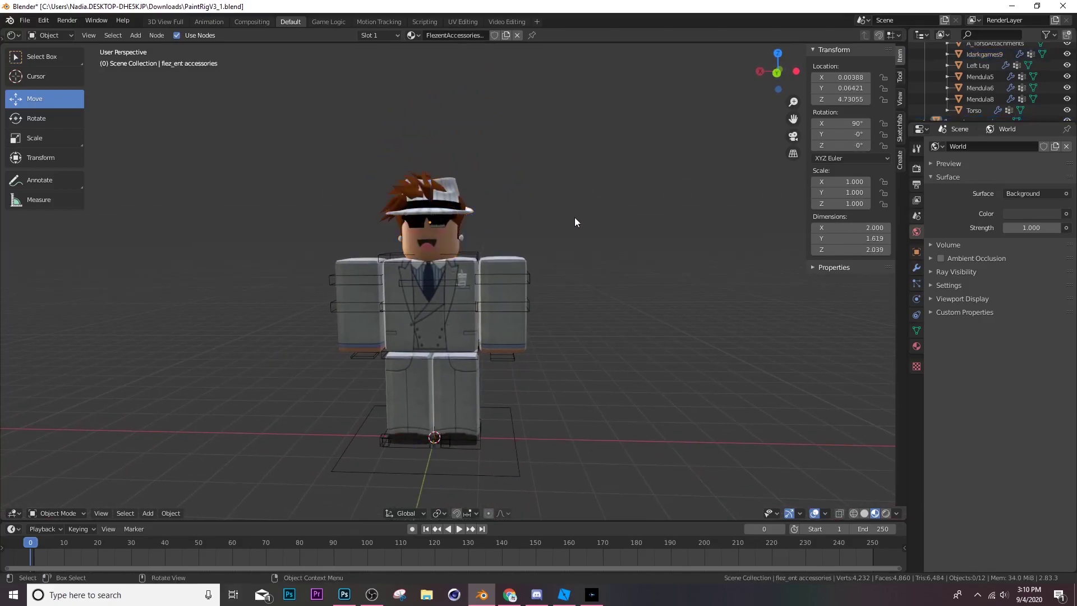
{"action": "left_click", "coordinate": [333, 279]}
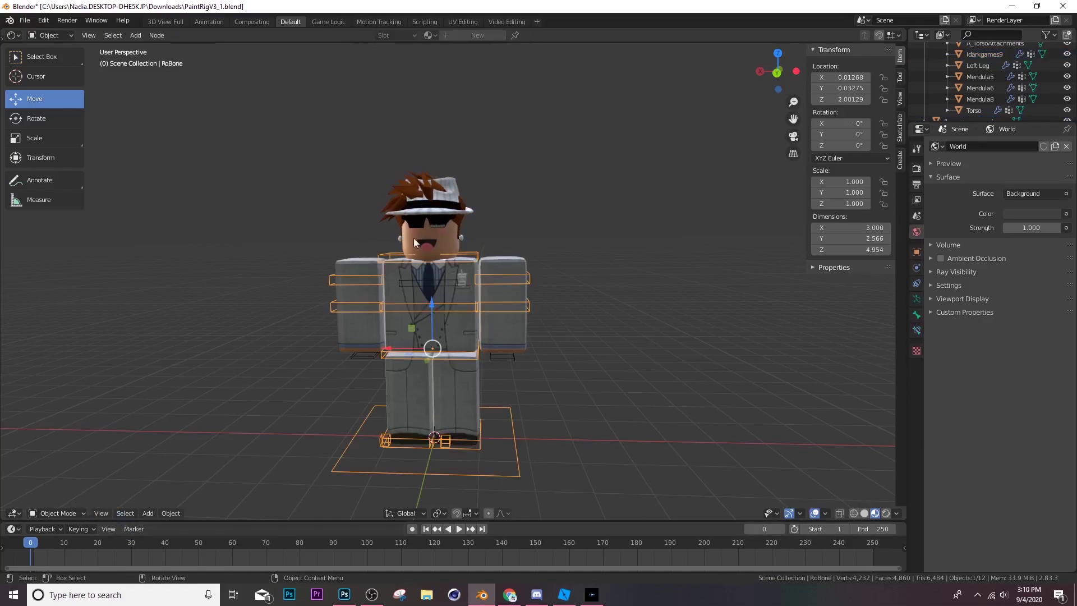
{"action": "left_click", "coordinate": [55, 511]}
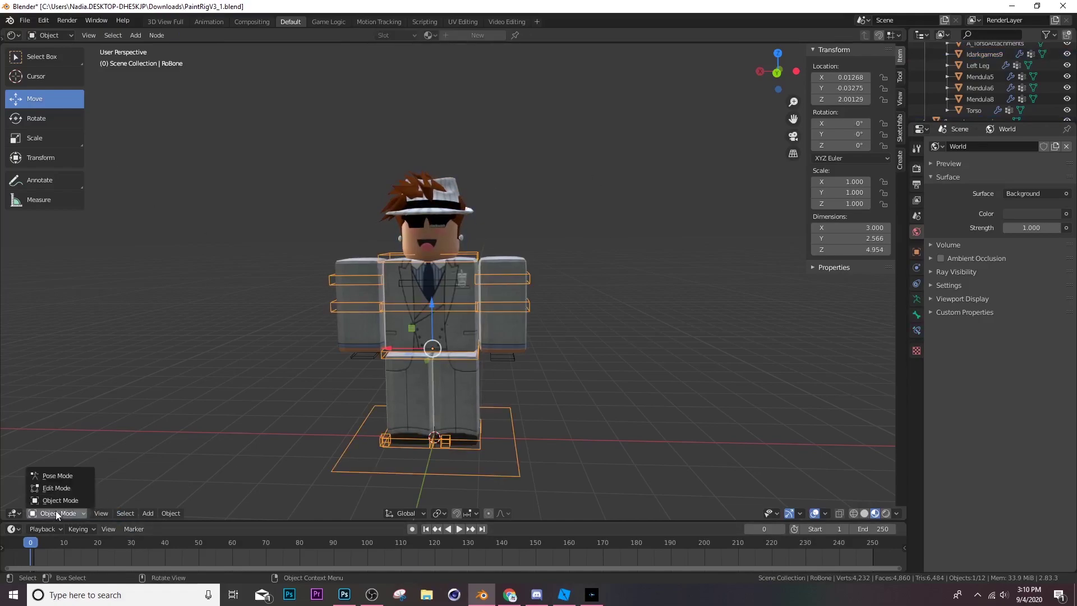
{"action": "left_click", "coordinate": [71, 476]}
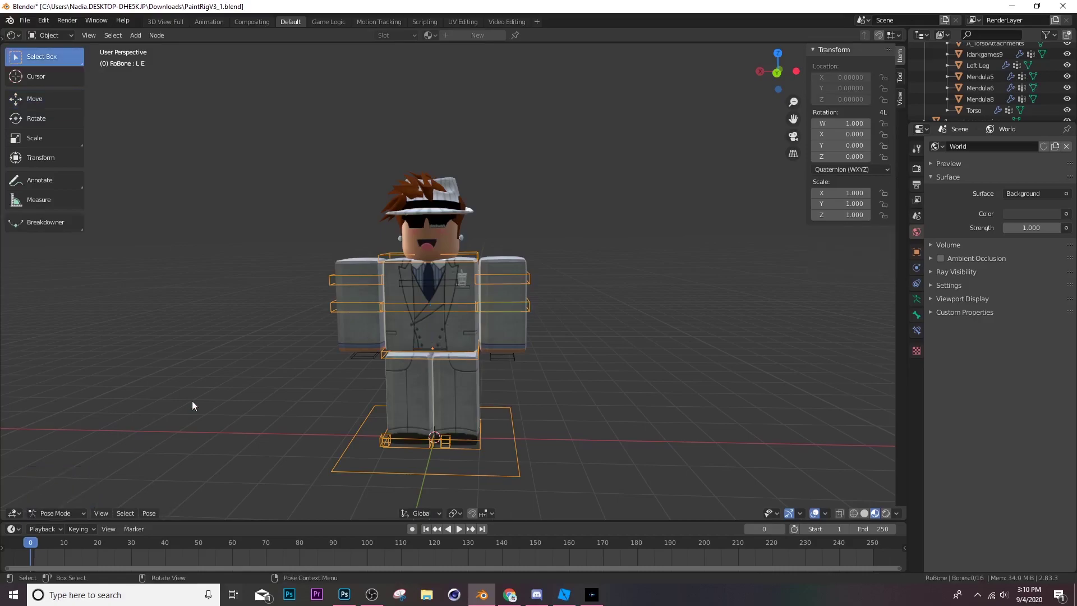
{"action": "left_click", "coordinate": [341, 276]}
{"action": "left_click", "coordinate": [36, 118]}
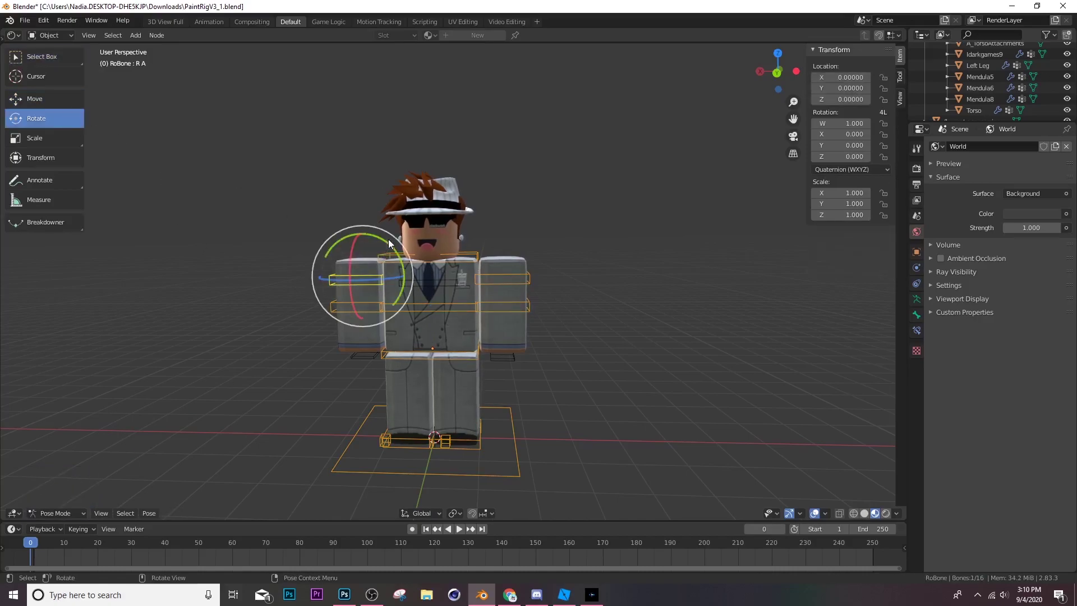
{"action": "left_click_drag", "start_coordinate": [388, 239], "coordinate": [451, 233]}
{"action": "key", "text": "ctrl+z"}
Pose the right arm by rotating its R A and R E bones
{"action": "key", "text": "shift+grave"}
{"action": "key", "text": "w"}
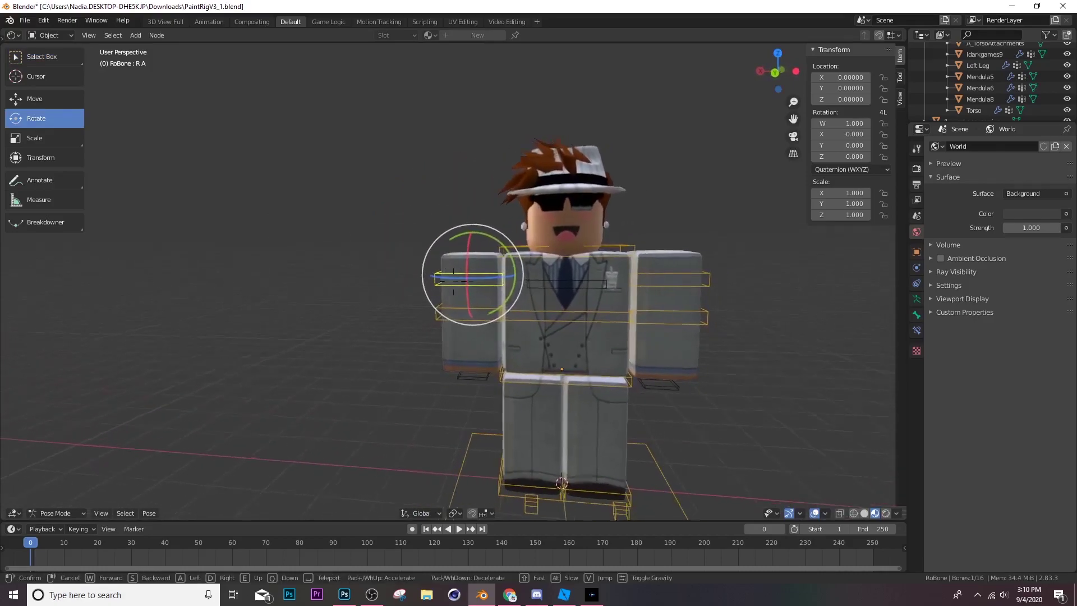
{"action": "left_click", "coordinate": [454, 281]}
{"action": "left_click_drag", "start_coordinate": [447, 237], "coordinate": [456, 254]}
{"action": "left_click", "coordinate": [374, 290]}
{"action": "key", "text": "r"}
{"action": "key", "text": "r"}
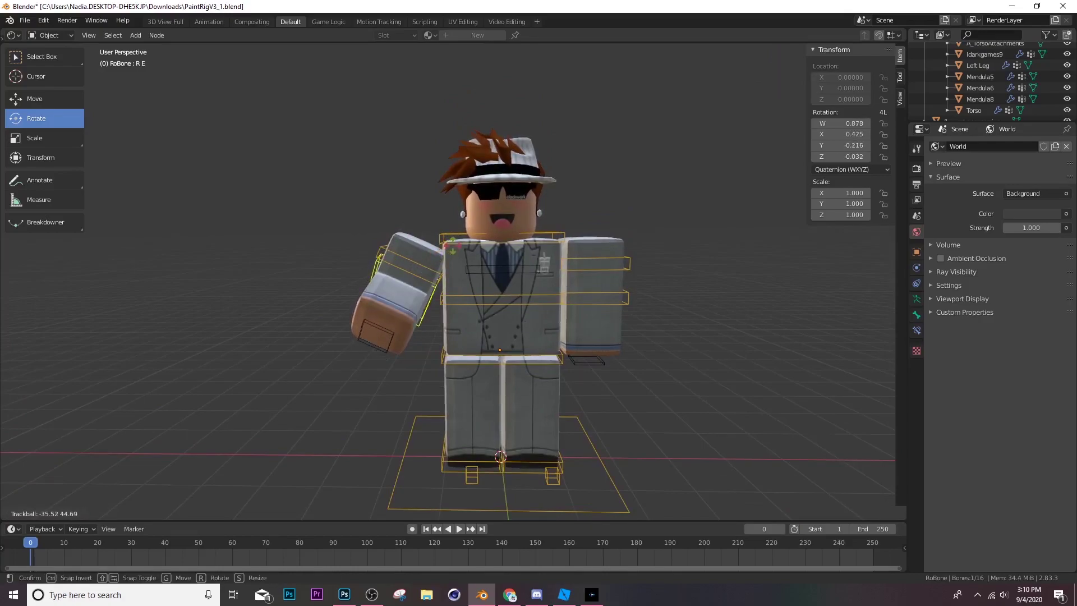
{"action": "left_click", "coordinate": [432, 257]}
{"action": "key", "text": "r"}
{"action": "key", "text": "r"}
{"action": "left_click_drag", "start_coordinate": [409, 283], "coordinate": [410, 283]}
{"action": "left_click", "coordinate": [419, 259]}
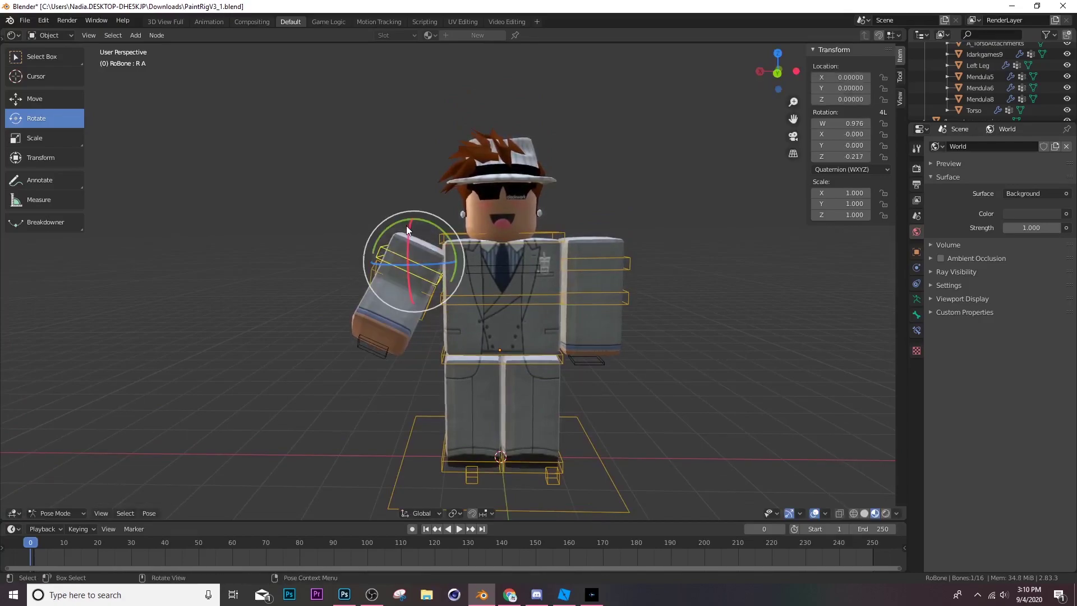
{"action": "left_click_drag", "start_coordinate": [395, 224], "coordinate": [388, 228]}
Rotate the left arm bone L A about 19.5° and adjust the Lower waist bone
{"action": "key", "text": "shift+grave"}
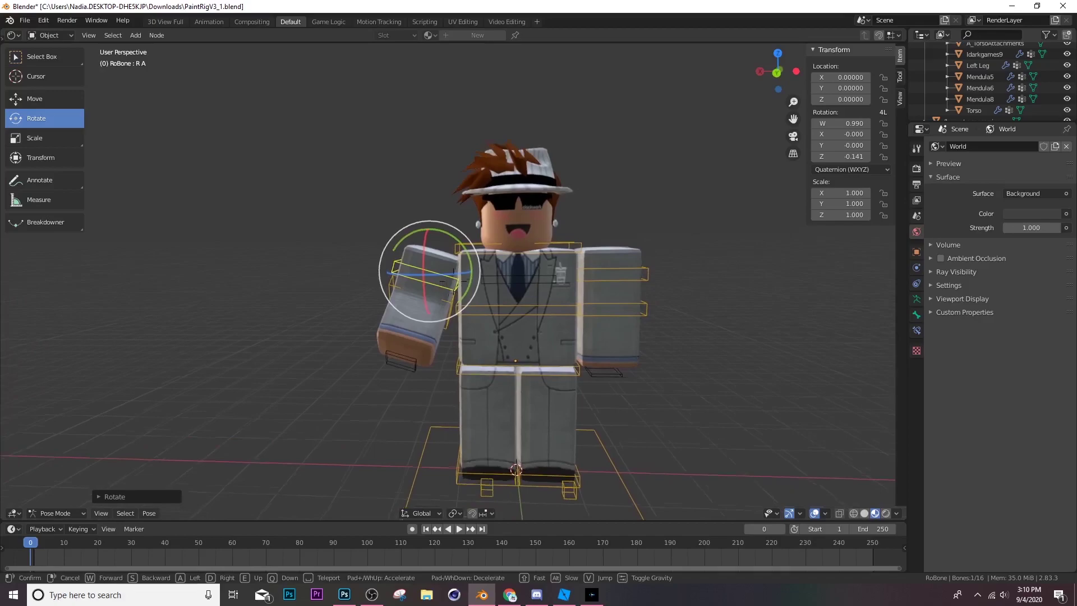
{"action": "left_click", "coordinate": [535, 281]}
{"action": "left_click", "coordinate": [533, 278]}
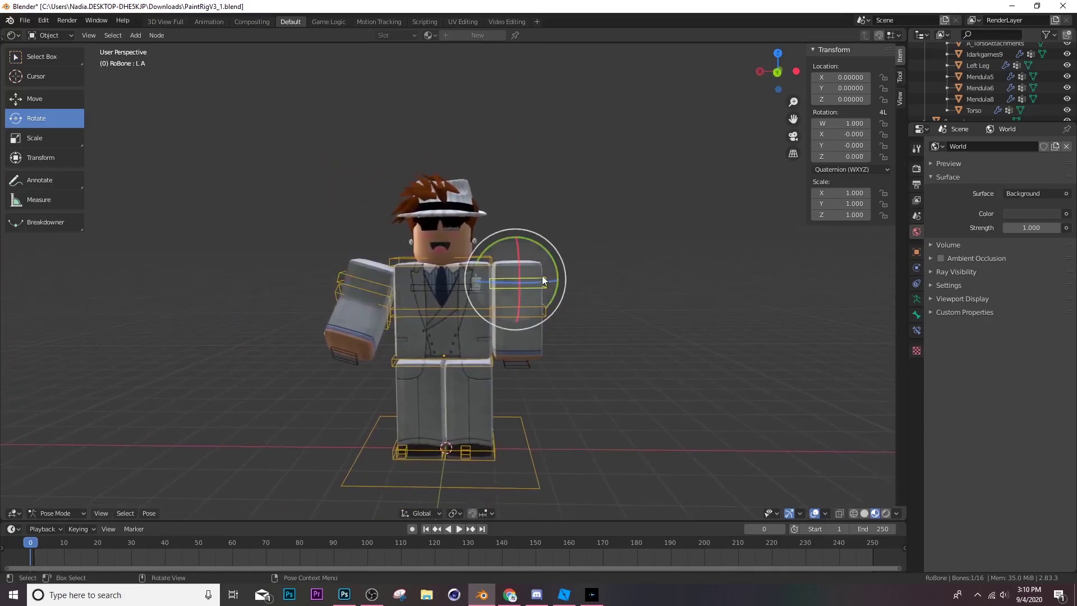
{"action": "left_click_drag", "start_coordinate": [544, 248], "coordinate": [532, 287]}
{"action": "left_click", "coordinate": [553, 301]}
{"action": "left_click", "coordinate": [467, 309]}
{"action": "left_click_drag", "start_coordinate": [467, 308], "coordinate": [470, 362]}
{"action": "key", "text": "ctrl+z"}
{"action": "left_click", "coordinate": [481, 362]}
{"action": "key", "text": "ctrl+z"}
In Object Mode rotate the flez_ent accessories to Z 12.3°, then return the rig to Pose Mode
{"action": "key", "text": "ctrl+Tab"}
{"action": "left_click", "coordinate": [449, 234]}
{"action": "left_click", "coordinate": [45, 118]}
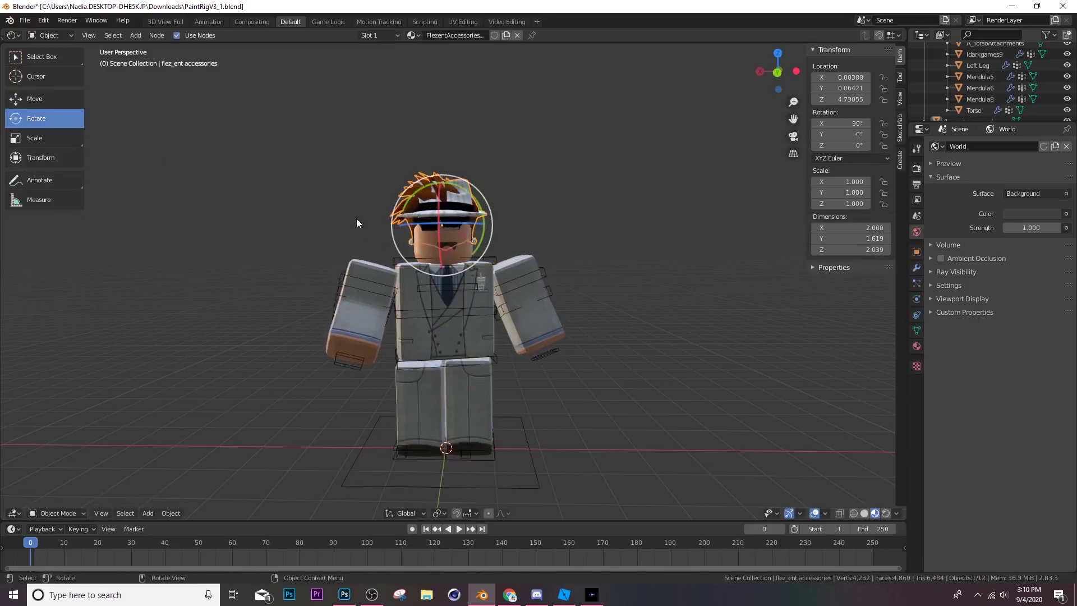
{"action": "left_click_drag", "start_coordinate": [356, 218], "coordinate": [410, 228]}
{"action": "left_click", "coordinate": [536, 184]}
{"action": "left_click", "coordinate": [421, 193]}
{"action": "left_click", "coordinate": [528, 270]}
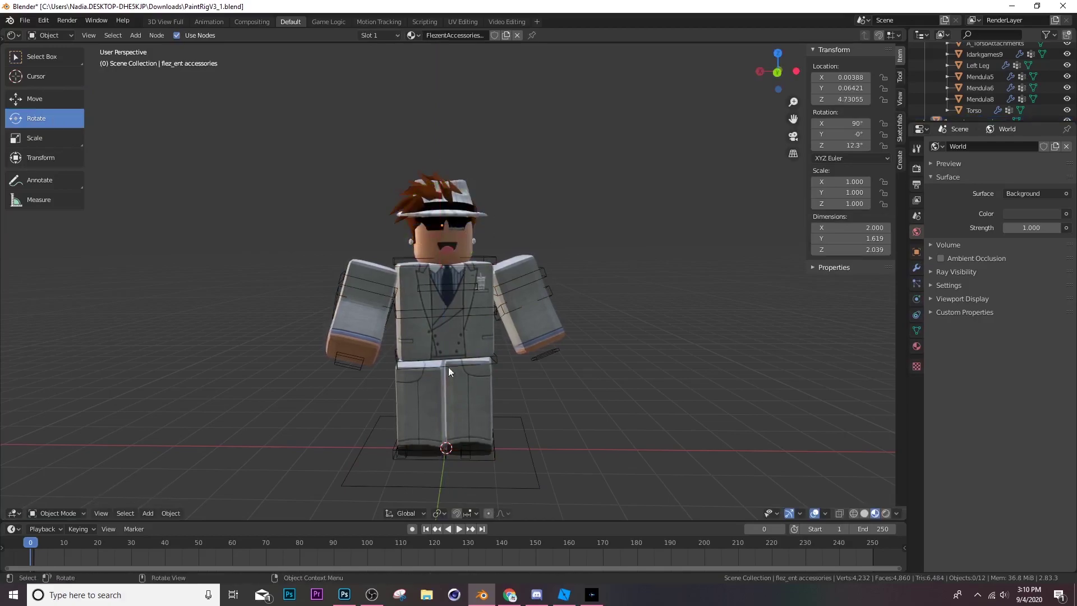
{"action": "key", "text": "ctrl+Tab"}
{"action": "left_click", "coordinate": [401, 366]}
In Pose Mode, shift the R K.001 leg bone outward along X
{"action": "left_click", "coordinate": [403, 454]}
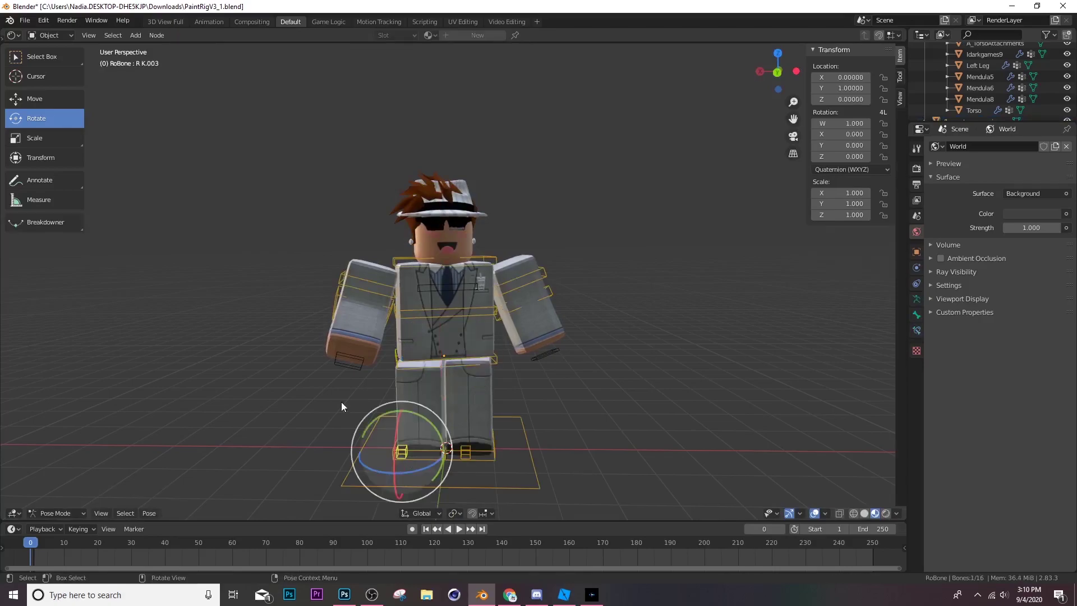
{"action": "left_click", "coordinate": [40, 100]}
{"action": "left_click", "coordinate": [415, 460]}
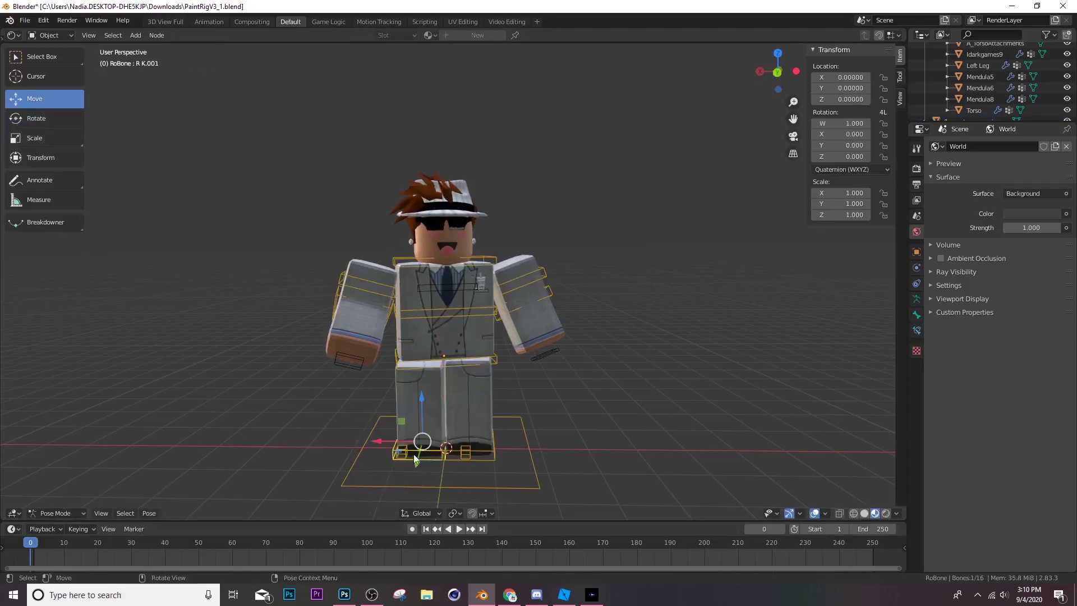
{"action": "left_click_drag", "start_coordinate": [396, 445], "coordinate": [348, 445]}
{"action": "key", "text": "ctrl+z"}
{"action": "left_click", "coordinate": [399, 361]}
{"action": "key", "text": "g"}
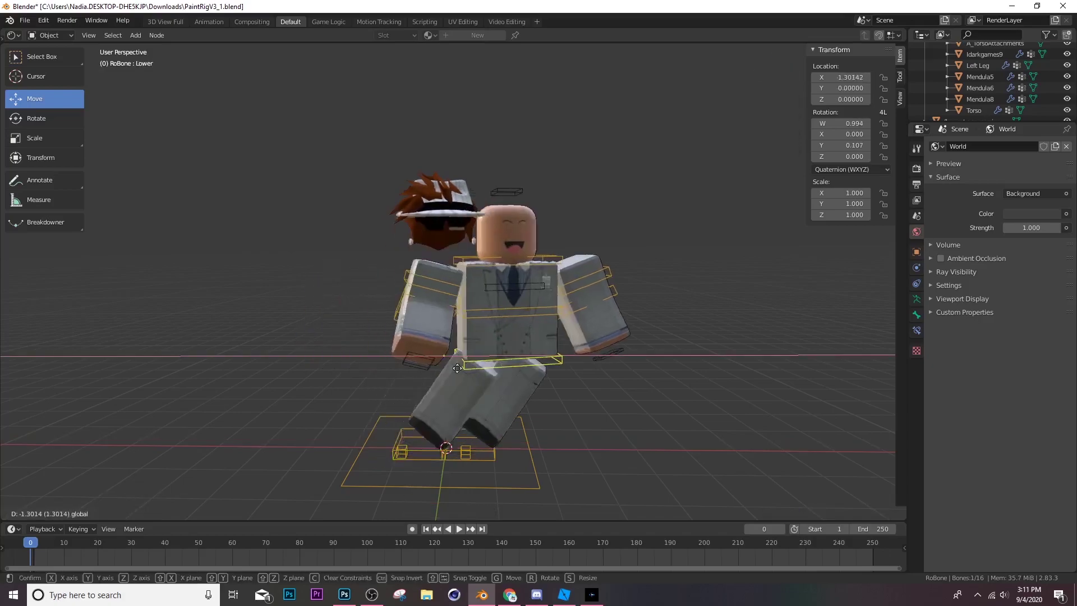
{"action": "right_click", "coordinate": [423, 450]}
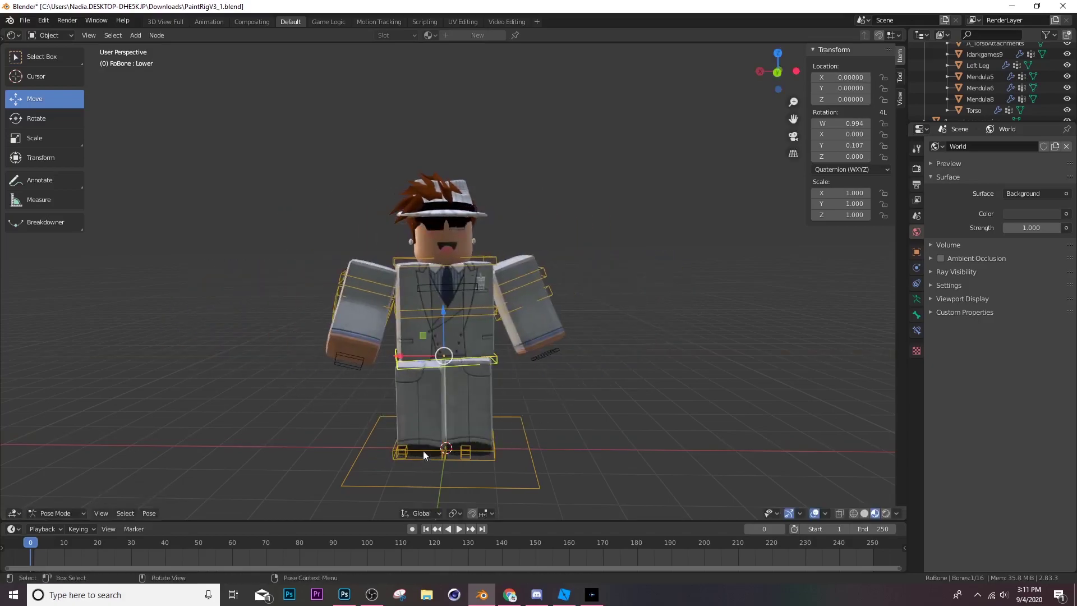
{"action": "left_click", "coordinate": [403, 459]}
{"action": "left_click_drag", "start_coordinate": [387, 447], "coordinate": [411, 444]}
Angle the R K.001 foot and push it forward to Y 0.22054, then inspect the stride
{"action": "left_click", "coordinate": [36, 118]}
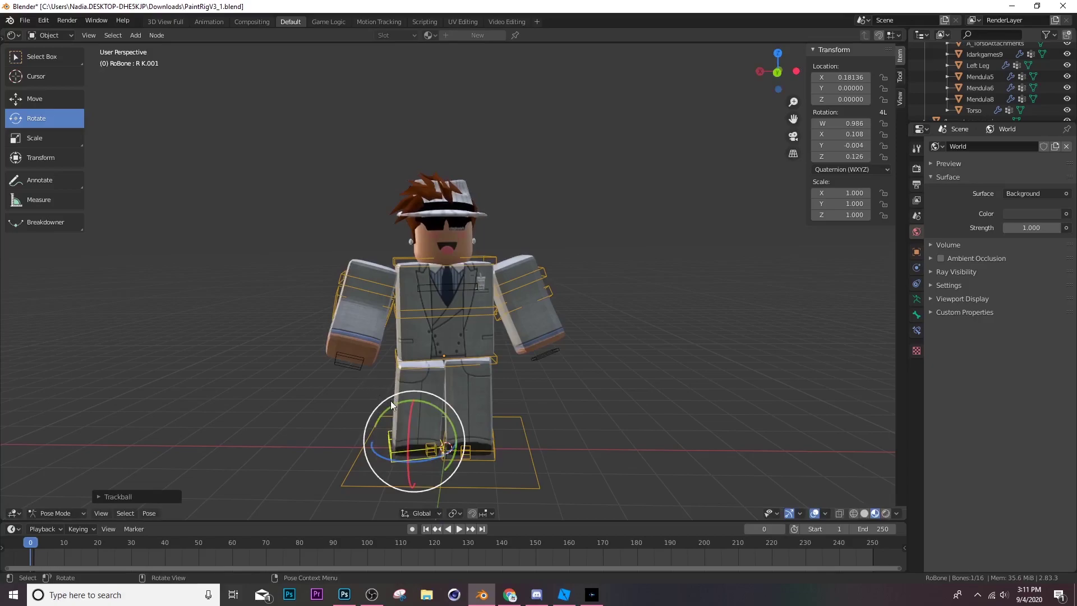
{"action": "left_click_drag", "start_coordinate": [390, 401], "coordinate": [430, 372]}
{"action": "key", "text": "ctrl+z"}
{"action": "left_click", "coordinate": [35, 98]}
{"action": "left_click", "coordinate": [427, 452]}
{"action": "key", "text": "ctrl+z"}
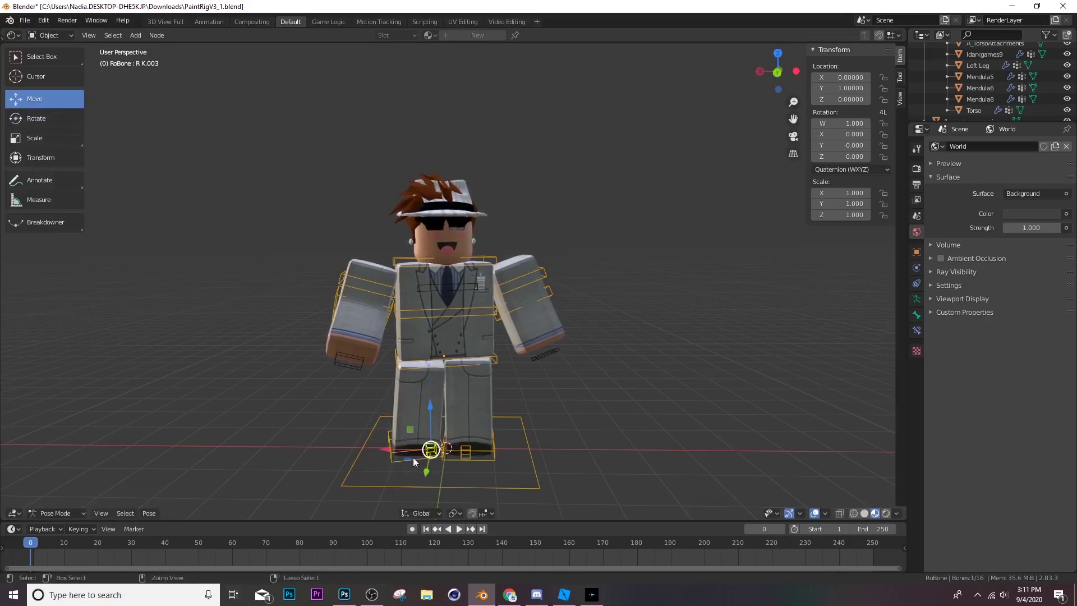
{"action": "mouse_move", "coordinate": [405, 463]}
{"action": "left_mouse_down"}
{"action": "mouse_move", "coordinate": [395, 469]}
{"action": "mouse_move", "coordinate": [407, 460]}
{"action": "left_mouse_up"}
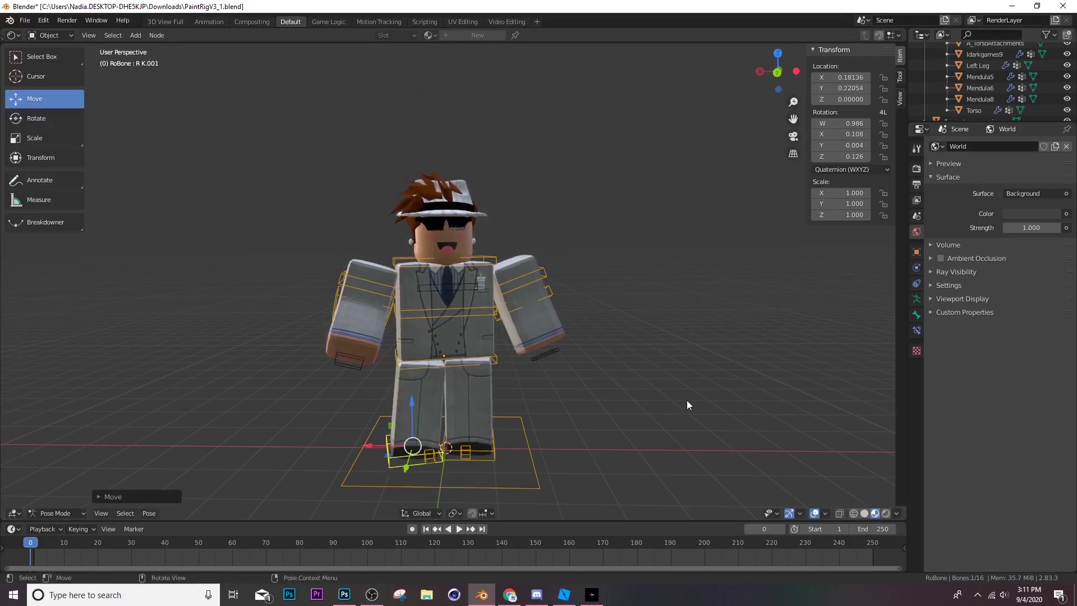
{"action": "key", "text": "shift+grave"}
{"action": "key", "text": "w"}
{"action": "key", "text": "s"}
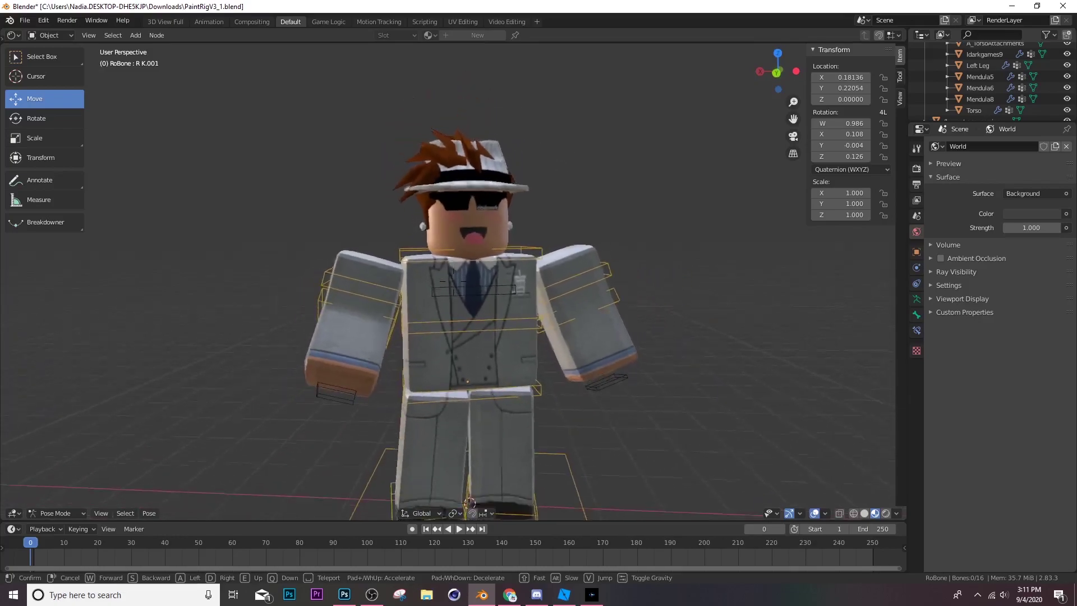
{"action": "key", "text": "w"}
{"action": "key", "text": "s"}
{"action": "left_click", "coordinate": [454, 275]}
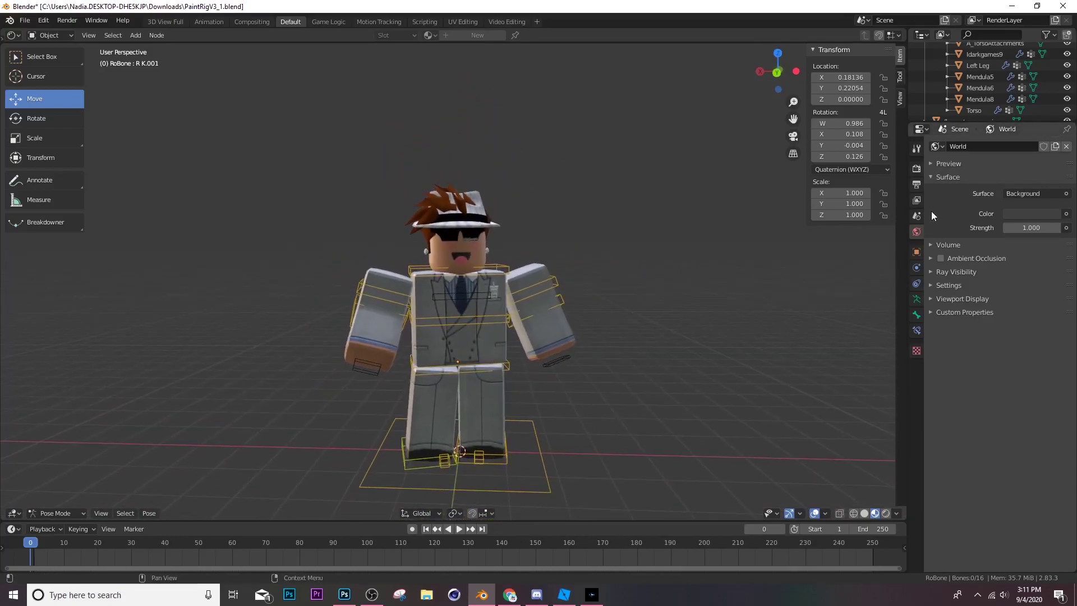
Add a point light to the scene and raise it above the character
{"action": "left_click", "coordinate": [463, 237]}
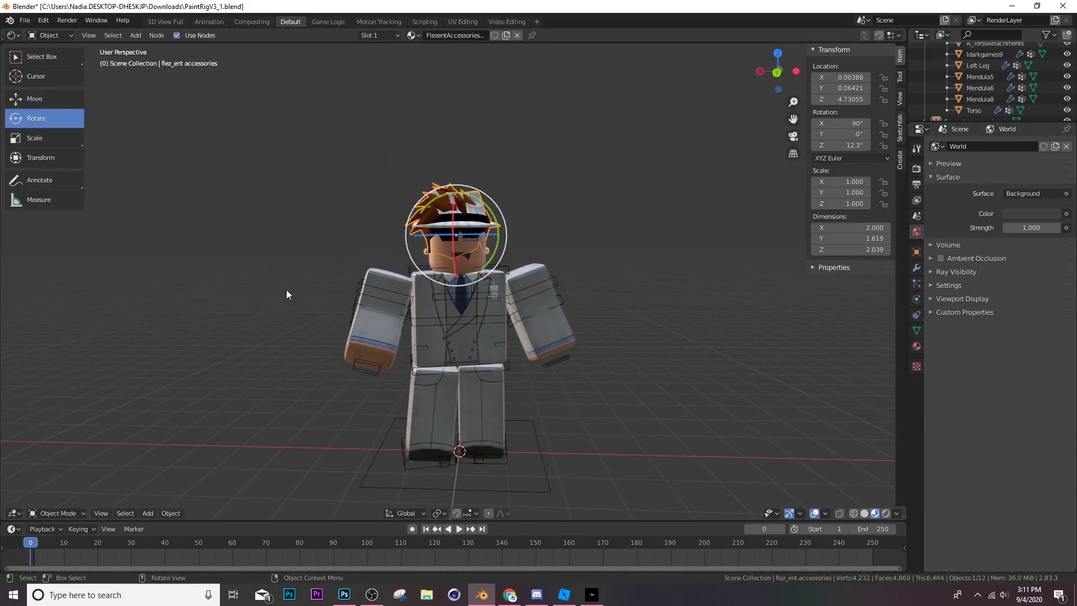
{"action": "key", "text": "shift+a"}
{"action": "mouse_move", "coordinate": [248, 427]}
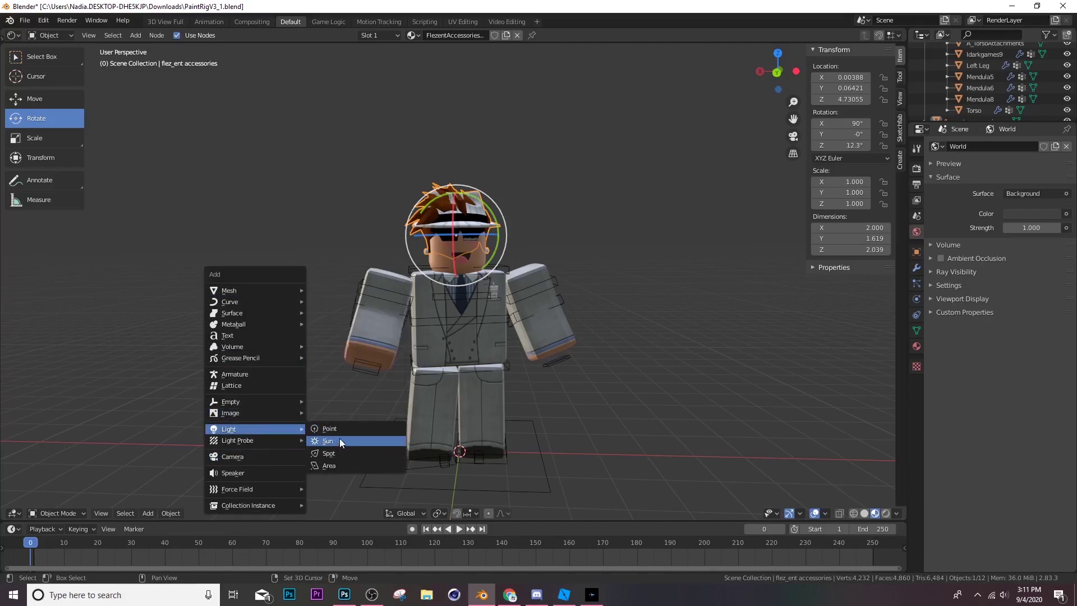
{"action": "left_click", "coordinate": [352, 428]}
{"action": "left_click", "coordinate": [41, 99]}
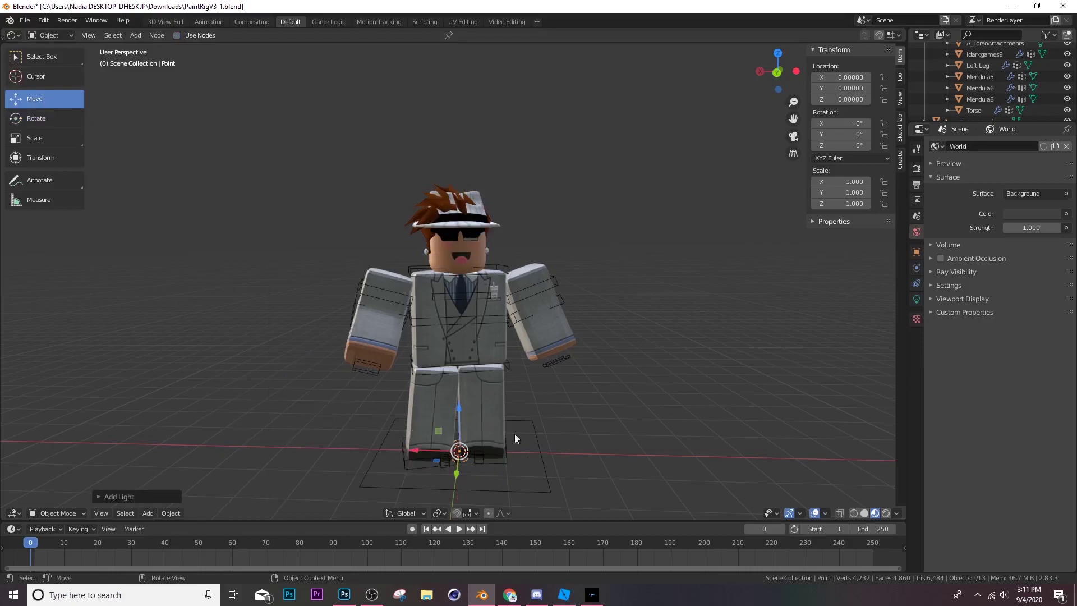
{"action": "left_click_drag", "start_coordinate": [460, 421], "coordinate": [475, 310]}
Set the light's height near Z 4.5, then move it along Y and sideways to about X 0.9
{"action": "left_click_drag", "start_coordinate": [485, 209], "coordinate": [486, 209]}
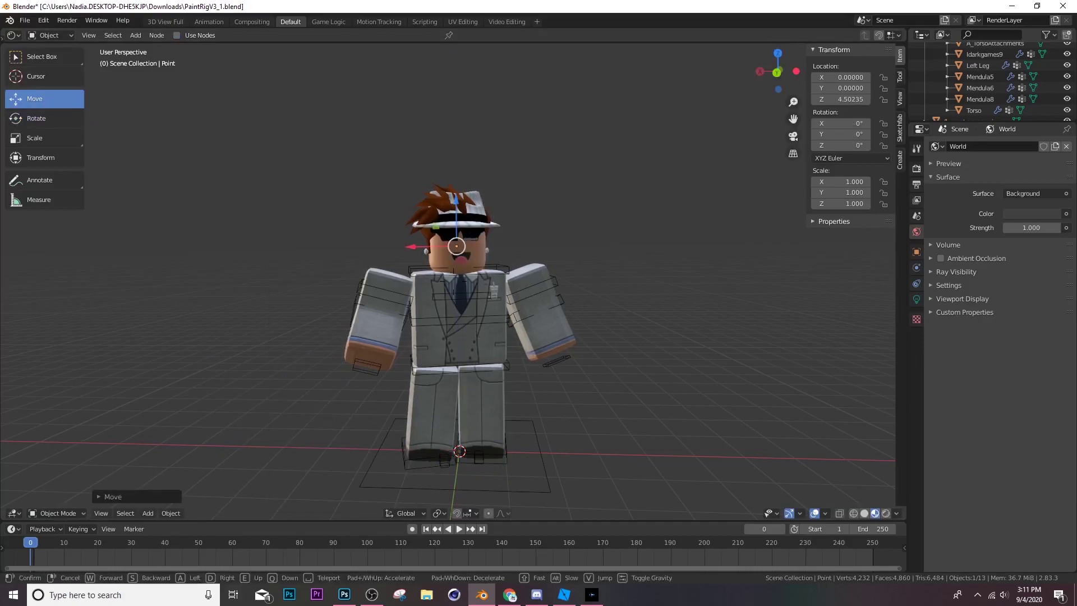
{"action": "middle_click_drag", "start_coordinate": [486, 209], "coordinate": [393, 219]}
{"action": "middle_click_drag", "start_coordinate": [505, 241], "coordinate": [334, 242], "text": "shift"}
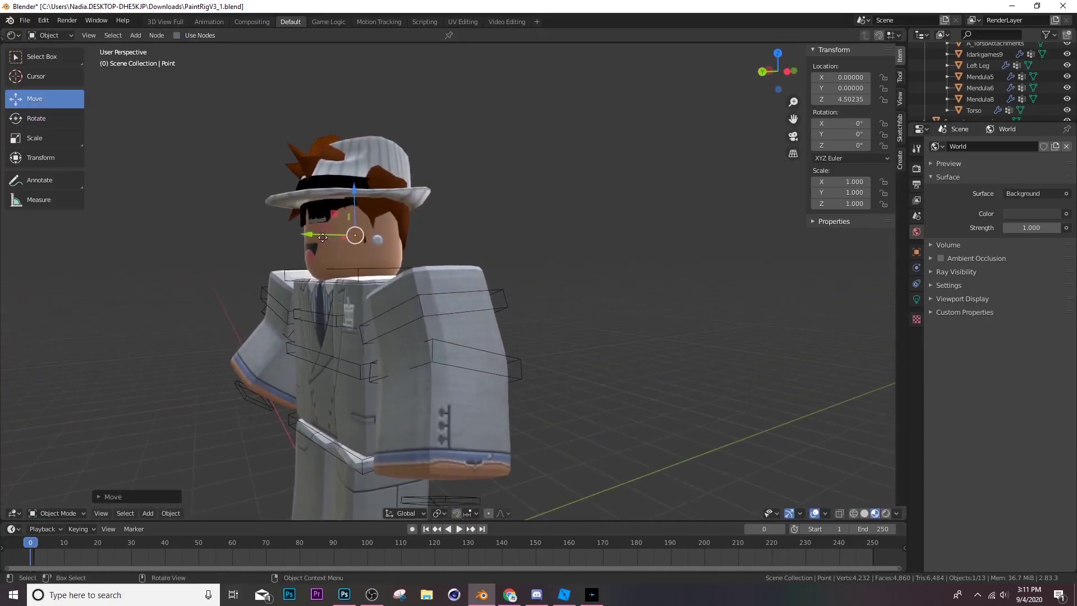
{"action": "left_click_drag", "start_coordinate": [323, 237], "coordinate": [238, 237]}
{"action": "key", "text": "shift+grave"}
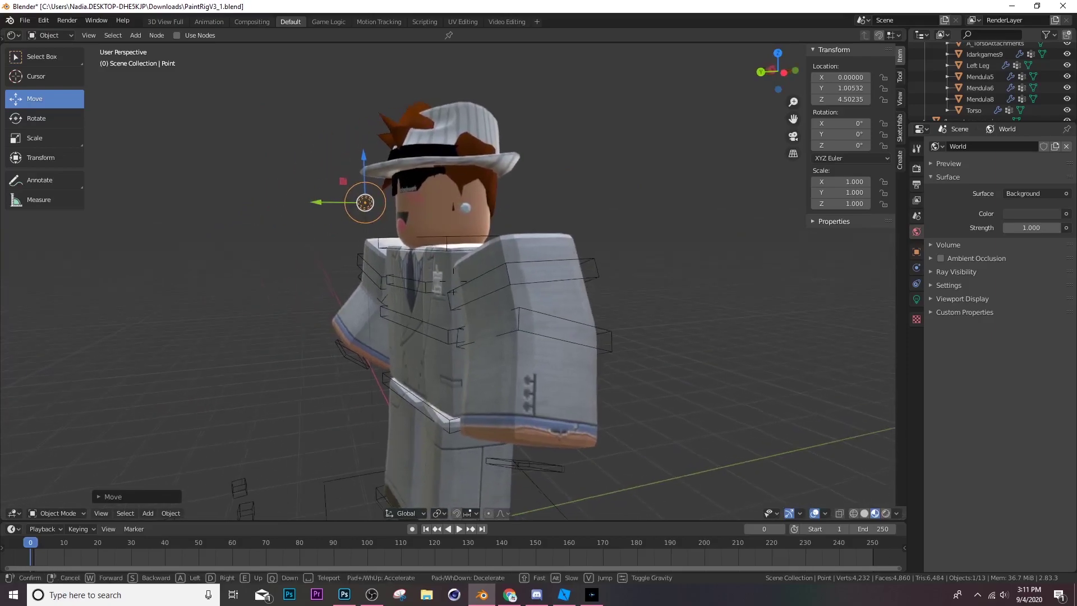
{"action": "key", "text": "a"}
{"action": "left_click", "coordinate": [454, 281]}
{"action": "left_click_drag", "start_coordinate": [444, 238], "coordinate": [380, 241]}
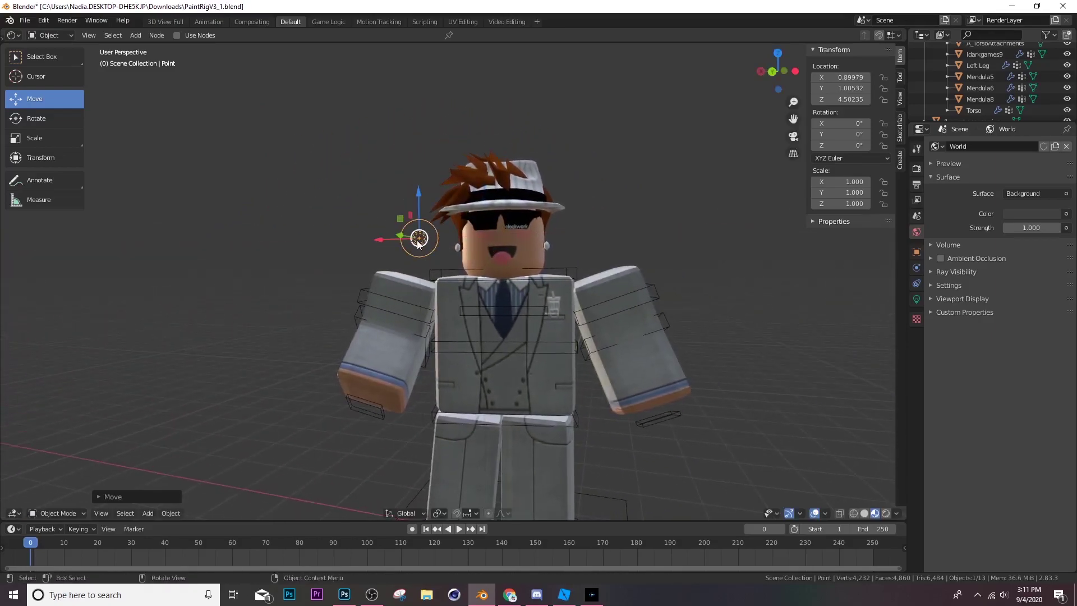
{"action": "middle_click_drag", "start_coordinate": [418, 244], "coordinate": [423, 282]}
{"action": "left_click_drag", "start_coordinate": [440, 260], "coordinate": [465, 240]}
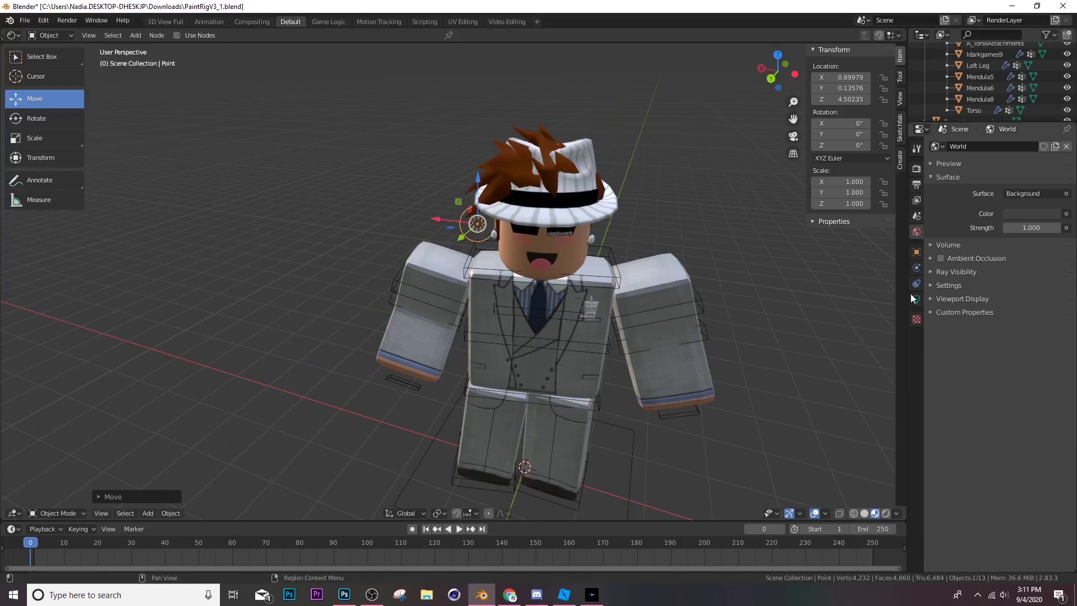
Fine-tune the light to X 1.21, Y 0.456 under rendered preview, then return to material preview
{"action": "left_click", "coordinate": [916, 299]}
{"action": "middle_click_drag", "start_coordinate": [660, 352], "coordinate": [671, 328]}
{"action": "scroll", "coordinate": [671, 328], "scroll_direction": "down", "scroll_amount": 3}
{"action": "left_click", "coordinate": [886, 513]}
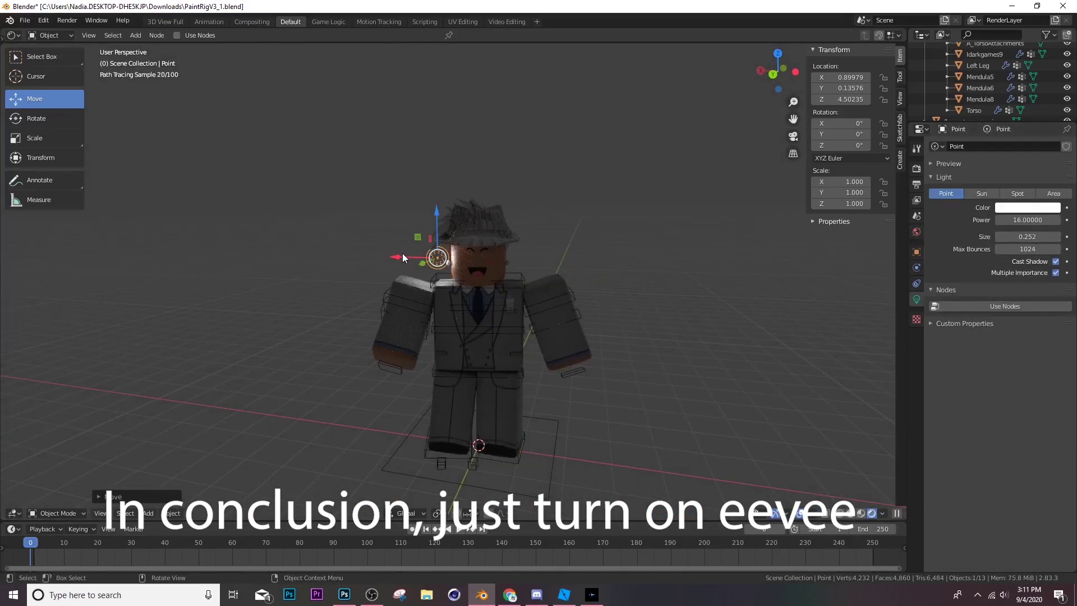
{"action": "left_click_drag", "start_coordinate": [402, 258], "coordinate": [388, 258]}
{"action": "scroll", "coordinate": [393, 258], "scroll_direction": "up", "scroll_amount": 2}
{"action": "middle_click_drag", "start_coordinate": [393, 258], "coordinate": [489, 251]}
{"action": "left_click_drag", "start_coordinate": [489, 250], "coordinate": [501, 253]}
{"action": "left_click_drag", "start_coordinate": [441, 257], "coordinate": [439, 257]}
{"action": "middle_click_drag", "start_coordinate": [439, 257], "coordinate": [377, 252]}
{"action": "scroll", "coordinate": [377, 252], "scroll_direction": "down", "scroll_amount": 2}
{"action": "left_click", "coordinate": [917, 169]}
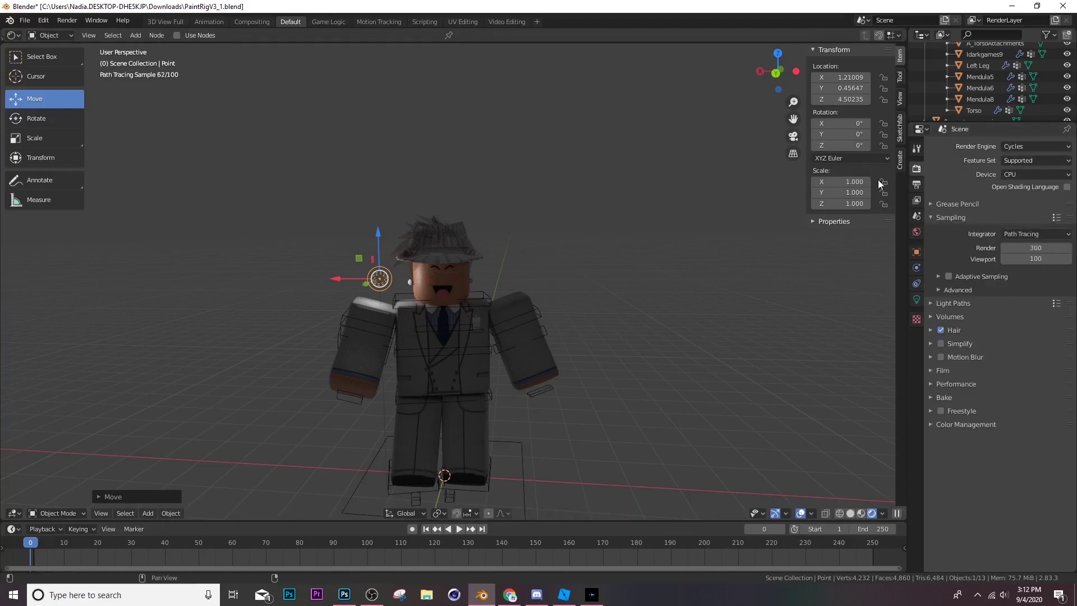
{"action": "left_click", "coordinate": [860, 512]}
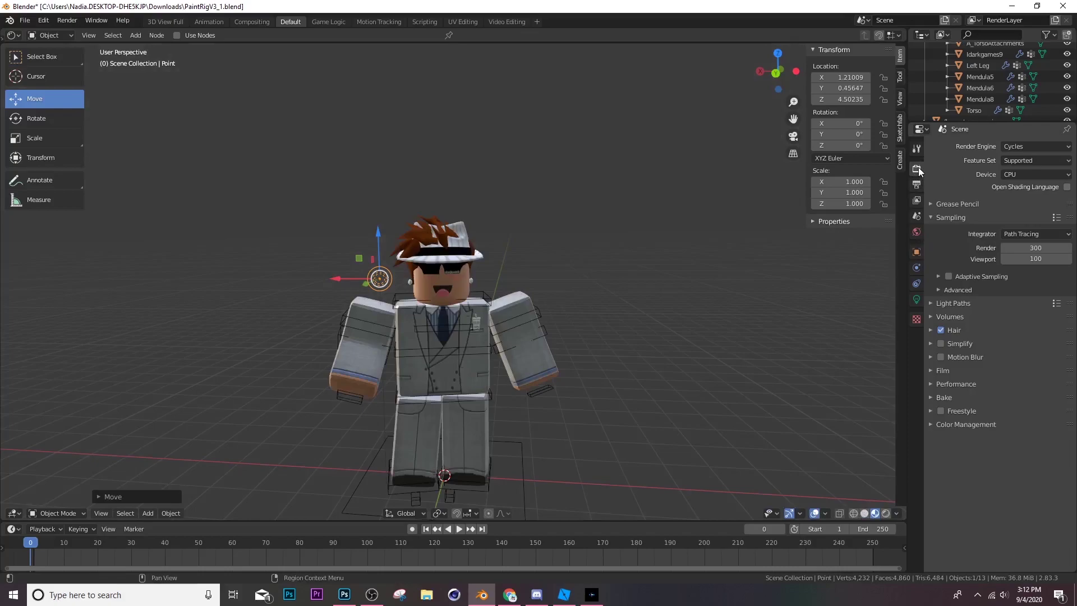
Switch the render engine to Eevee and nudge the point light back along X
{"action": "left_click", "coordinate": [1028, 150]}
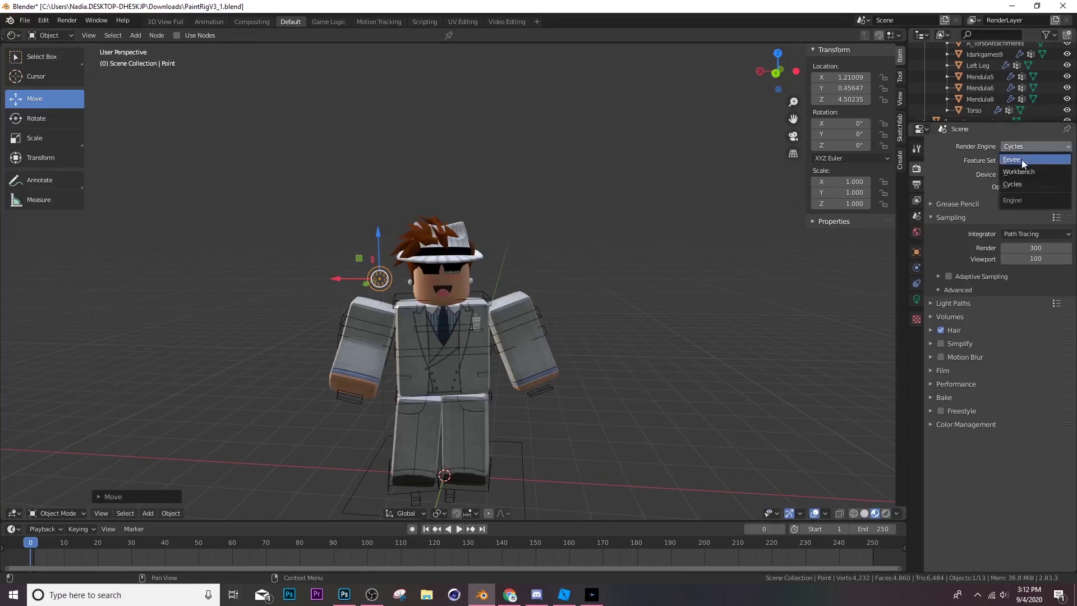
{"action": "left_click", "coordinate": [1022, 159]}
{"action": "left_click", "coordinate": [886, 513]}
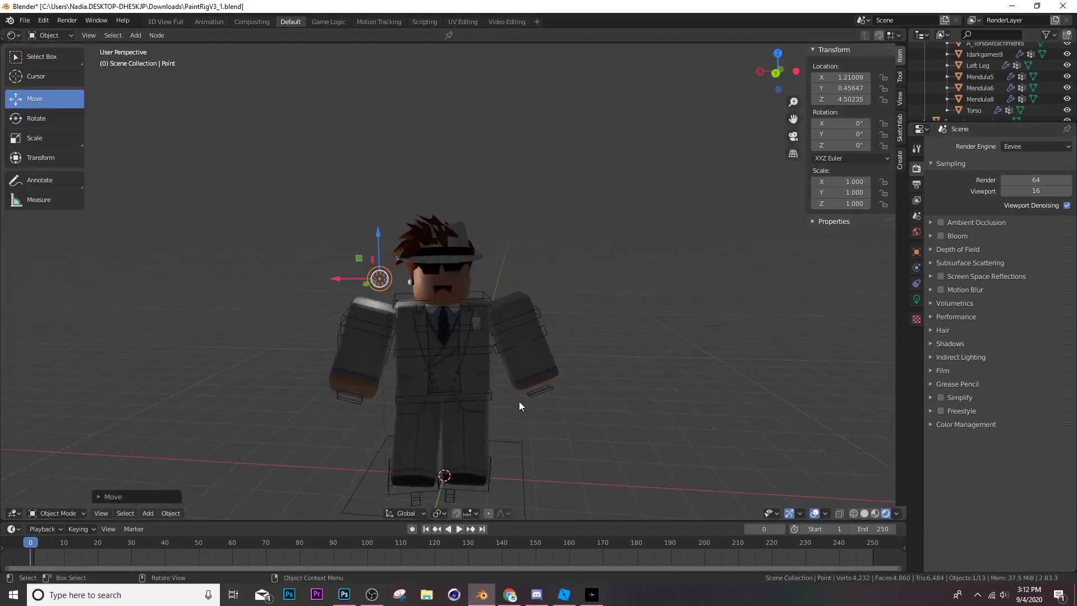
{"action": "scroll", "coordinate": [482, 337], "scroll_direction": "up", "scroll_amount": 3}
{"action": "left_click_drag", "start_coordinate": [352, 285], "coordinate": [365, 285]}
{"action": "scroll", "coordinate": [449, 234], "scroll_direction": "down", "scroll_amount": 2}
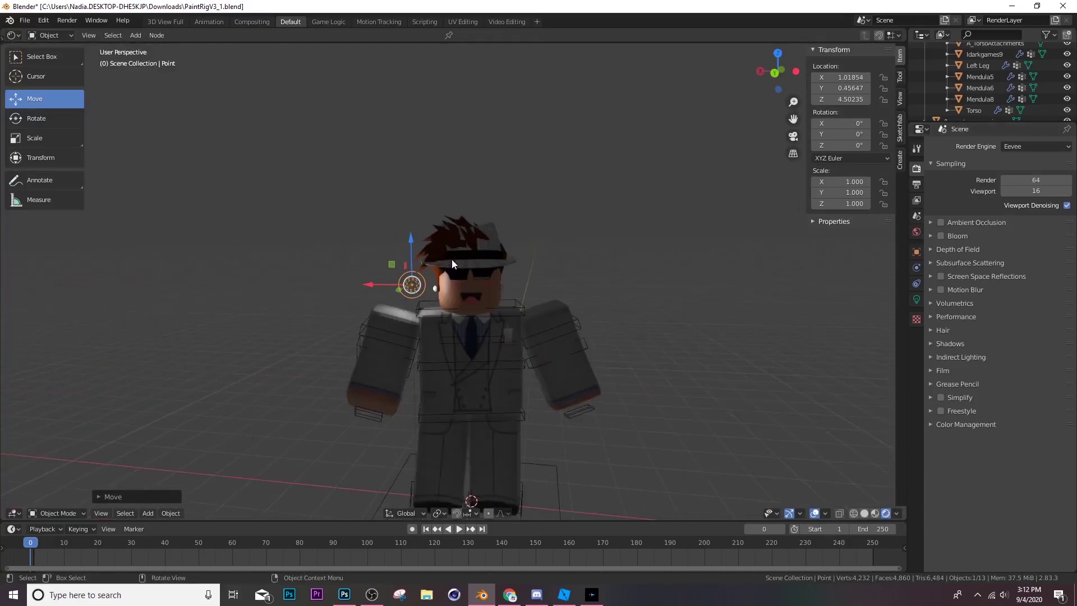
Add a Sun light and move it forward and up above the character
{"action": "key", "text": "shift+a"}
{"action": "mouse_move", "coordinate": [327, 343]}
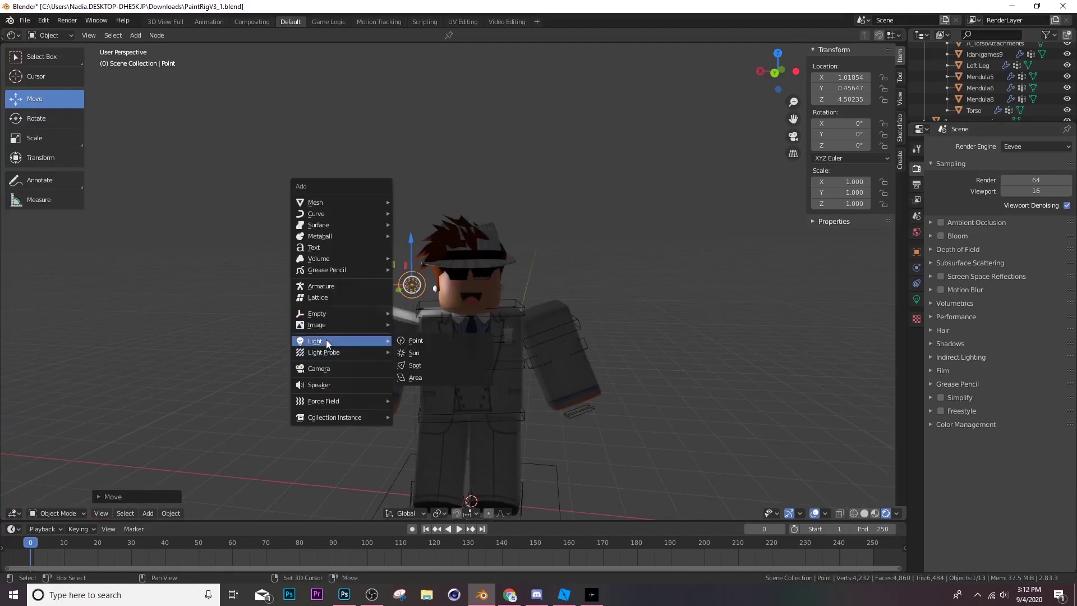
{"action": "left_click", "coordinate": [434, 357]}
{"action": "scroll", "coordinate": [530, 368], "scroll_direction": "down", "scroll_amount": 3}
{"action": "scroll", "coordinate": [382, 289], "scroll_direction": "up", "scroll_amount": 3}
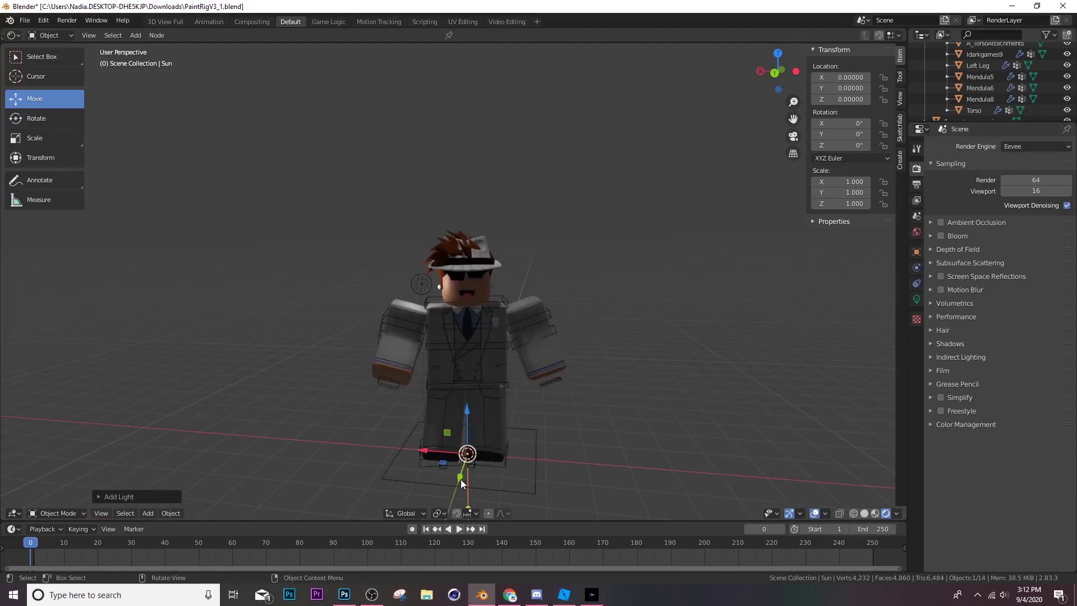
{"action": "left_click_drag", "start_coordinate": [460, 479], "coordinate": [459, 488]}
{"action": "left_click_drag", "start_coordinate": [462, 446], "coordinate": [699, 295]}
Rotate the sun to about X -84°, Y -18.8° so it aims at the character, then adjust its Y position
{"action": "left_click", "coordinate": [44, 118]}
{"action": "left_click_drag", "start_coordinate": [415, 419], "coordinate": [464, 410]}
{"action": "scroll", "coordinate": [464, 410], "scroll_direction": "up", "scroll_amount": 2}
{"action": "middle_click_drag", "start_coordinate": [463, 410], "coordinate": [443, 386]}
{"action": "left_click", "coordinate": [68, 101]}
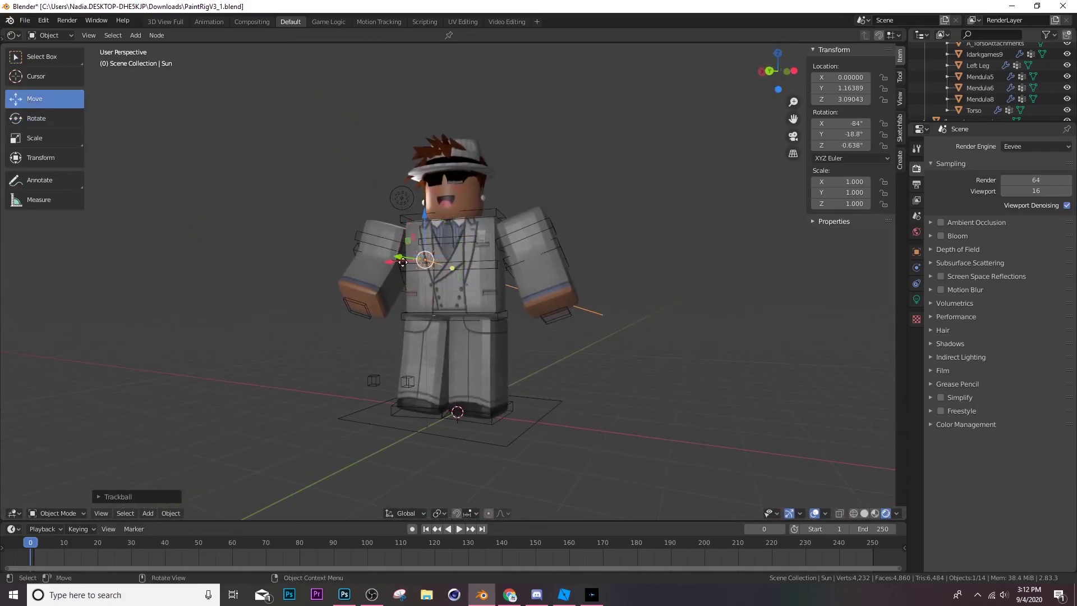
{"action": "left_click_drag", "start_coordinate": [402, 262], "coordinate": [395, 261]}
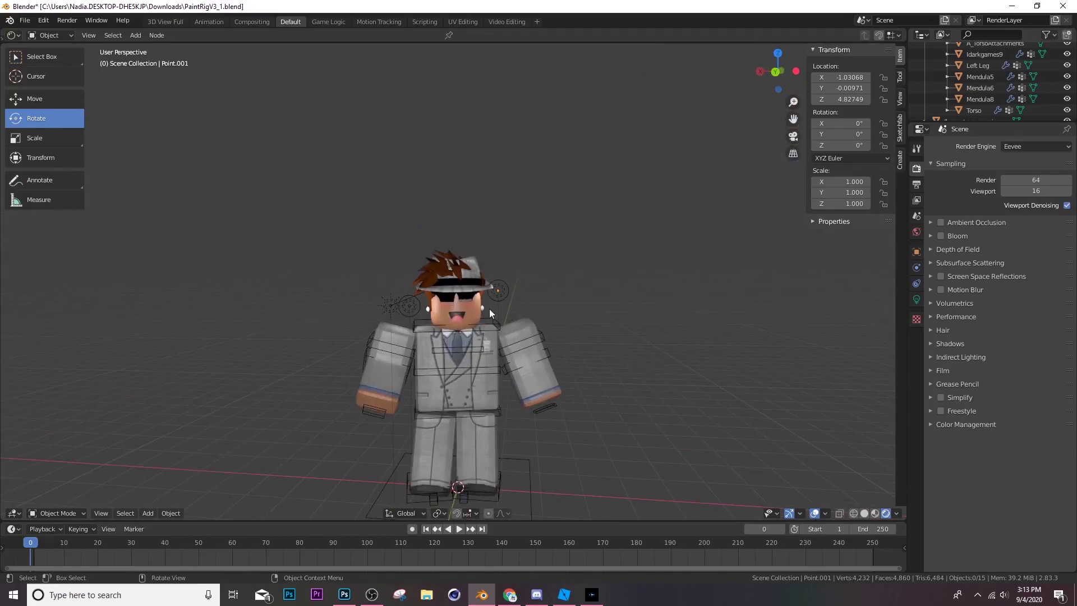
Add a camera and fly it in walk mode until the character fills the frame from the front
{"action": "left_click", "coordinate": [456, 278]}
{"action": "key", "text": "shift+a"}
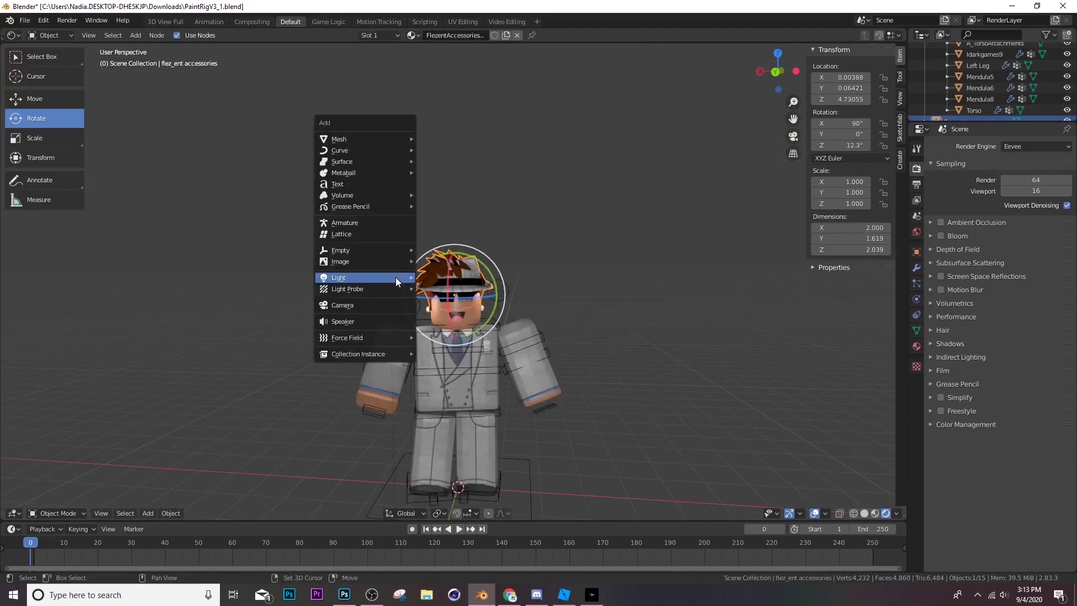
{"action": "left_click", "coordinate": [396, 307]}
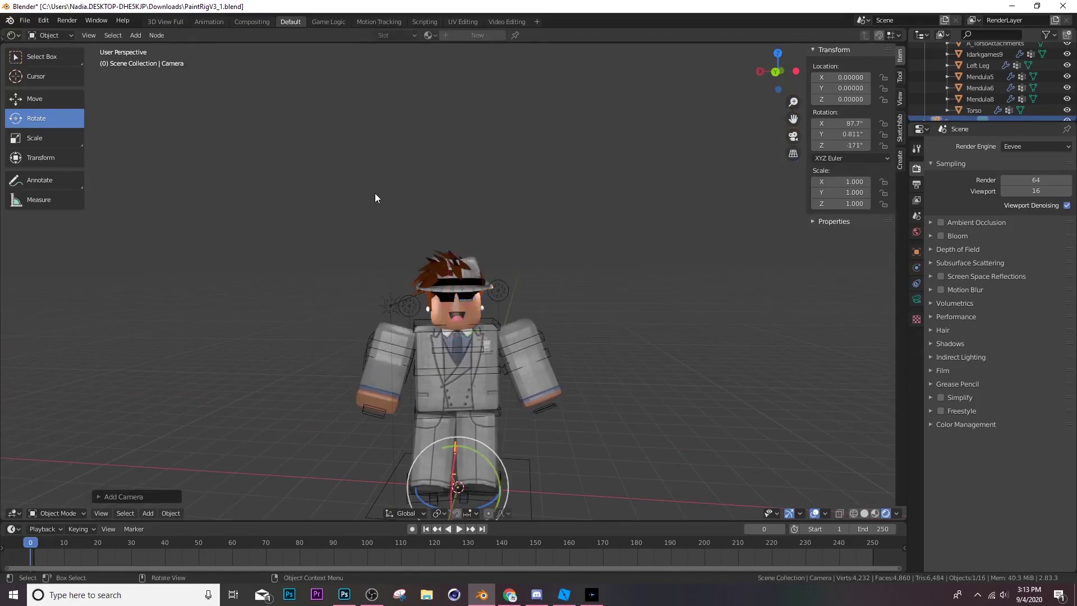
{"action": "key", "text": "KP_0"}
{"action": "key", "text": "shift+grave"}
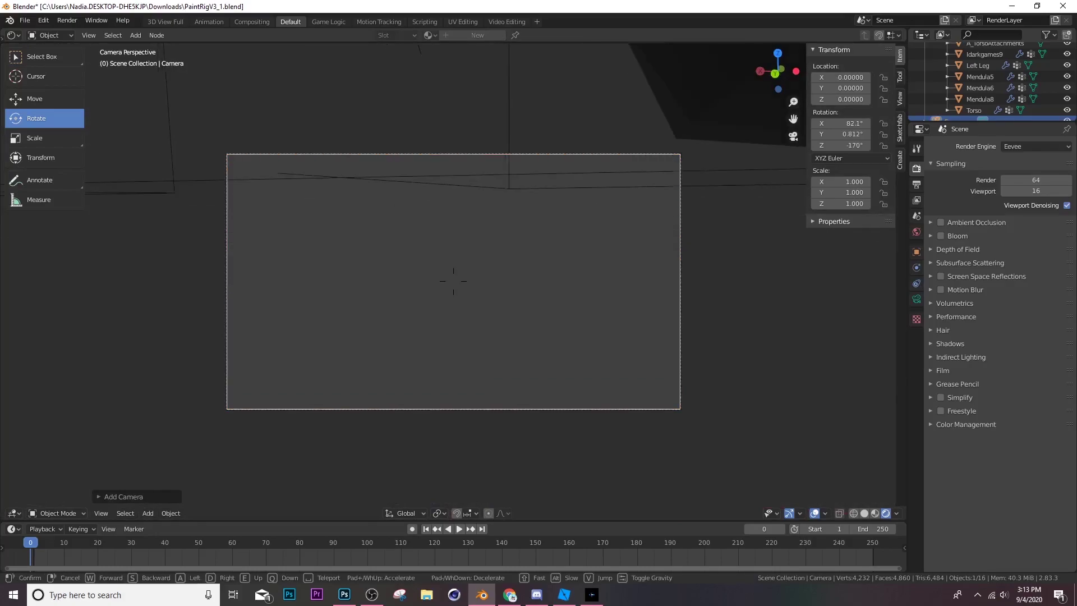
{"action": "key", "text": "s"}
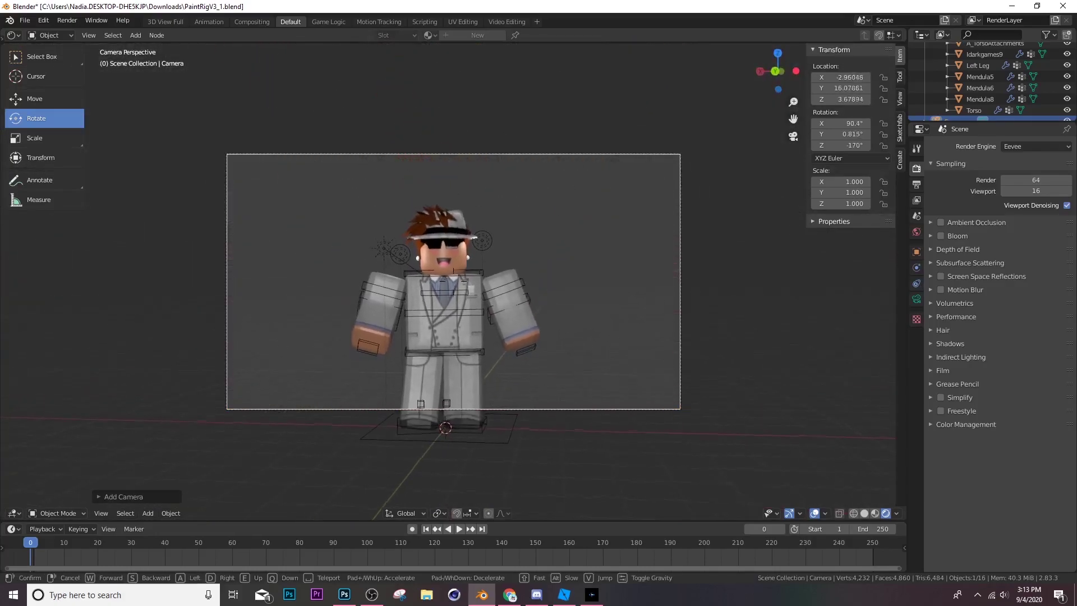
{"action": "key", "text": "w"}
{"action": "key", "text": "w"}
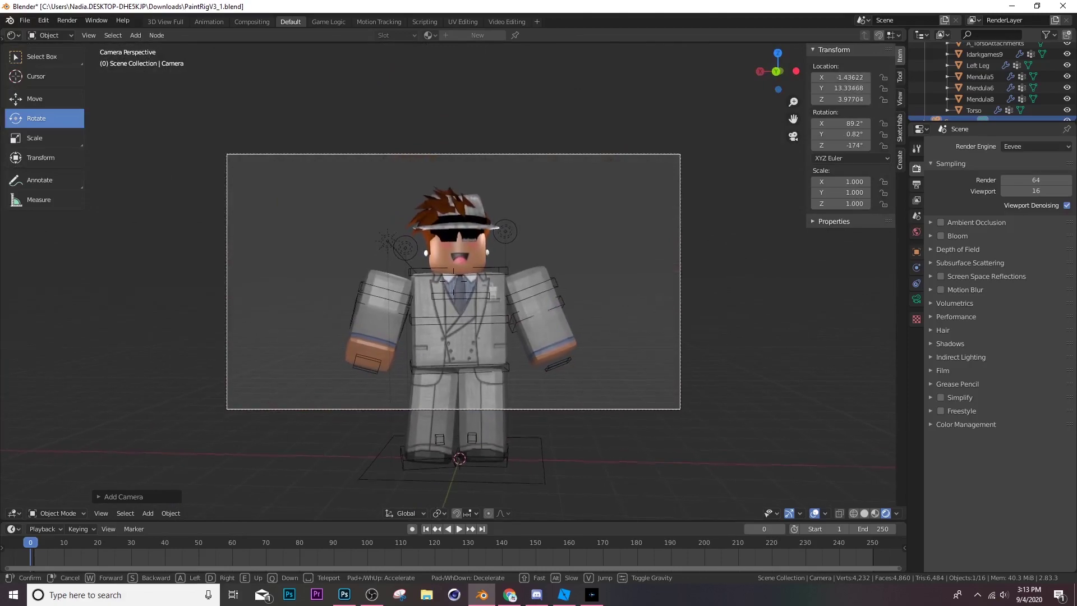
{"action": "left_click", "coordinate": [453, 281]}
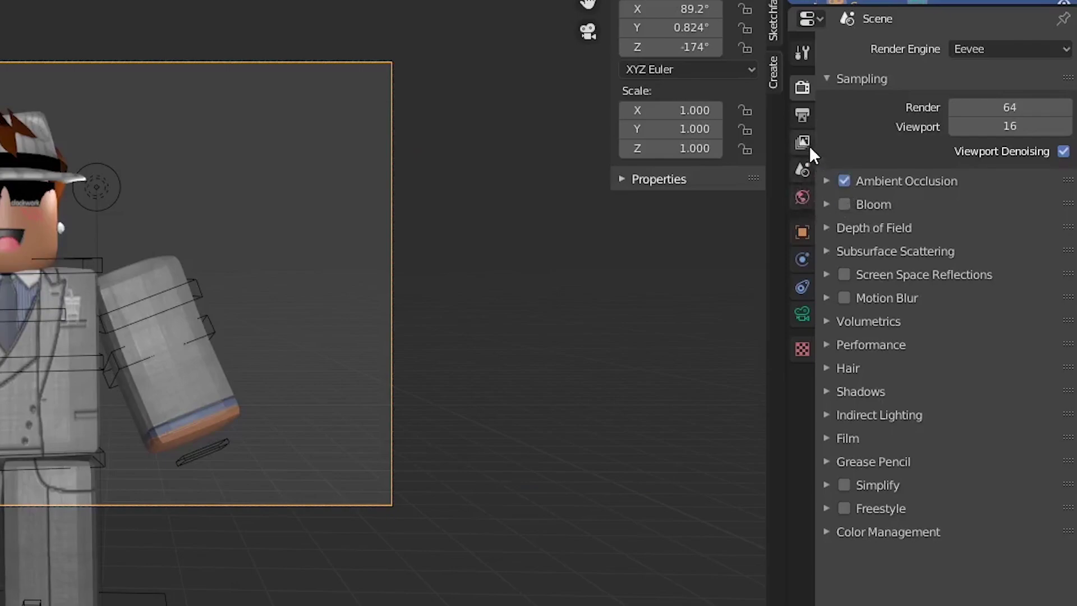
Enable Transparent under Film in Render Properties for a see-through background
{"action": "left_click", "coordinate": [802, 118]}
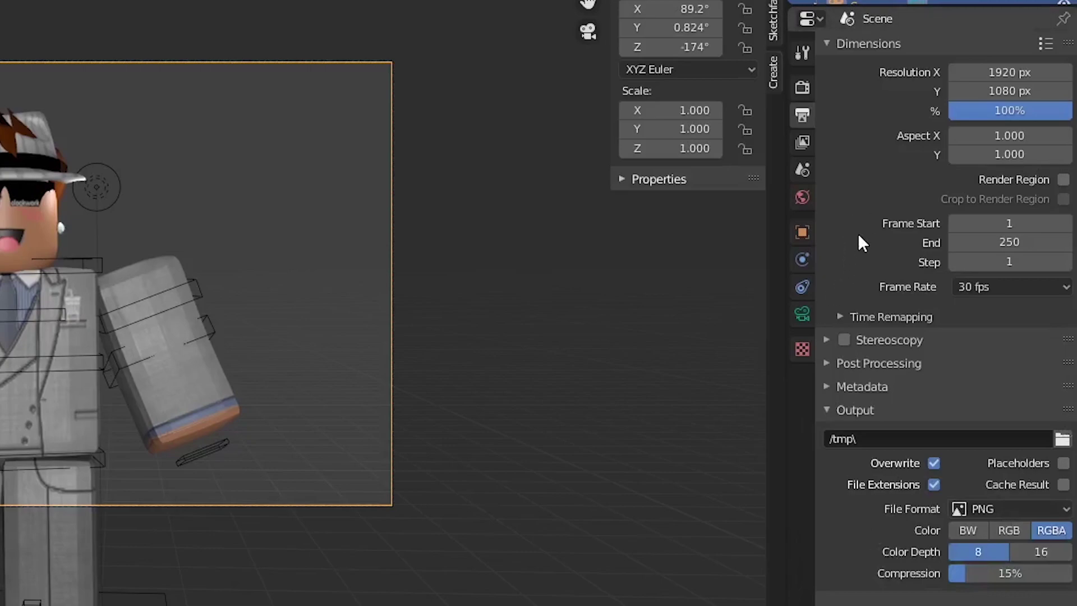
{"action": "left_click", "coordinate": [802, 88]}
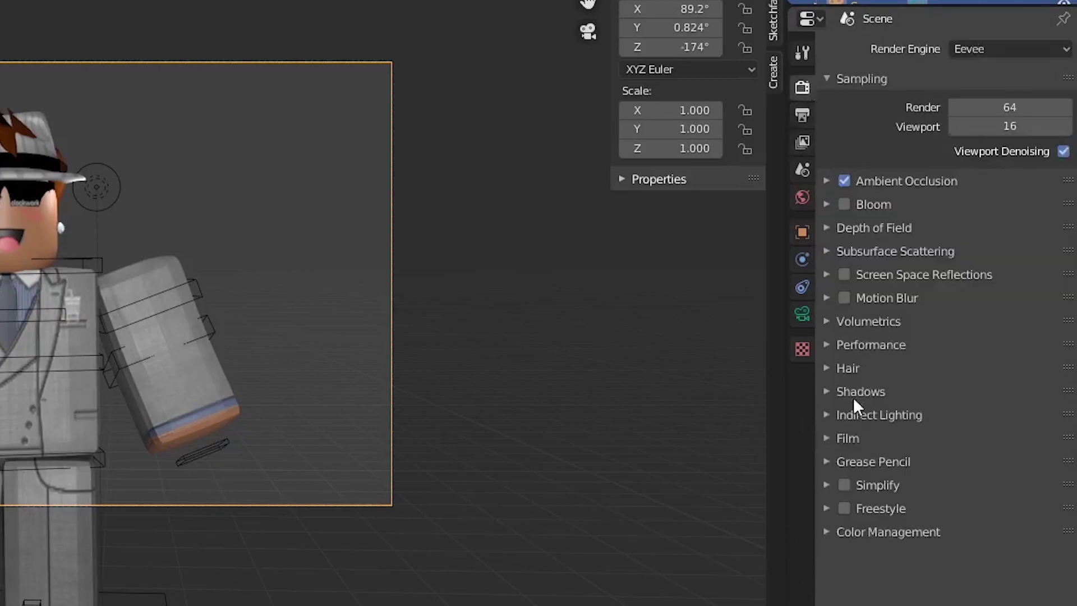
{"action": "left_click", "coordinate": [845, 438]}
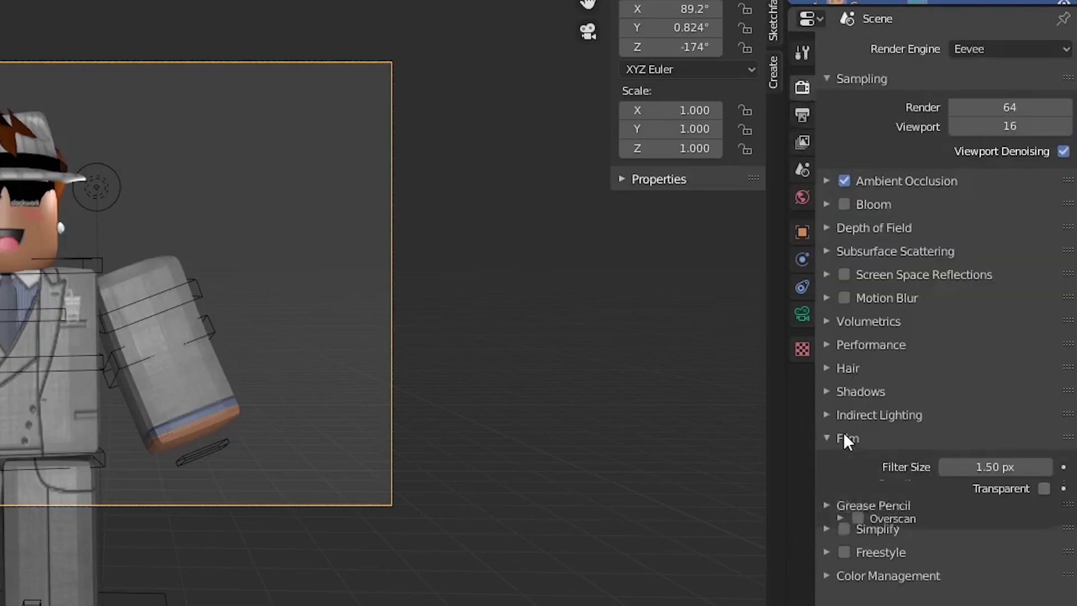
{"action": "left_click", "coordinate": [1046, 491]}
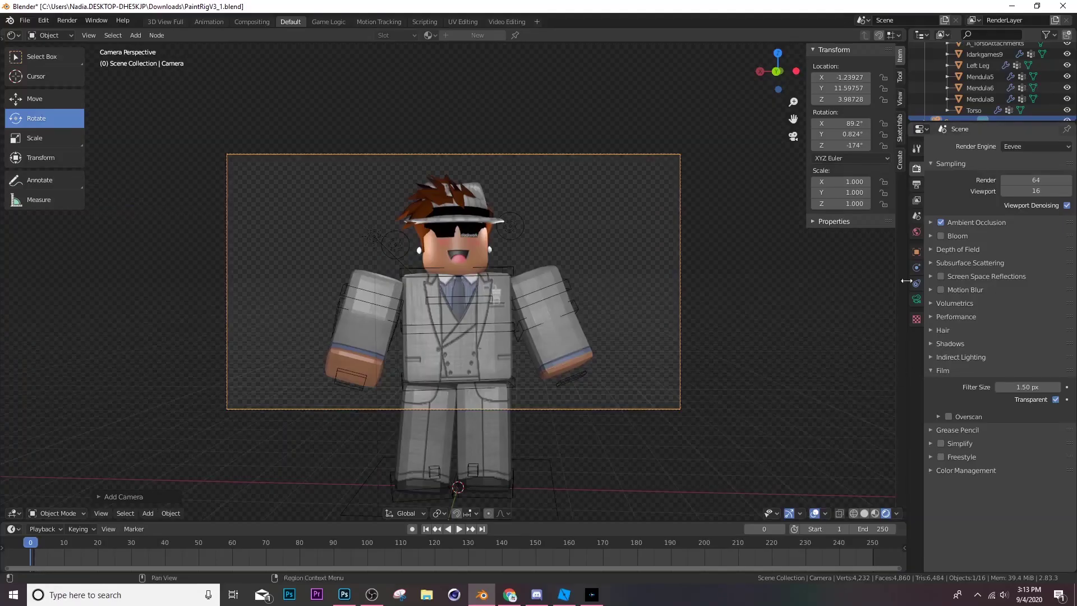
Render the camera view with Render Image
{"action": "left_click", "coordinate": [80, 20]}
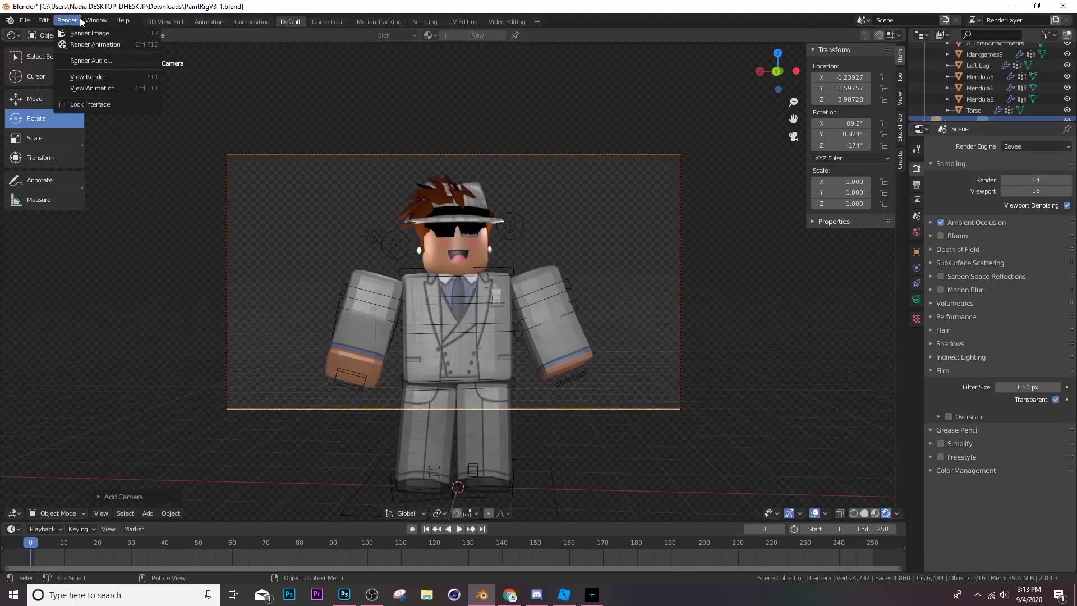
{"action": "left_click", "coordinate": [88, 34]}
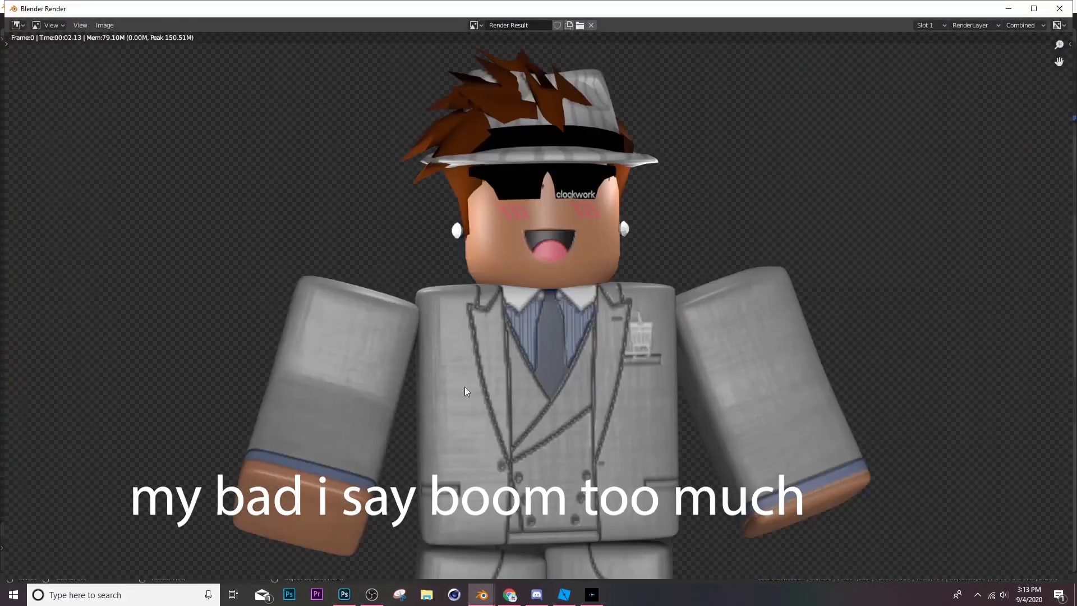
{"action": "scroll", "coordinate": [600, 469], "scroll_direction": "down", "scroll_amount": 5}
{"action": "scroll", "coordinate": [595, 473], "scroll_direction": "up", "scroll_amount": 3}
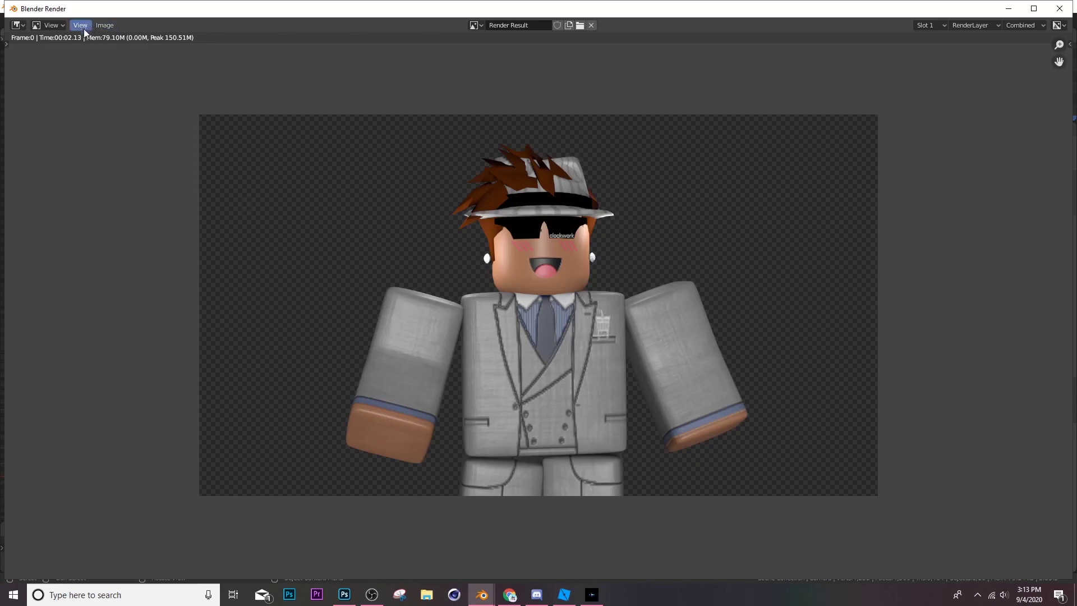
Save the render as group icon.png in Desktop\Image Saving
{"action": "left_click", "coordinate": [104, 25]}
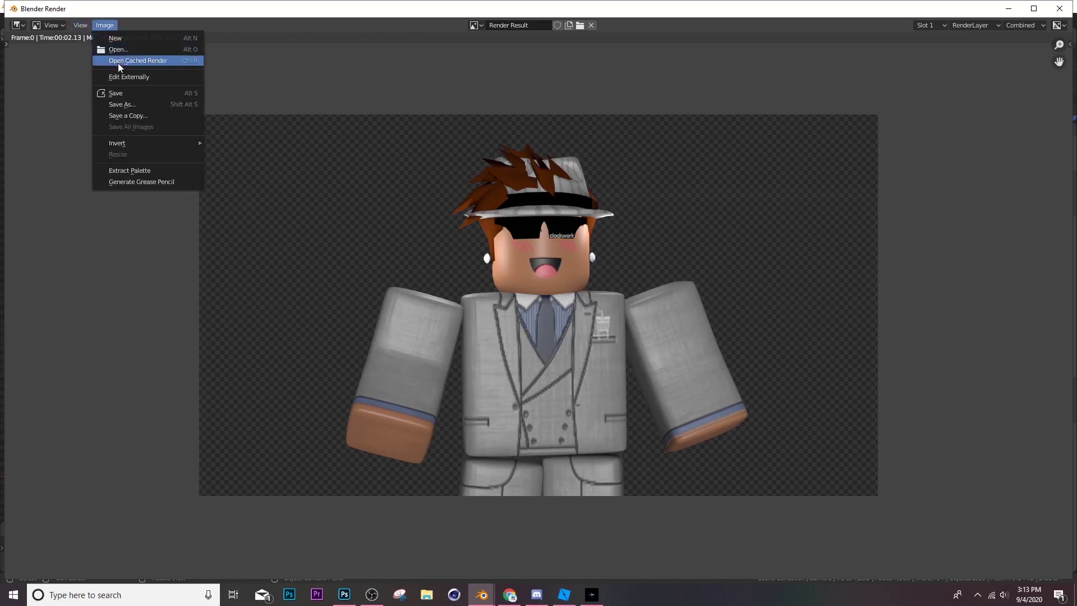
{"action": "left_click", "coordinate": [131, 103]}
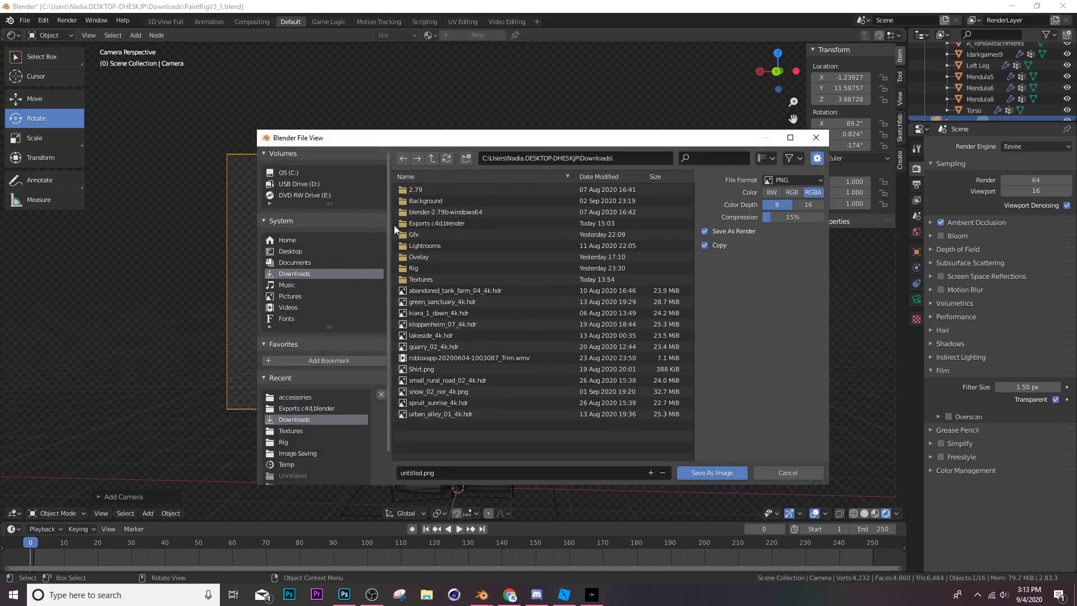
{"action": "left_click", "coordinate": [307, 254]}
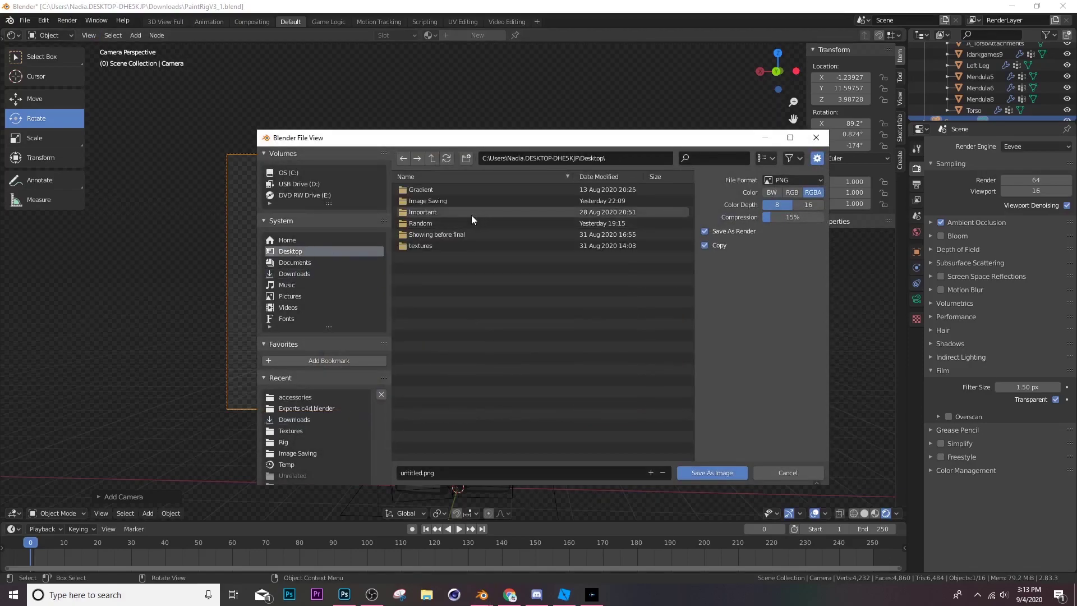
{"action": "double_click", "coordinate": [457, 202]}
{"action": "left_click", "coordinate": [432, 474]}
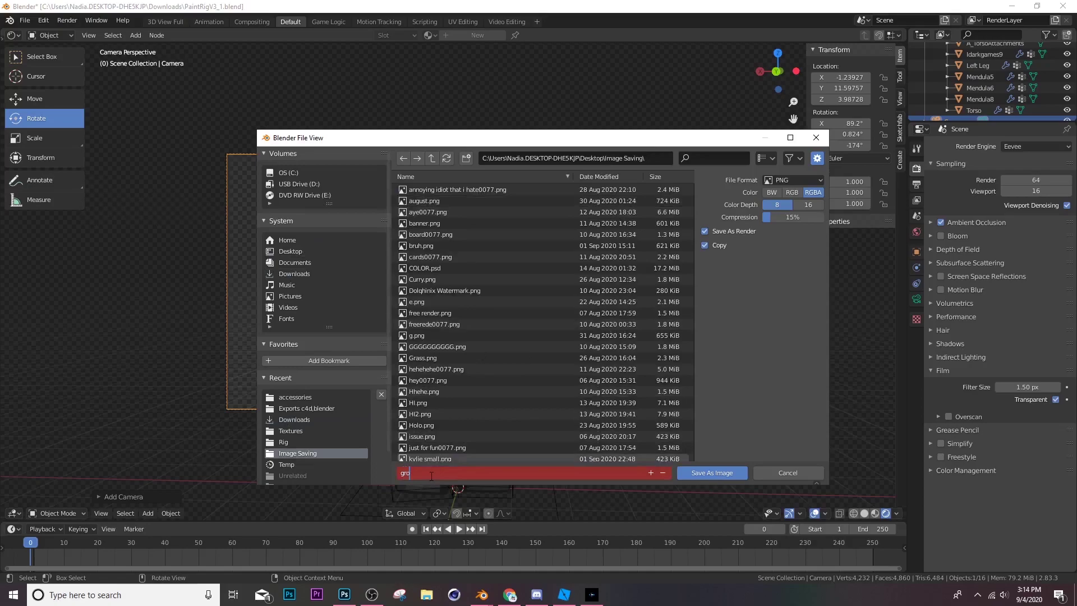
{"action": "key", "text": "Return"}
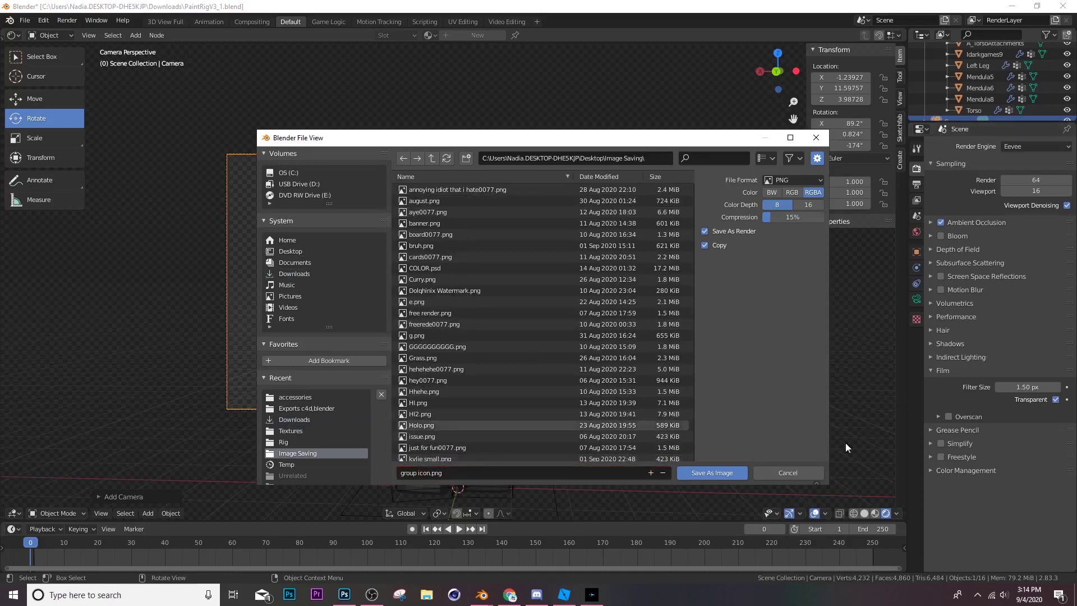
{"action": "left_click", "coordinate": [717, 476]}
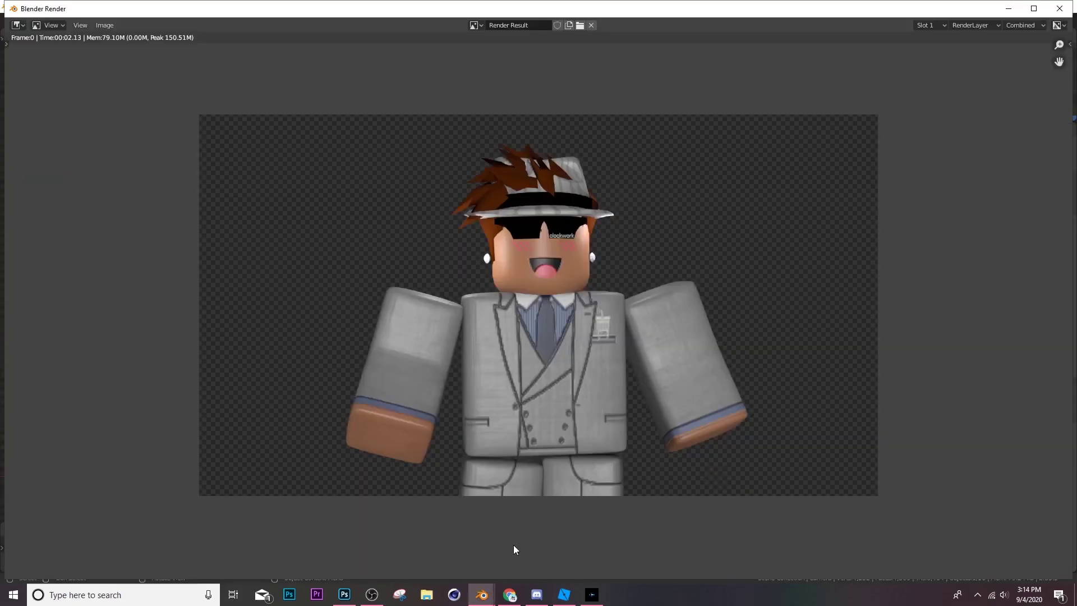
Open group icon.png from the Image Saving folder in Photoshop
{"action": "left_click", "coordinate": [343, 597]}
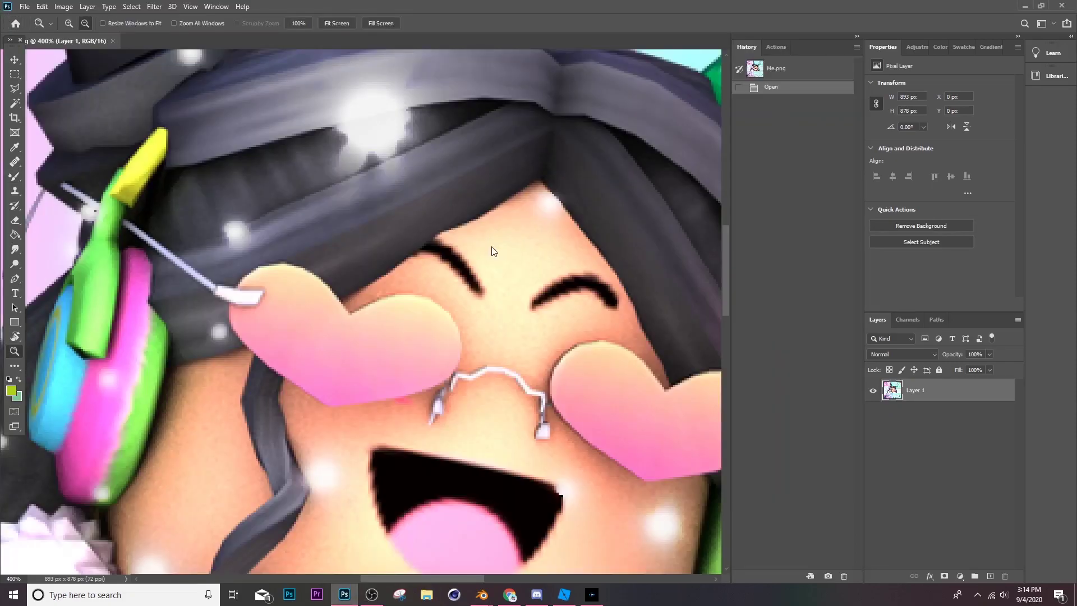
{"action": "key", "text": "ctrl+o"}
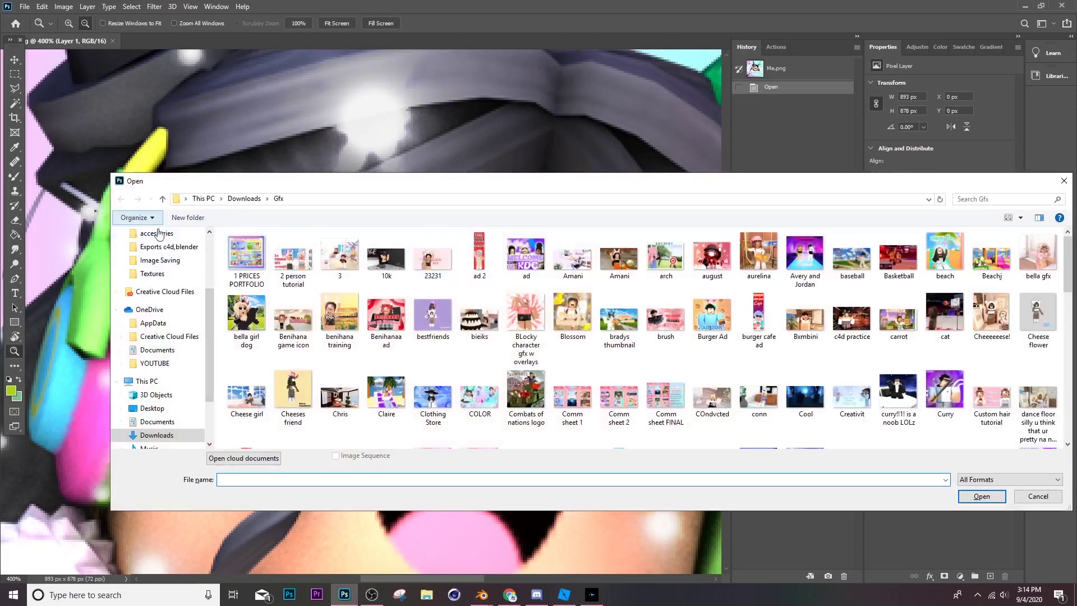
{"action": "left_click", "coordinate": [160, 260]}
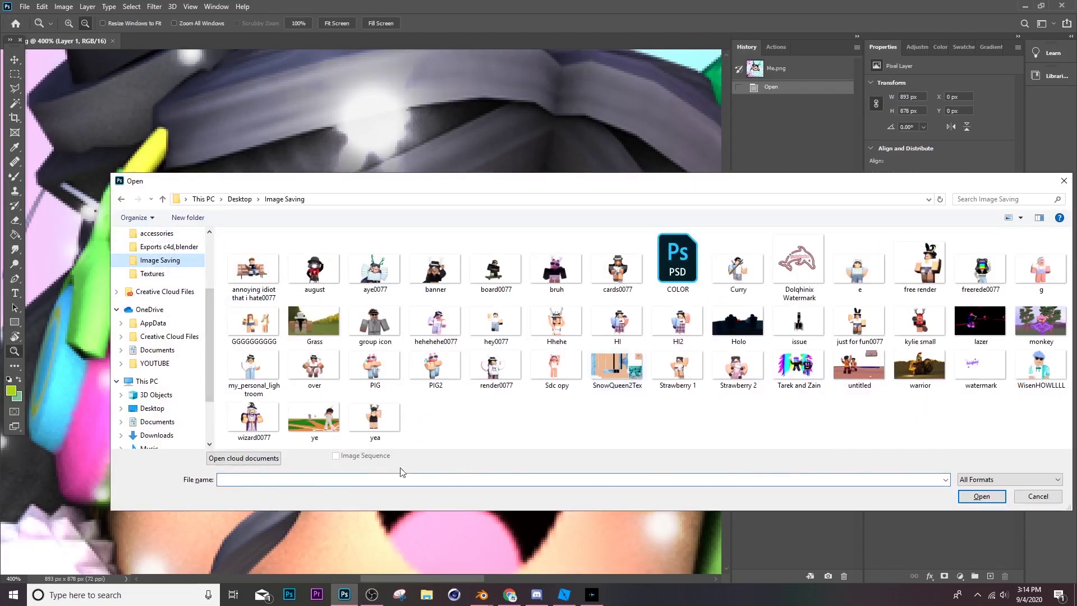
{"action": "double_click", "coordinate": [374, 324]}
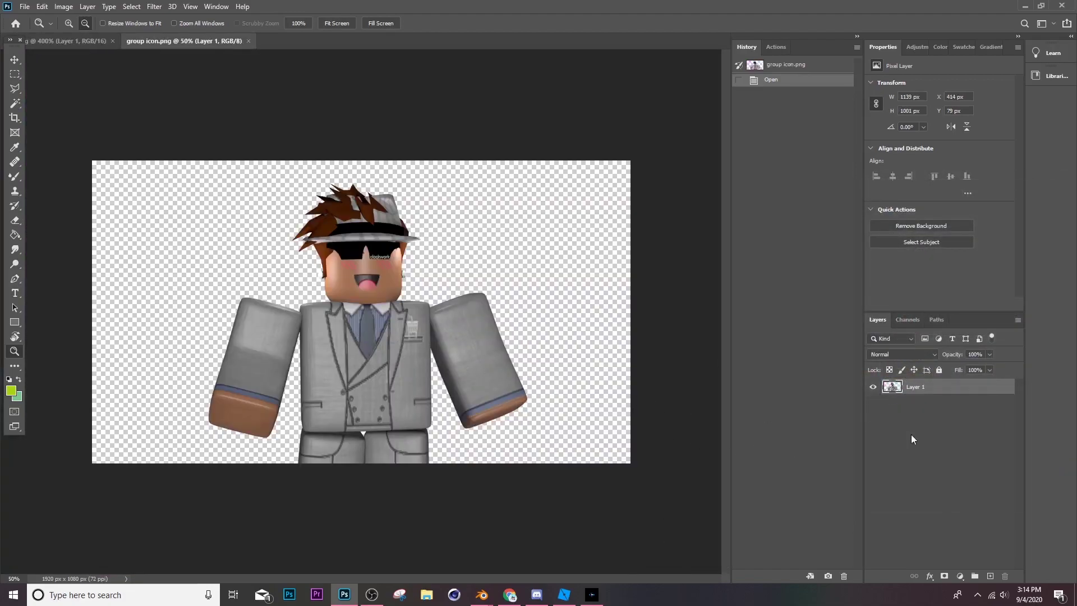
Brighten the character with a Brightness/Contrast adjustment of 48 and merge it down
{"action": "left_click", "coordinate": [954, 575]}
{"action": "left_click", "coordinate": [998, 409]}
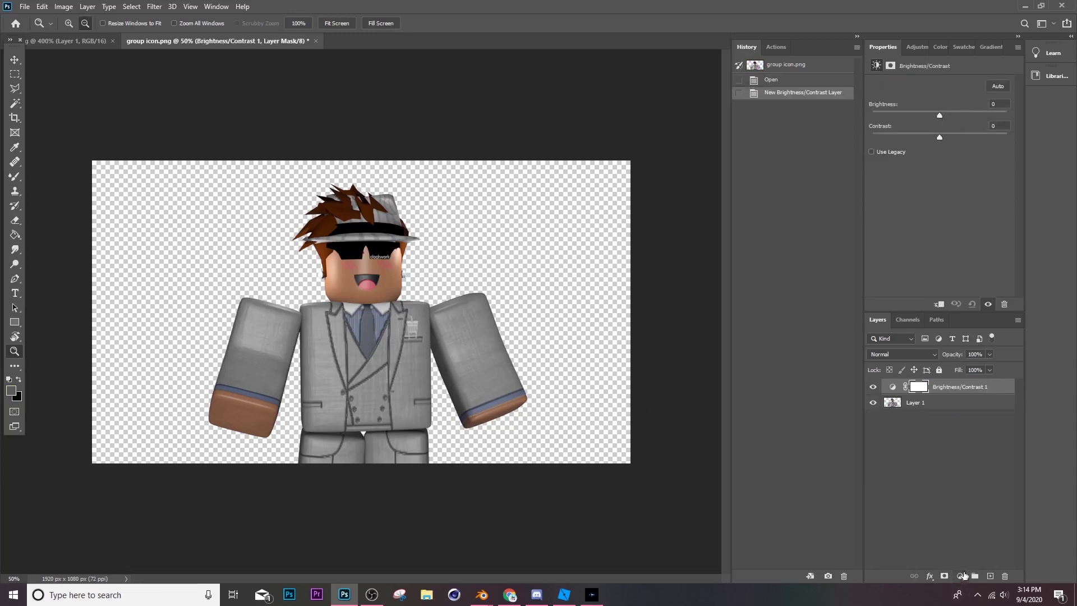
{"action": "left_click_drag", "start_coordinate": [944, 111], "coordinate": [969, 105]}
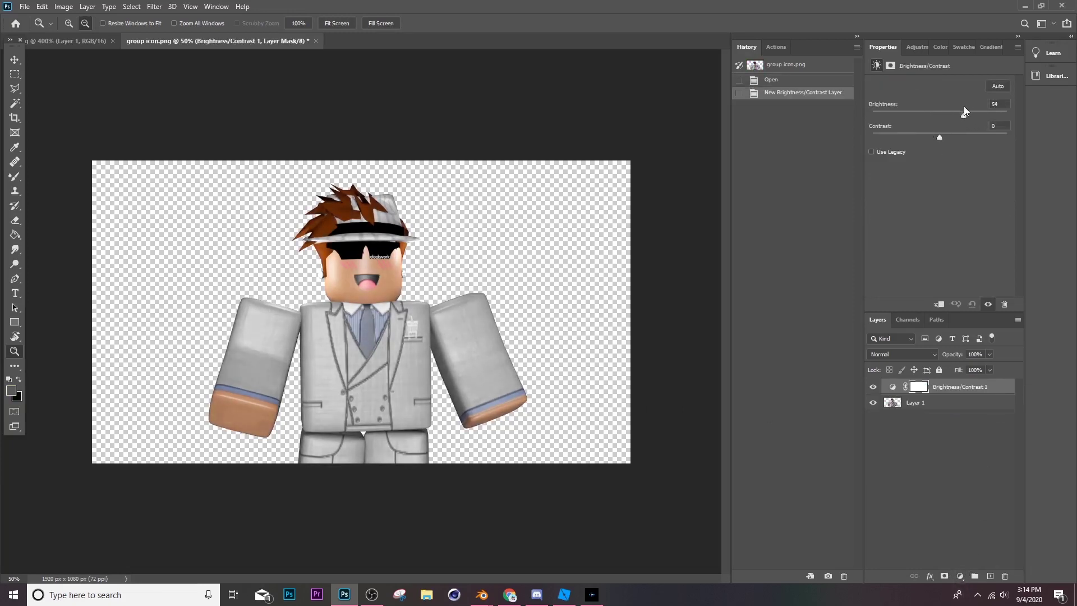
{"action": "left_click_drag", "start_coordinate": [964, 108], "coordinate": [961, 107]}
{"action": "right_click", "coordinate": [964, 388]}
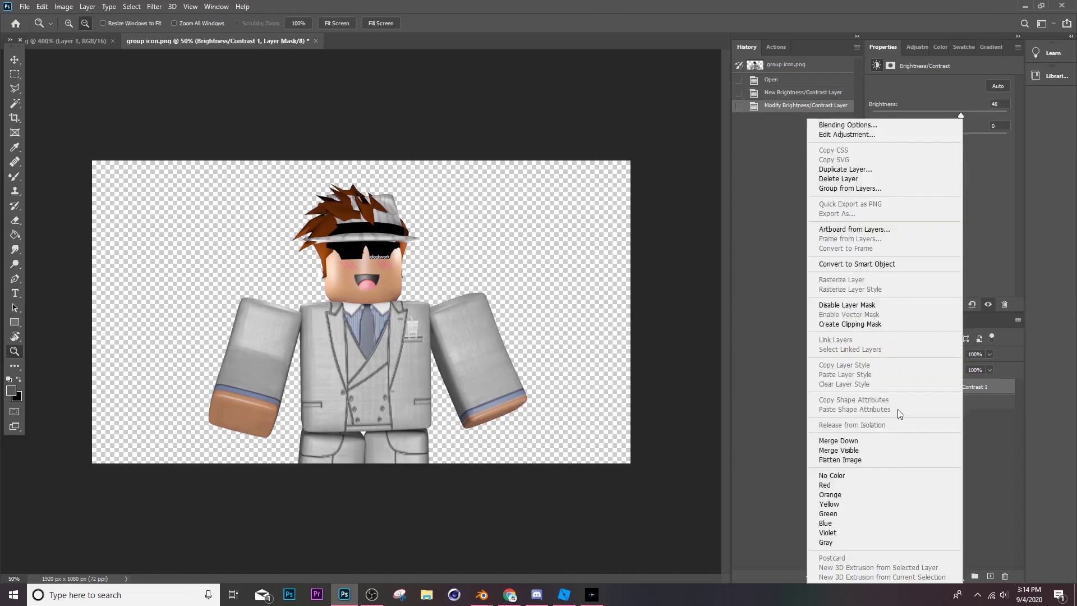
{"action": "left_click", "coordinate": [870, 442]}
Give the character layer a Drop Shadow and a coloured Outer Glow
{"action": "double_click", "coordinate": [989, 391]}
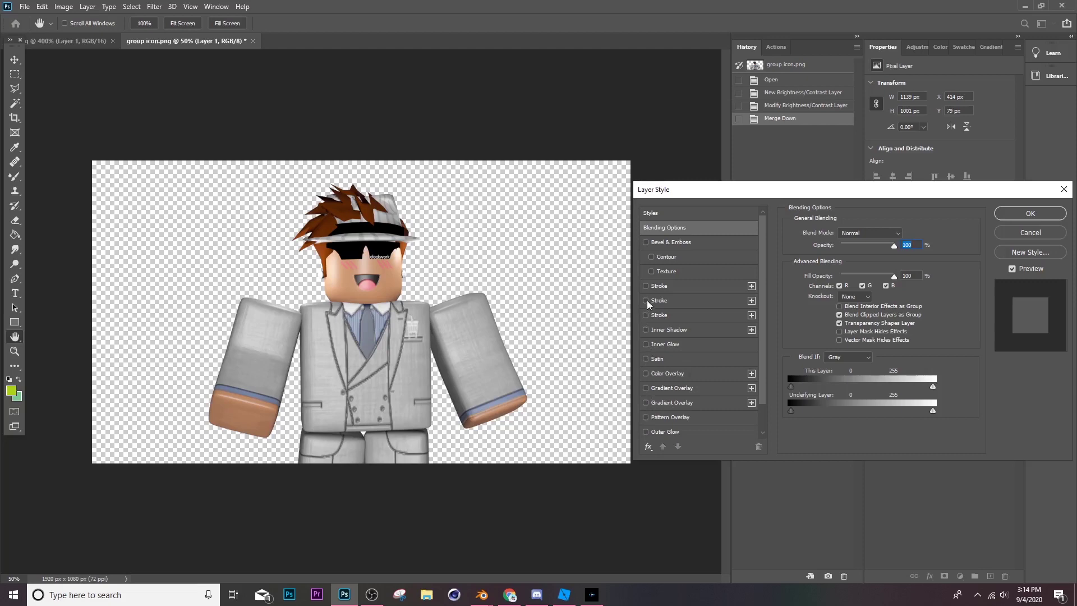
{"action": "scroll", "coordinate": [647, 304], "scroll_direction": "down", "scroll_amount": 2}
{"action": "left_click", "coordinate": [670, 416]}
{"action": "left_click", "coordinate": [904, 234]}
{"action": "left_click", "coordinate": [1033, 326]}
{"action": "left_click", "coordinate": [666, 402]}
{"action": "left_click", "coordinate": [818, 272]}
{"action": "left_click", "coordinate": [1033, 327]}
{"action": "left_click", "coordinate": [1031, 213]}
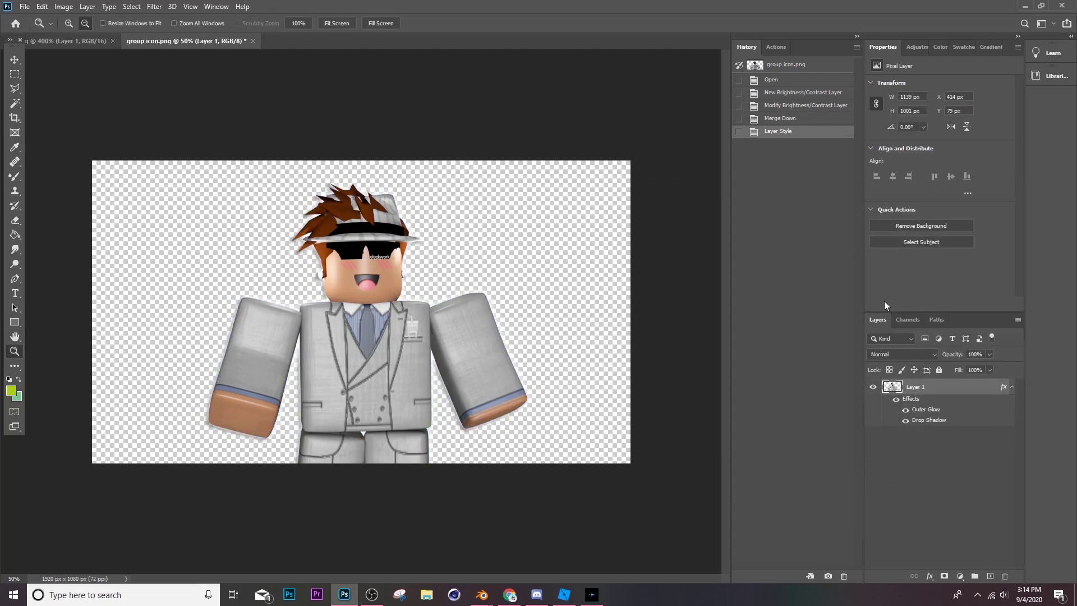
Create a new 512 × 512 px canvas and unlock its background layer
{"action": "key", "text": "ctrl+n"}
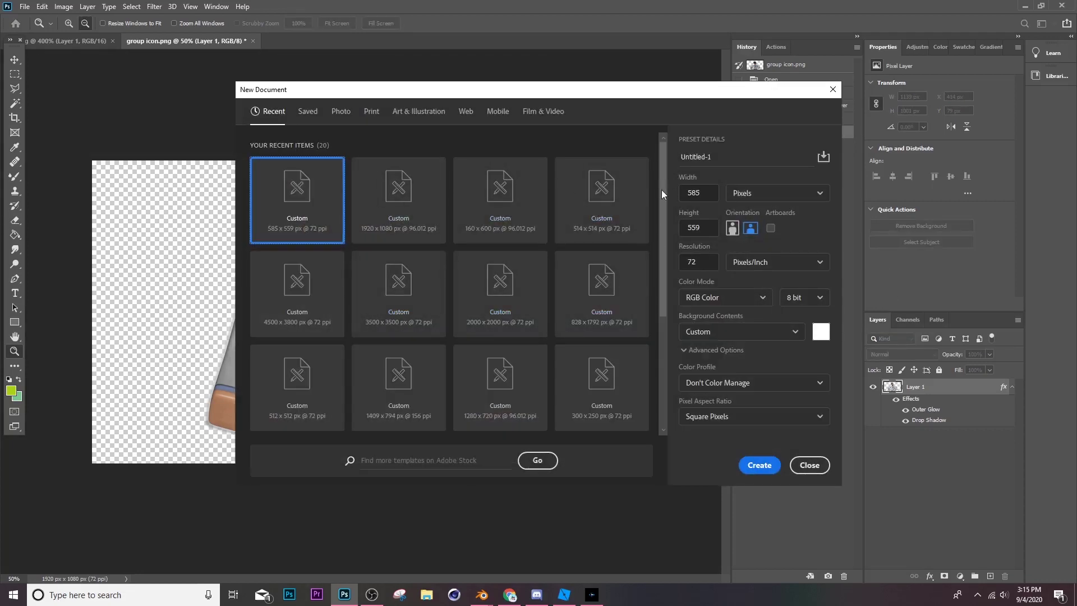
{"action": "left_click", "coordinate": [702, 193]}
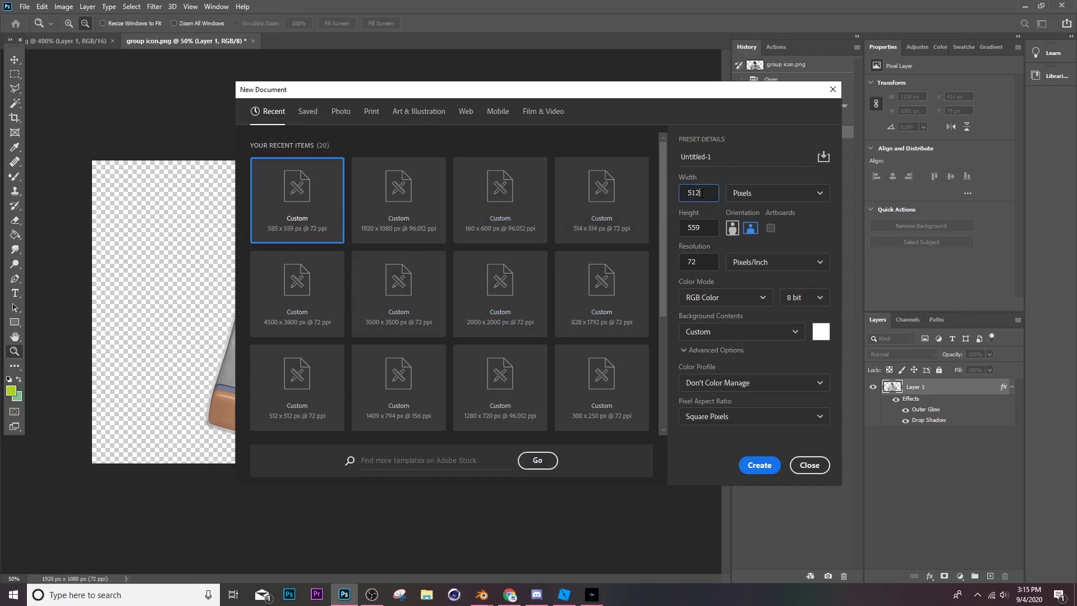
{"action": "key", "text": "Tab"}
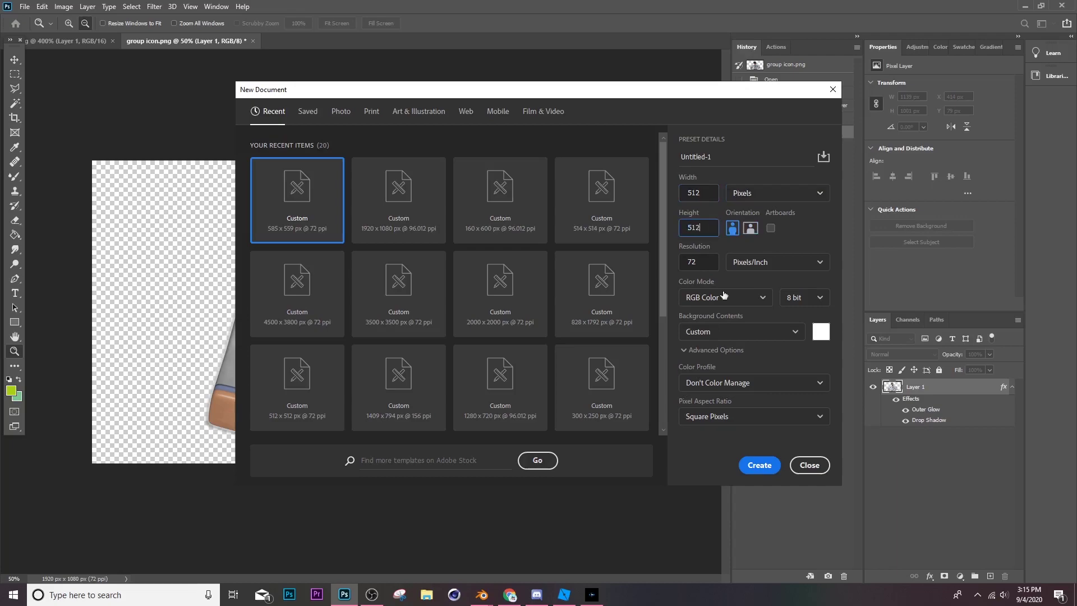
{"action": "left_click", "coordinate": [759, 465]}
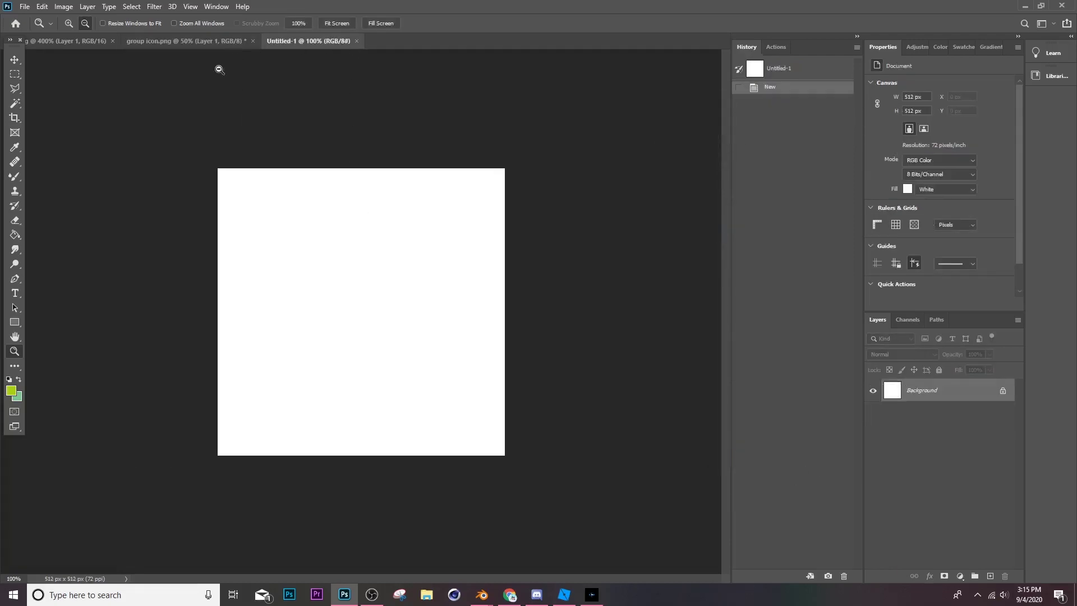
{"action": "left_click", "coordinate": [1003, 392]}
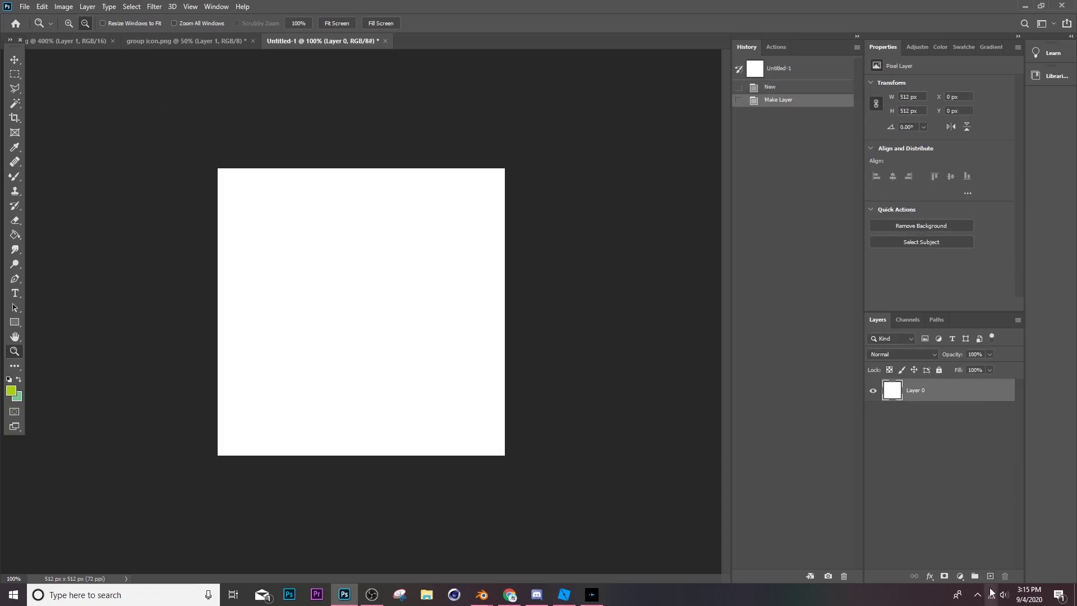
Bring the character from group icon.png onto the new canvas, scaled to about half and centred
{"action": "left_click", "coordinate": [194, 41]}
{"action": "key", "text": "v"}
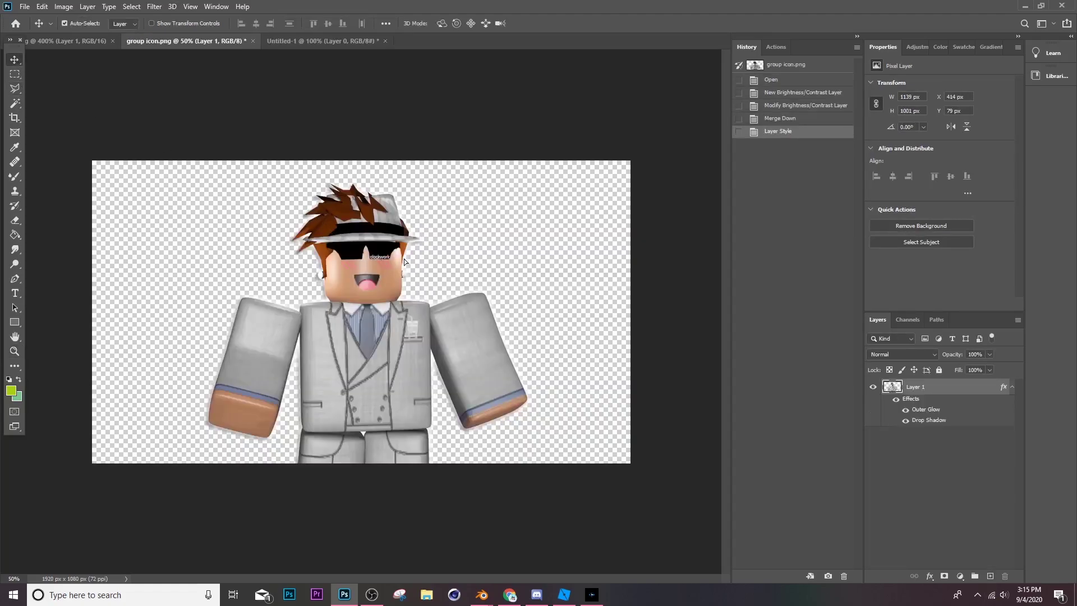
{"action": "left_click_drag", "start_coordinate": [404, 261], "coordinate": [388, 303]}
{"action": "key", "text": "ctrl+t"}
{"action": "left_click_drag", "start_coordinate": [400, 175], "coordinate": [381, 286]}
{"action": "left_click_drag", "start_coordinate": [684, 130], "coordinate": [341, 400]}
{"action": "left_click_drag", "start_coordinate": [191, 489], "coordinate": [362, 288]}
{"action": "key", "text": "Return"}
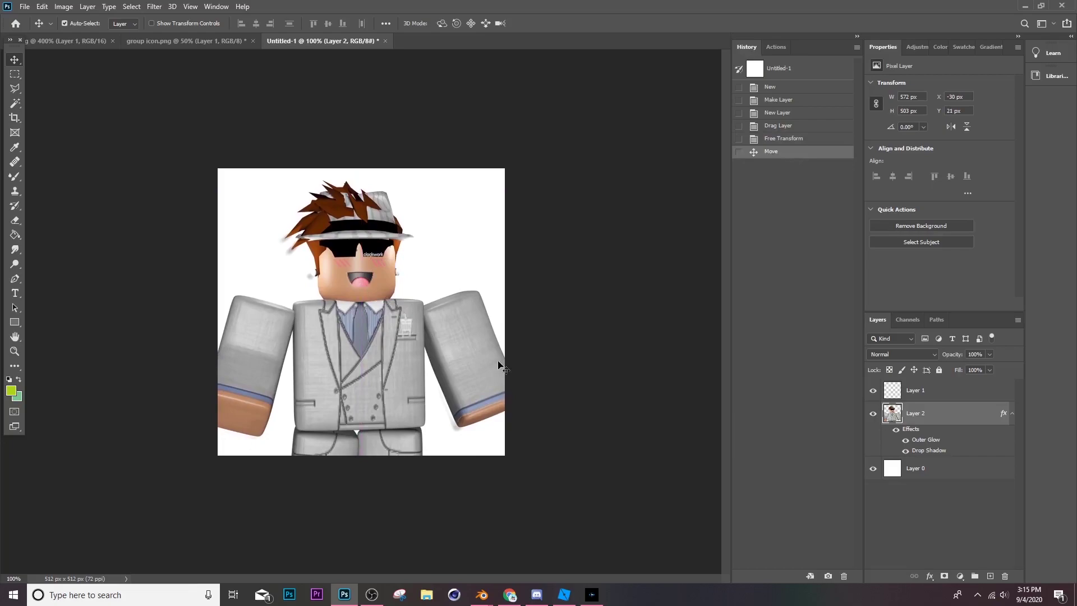
Stretch the character slightly wider, to about 580 px
{"action": "key", "text": "ctrl+t"}
{"action": "left_click_drag", "start_coordinate": [530, 324], "coordinate": [535, 323]}
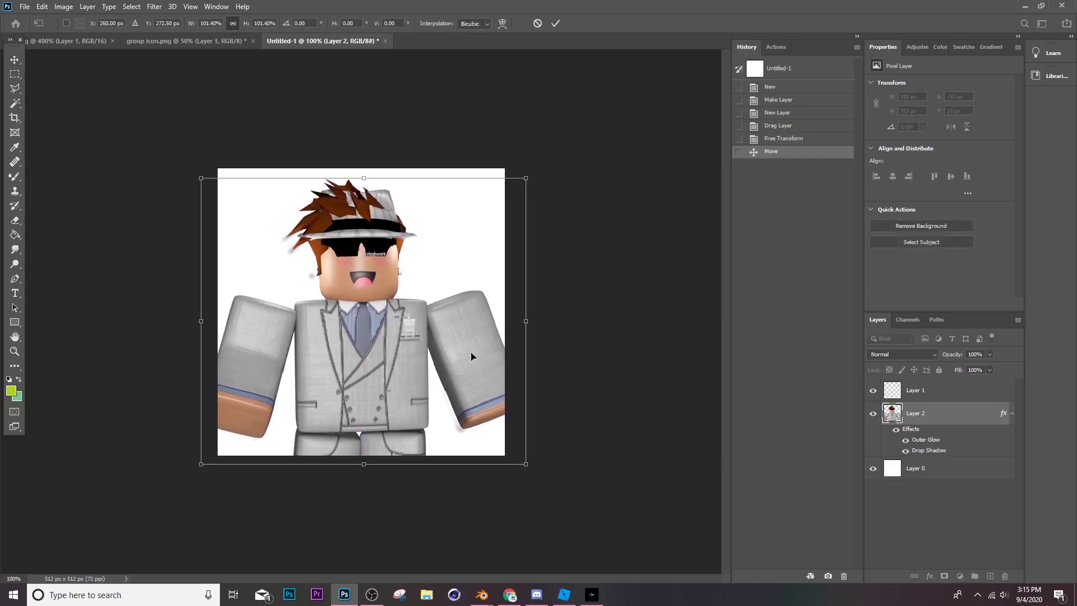
{"action": "key", "text": "Return"}
{"action": "left_click", "coordinate": [918, 470]}
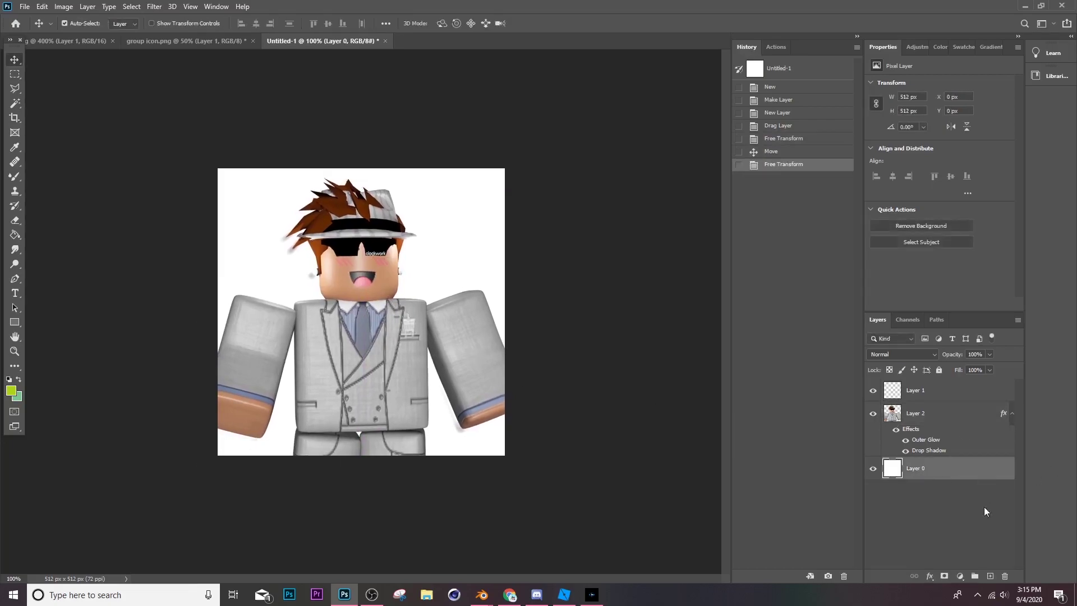
Give Layer 0 a Gradient Overlay using the Blues > Blue_13 light blue preset
{"action": "double_click", "coordinate": [964, 475]}
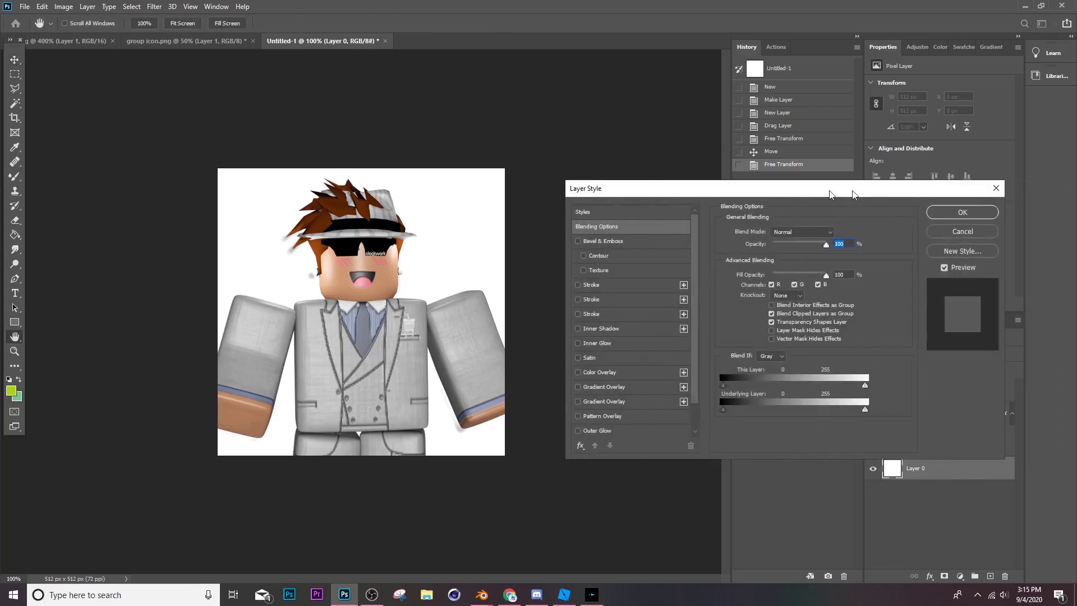
{"action": "left_click_drag", "start_coordinate": [511, 149], "coordinate": [675, 206]}
{"action": "left_click", "coordinate": [470, 405]}
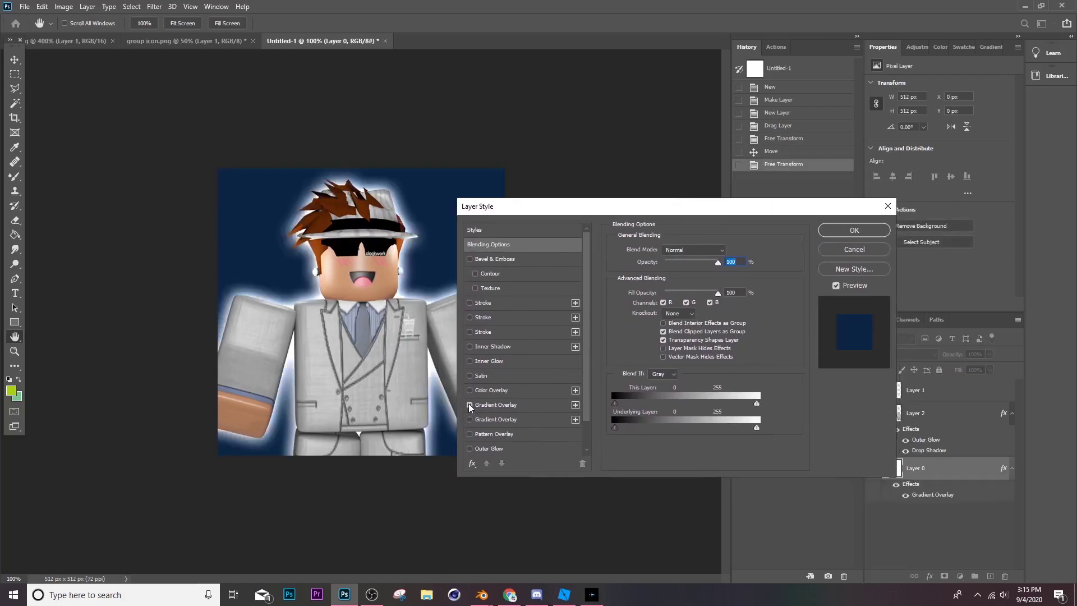
{"action": "left_click", "coordinate": [513, 405]}
{"action": "left_click", "coordinate": [674, 275]}
{"action": "left_click", "coordinate": [854, 384]}
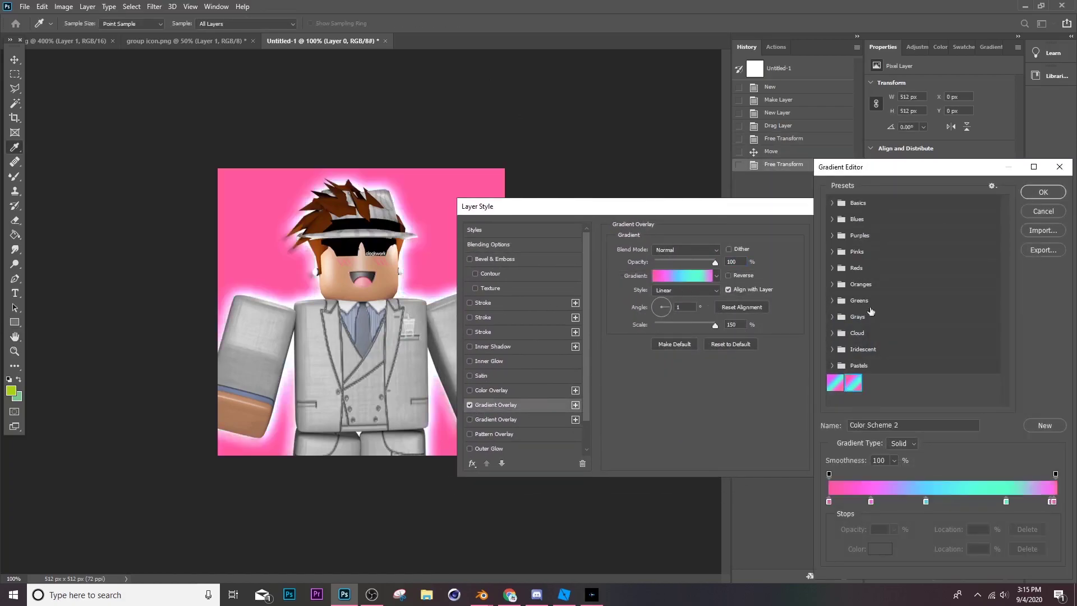
{"action": "left_click", "coordinate": [833, 219]}
{"action": "left_click", "coordinate": [910, 260]}
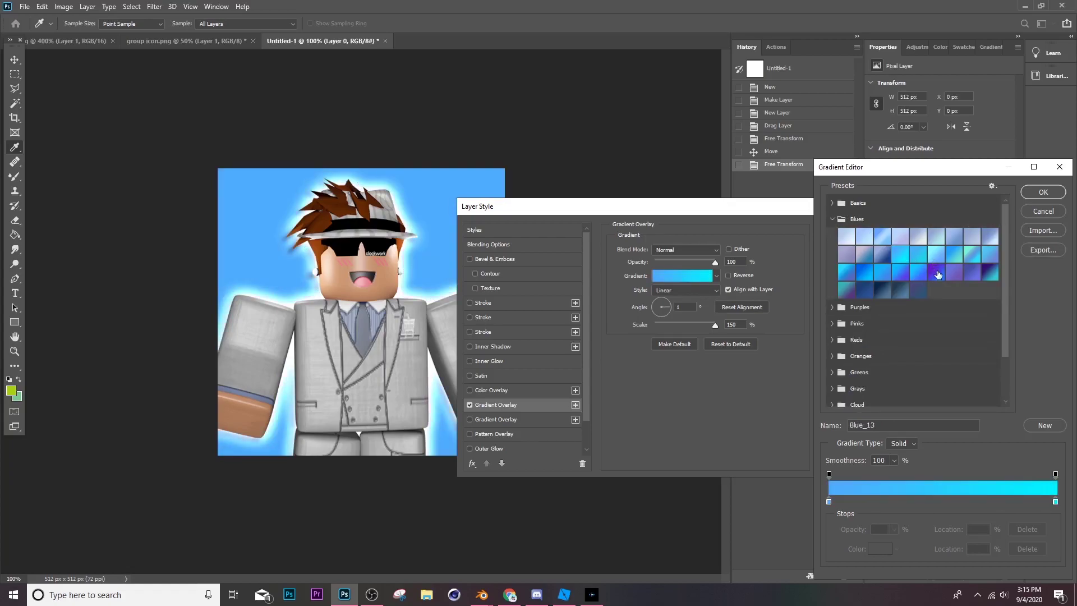
{"action": "left_click", "coordinate": [937, 273]}
{"action": "left_click", "coordinate": [906, 256]}
{"action": "left_click", "coordinate": [1030, 192]}
{"action": "left_click", "coordinate": [854, 230]}
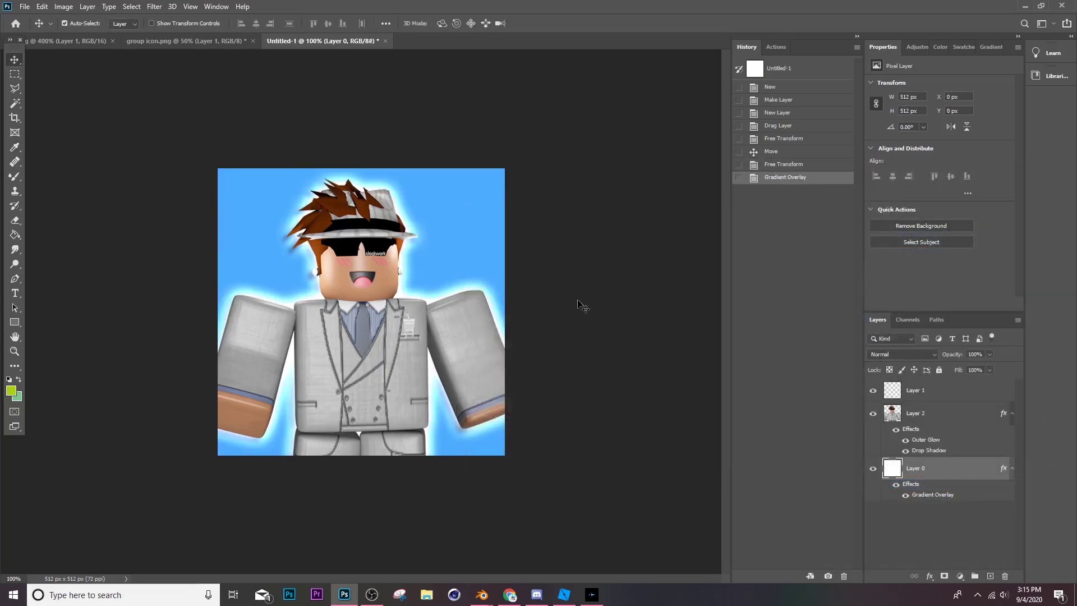
Reposition the background gradient so the cyan end sits toward the upper right
{"action": "double_click", "coordinate": [946, 496]}
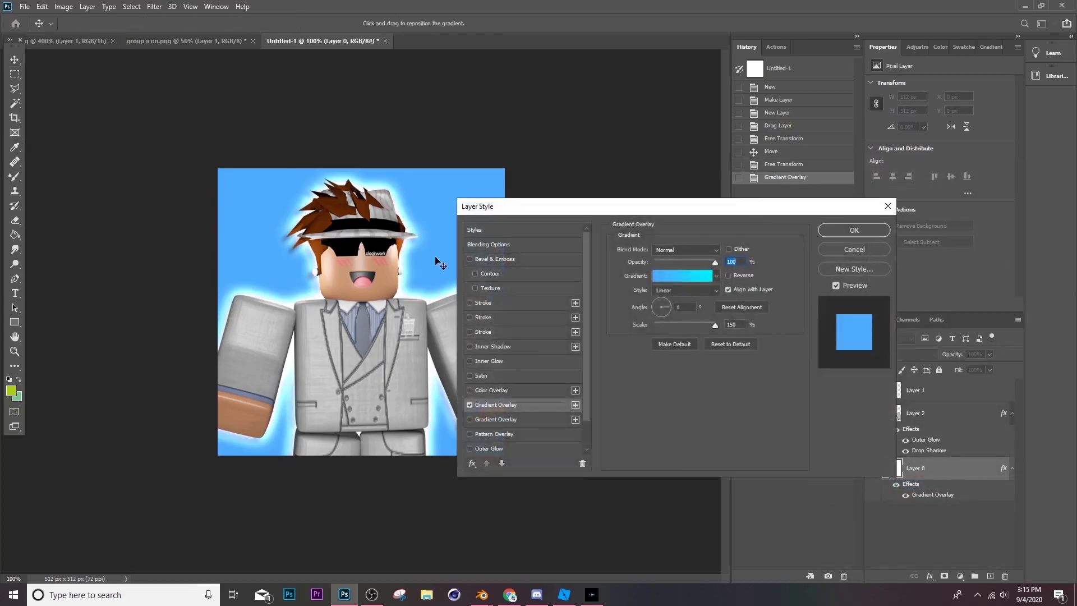
{"action": "left_click_drag", "start_coordinate": [161, 276], "coordinate": [279, 252]}
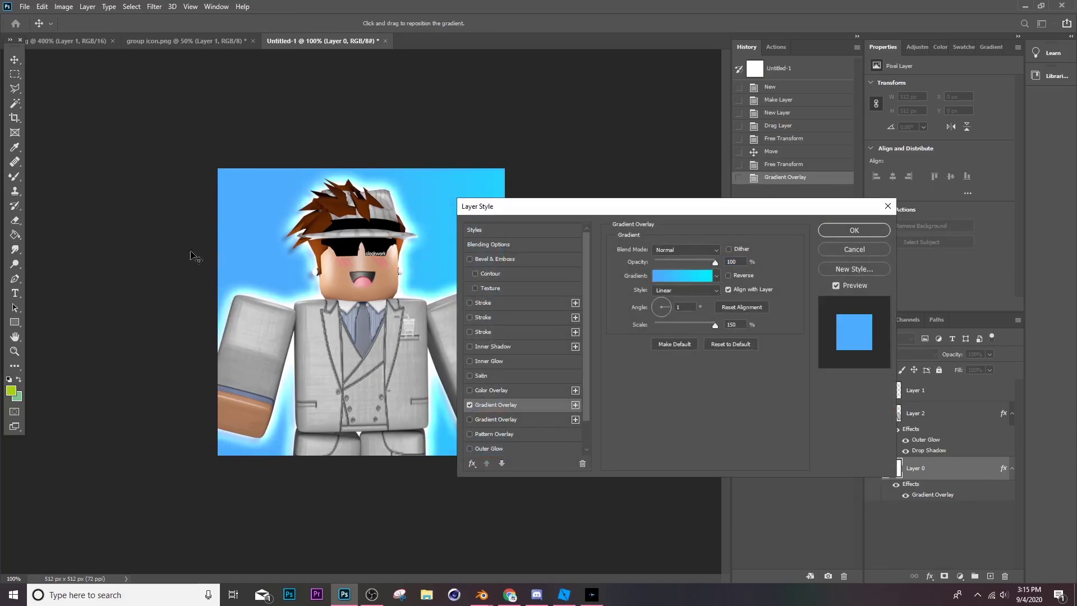
{"action": "left_click_drag", "start_coordinate": [194, 257], "coordinate": [253, 268]}
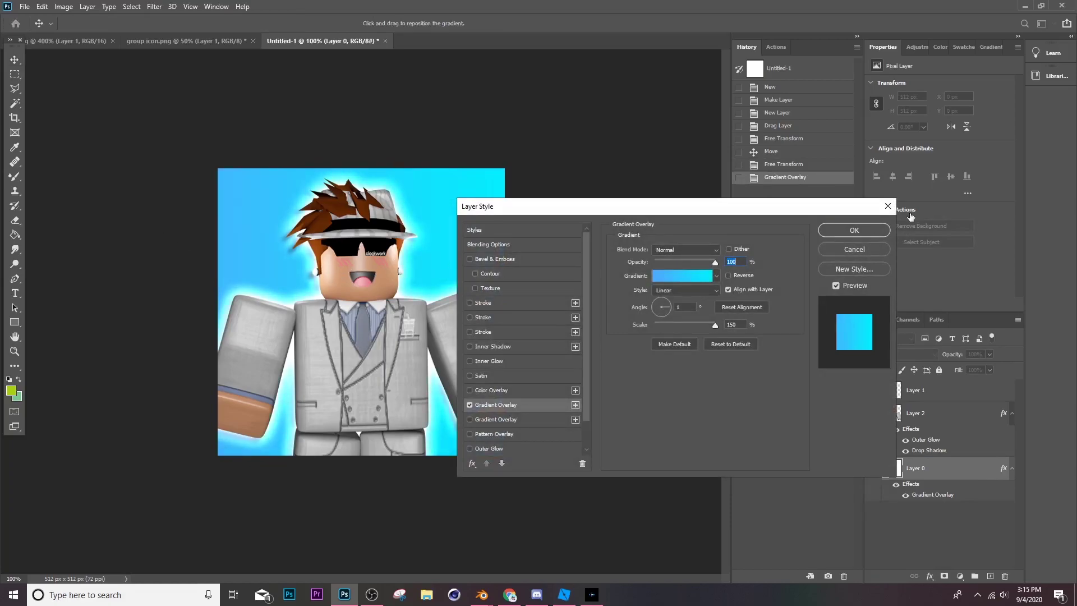
{"action": "left_click", "coordinate": [836, 231]}
Change Layer 2's Outer Glow to a black colour with Overlay blending
{"action": "double_click", "coordinate": [929, 451]}
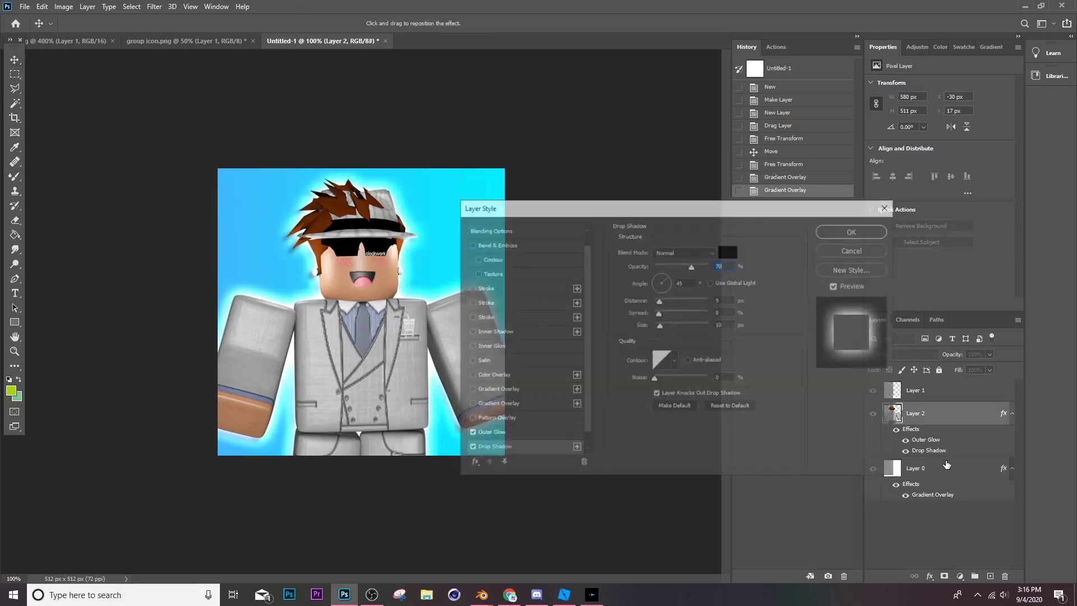
{"action": "left_click", "coordinate": [474, 434]}
{"action": "left_click", "coordinate": [475, 435]}
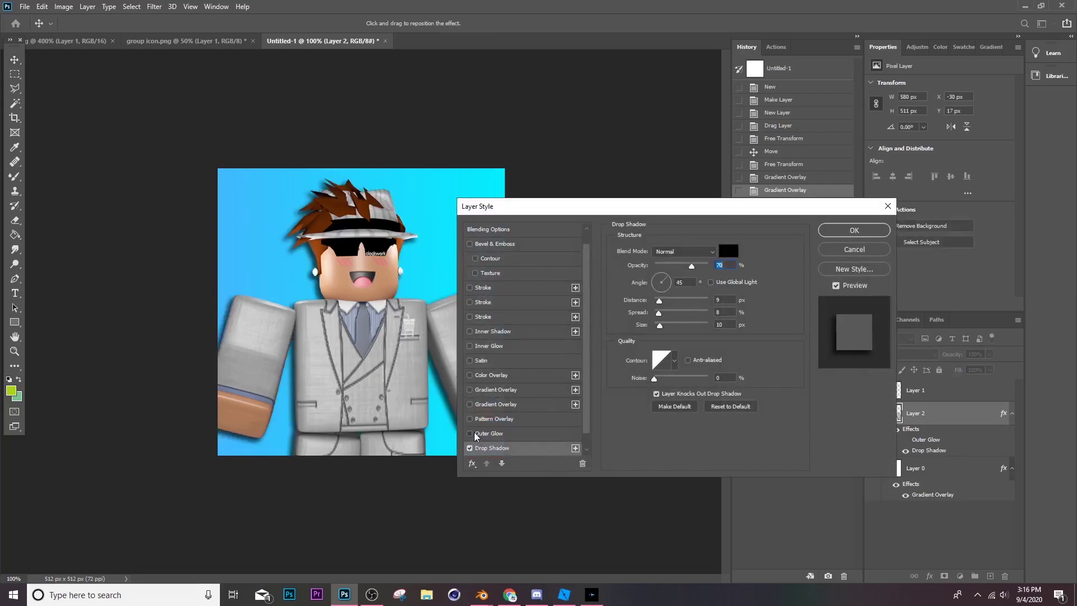
{"action": "left_click", "coordinate": [474, 434]}
{"action": "left_click", "coordinate": [474, 435]}
{"action": "left_click", "coordinate": [501, 434]}
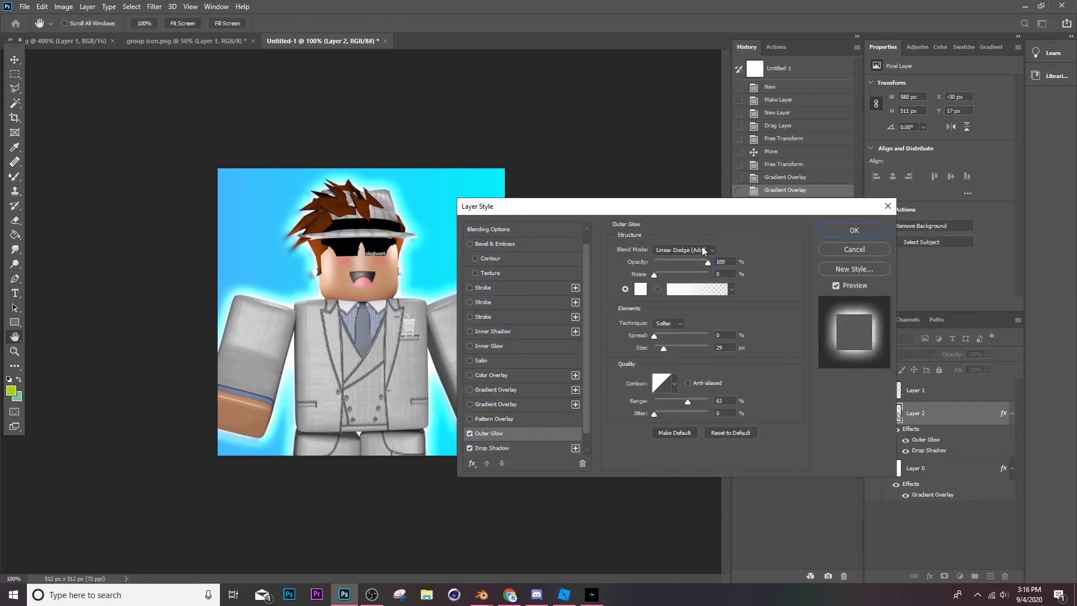
{"action": "left_click", "coordinate": [638, 289]}
{"action": "left_click", "coordinate": [922, 474]}
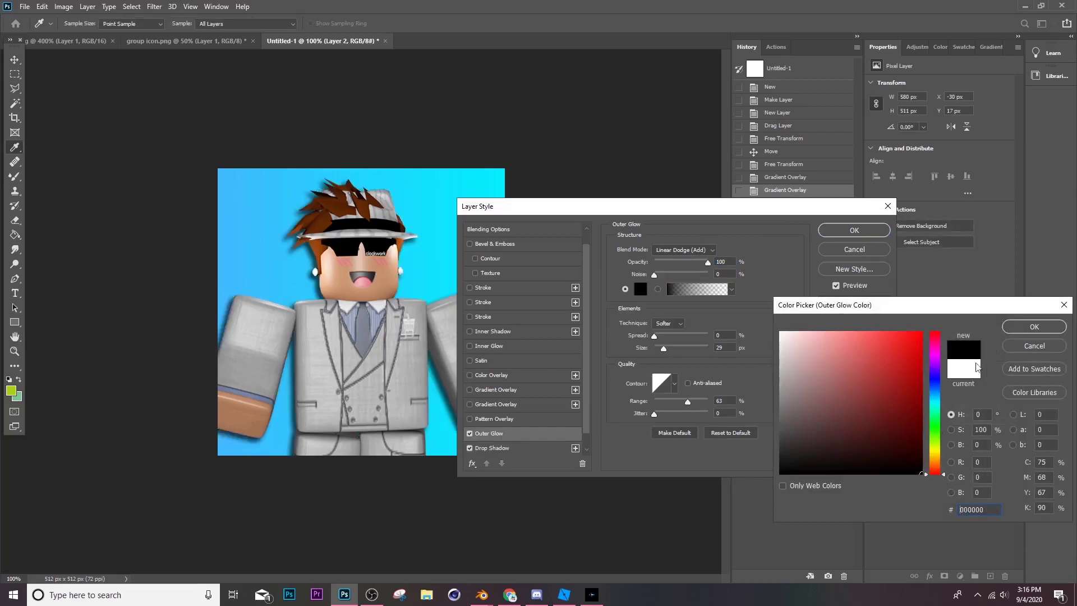
{"action": "left_click", "coordinate": [1040, 329]}
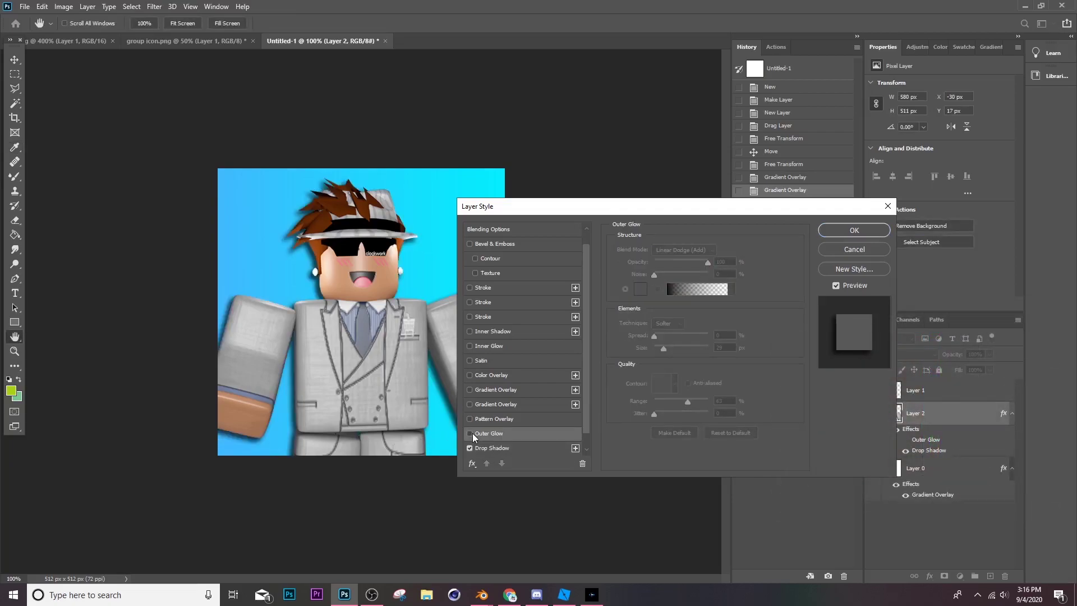
{"action": "left_click", "coordinate": [683, 249]}
{"action": "left_click", "coordinate": [677, 260]}
{"action": "left_click", "coordinate": [683, 250]}
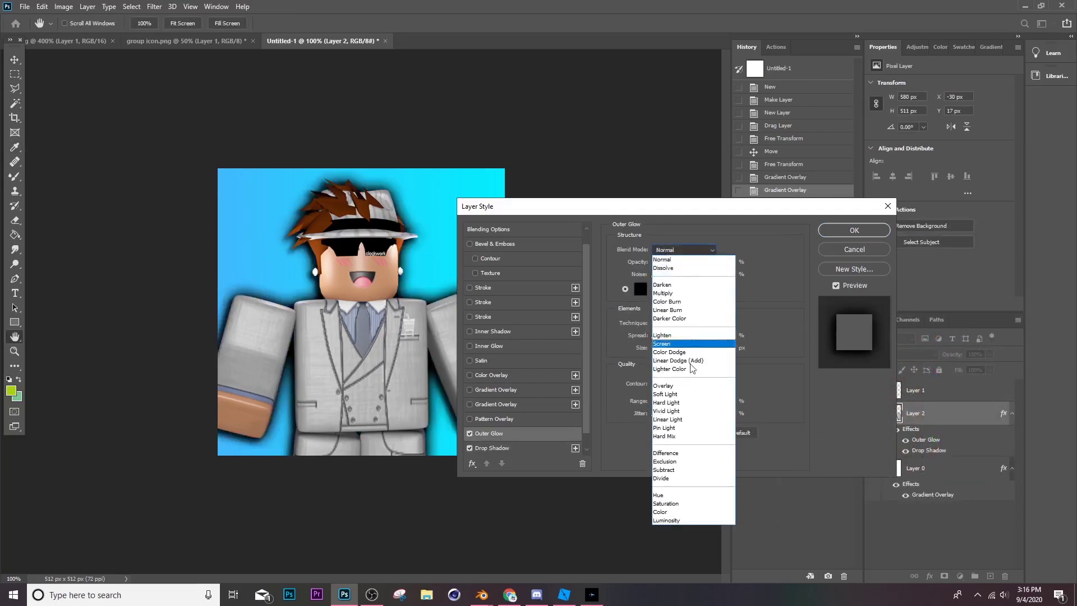
{"action": "left_click", "coordinate": [677, 396]}
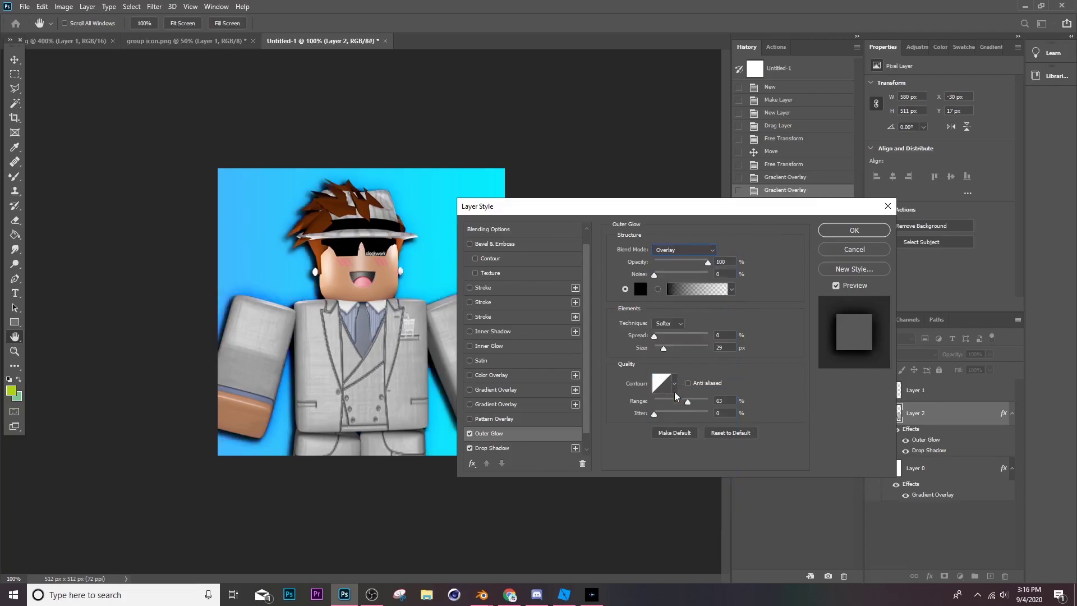
{"action": "left_click", "coordinate": [471, 432]}
{"action": "left_click", "coordinate": [470, 432]}
Set the character's Drop Shadow to colour 000000 at 6 px distance and apply
{"action": "left_click", "coordinate": [494, 448]}
{"action": "left_click", "coordinate": [729, 251]}
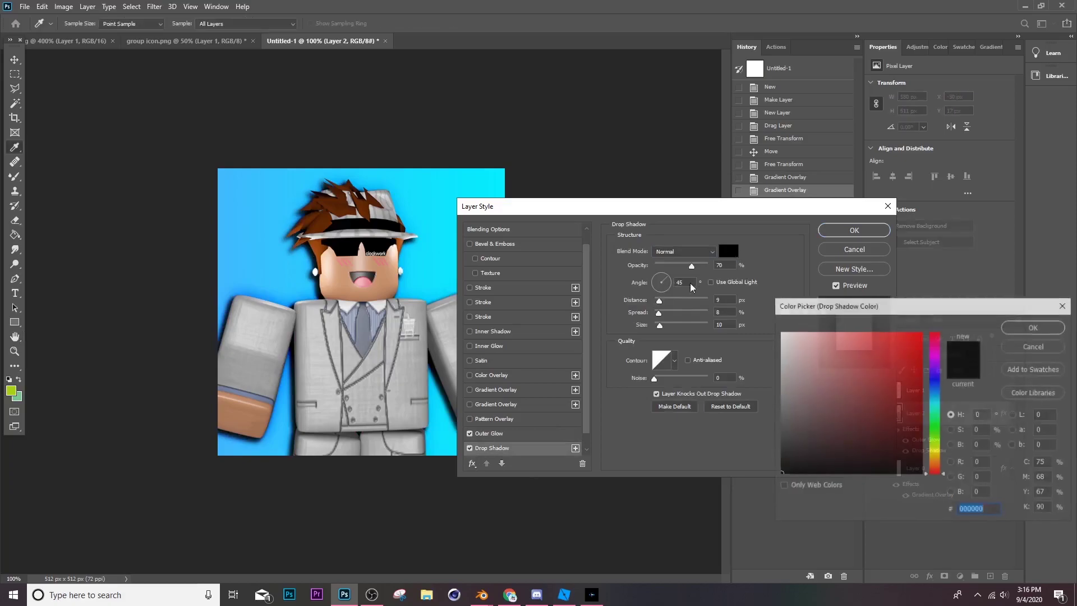
{"action": "left_click", "coordinate": [780, 331]}
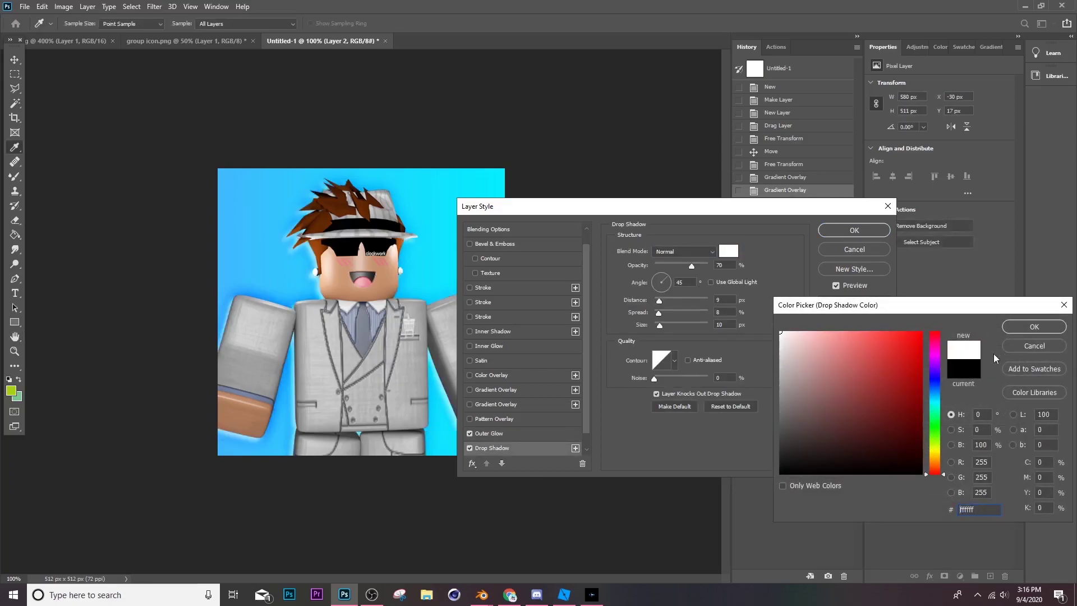
{"action": "type", "text": "000000"}
{"action": "left_click", "coordinate": [1031, 327]}
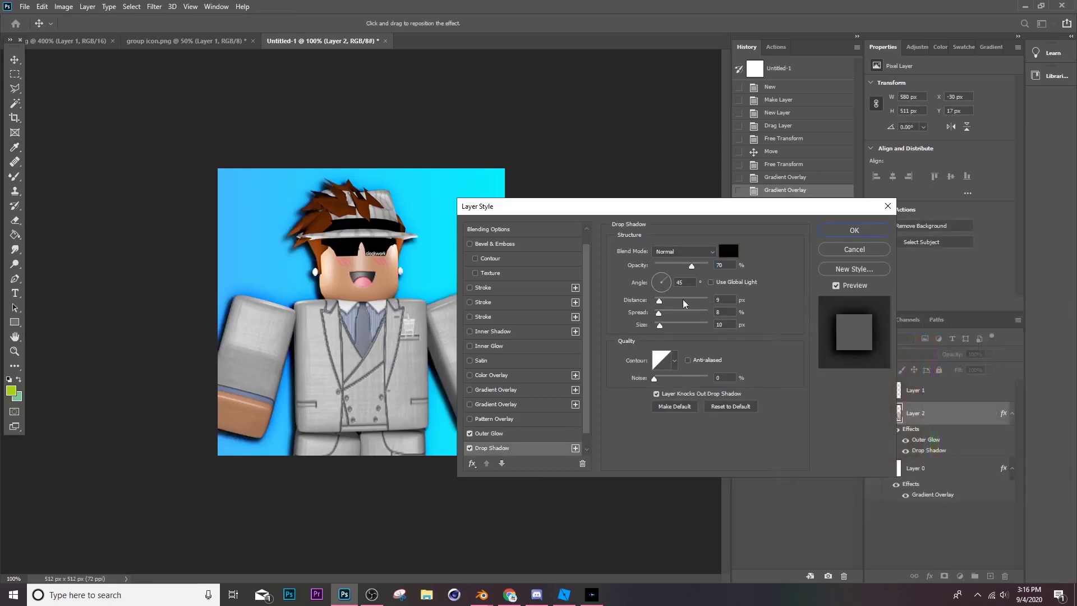
{"action": "left_click_drag", "start_coordinate": [659, 303], "coordinate": [658, 303]}
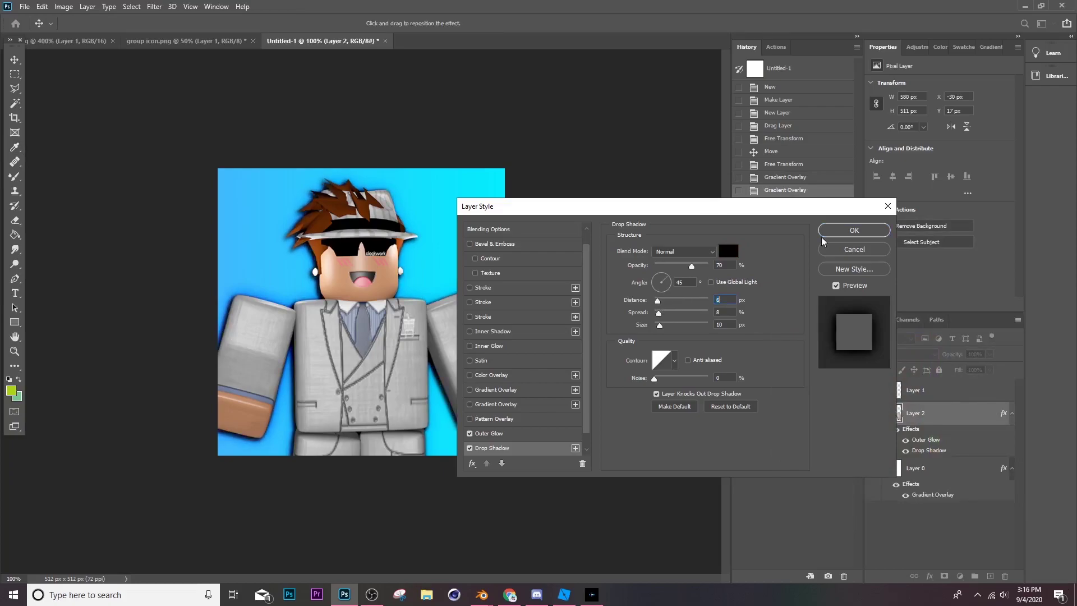
{"action": "left_click", "coordinate": [843, 232]}
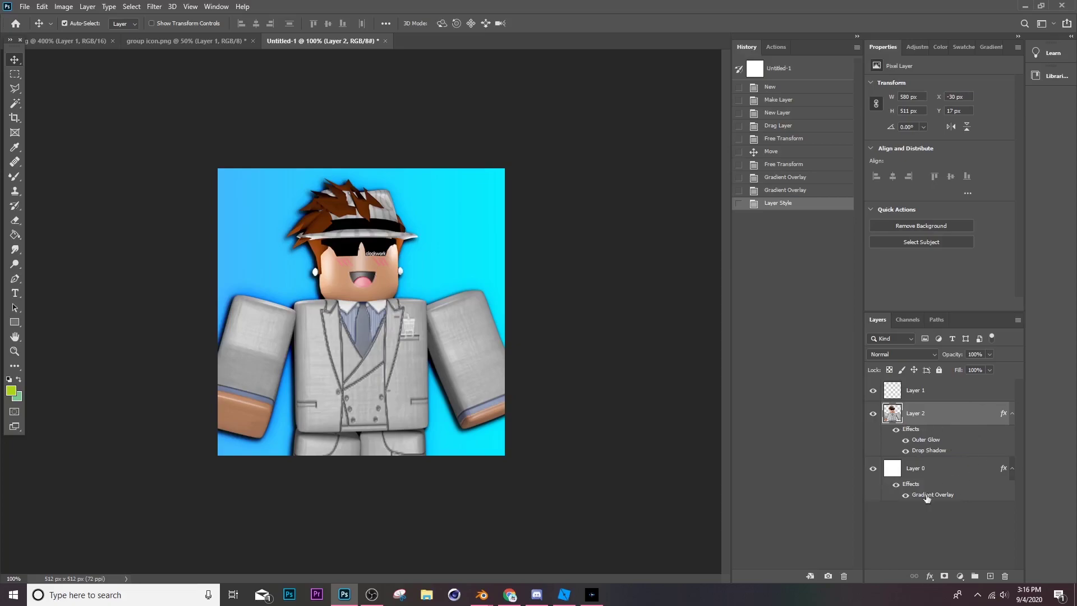
Add a Brightness/Contrast adjustment at brightness 36 and merge it down into Layer 2
{"action": "left_click", "coordinate": [960, 577]}
{"action": "left_click", "coordinate": [979, 413]}
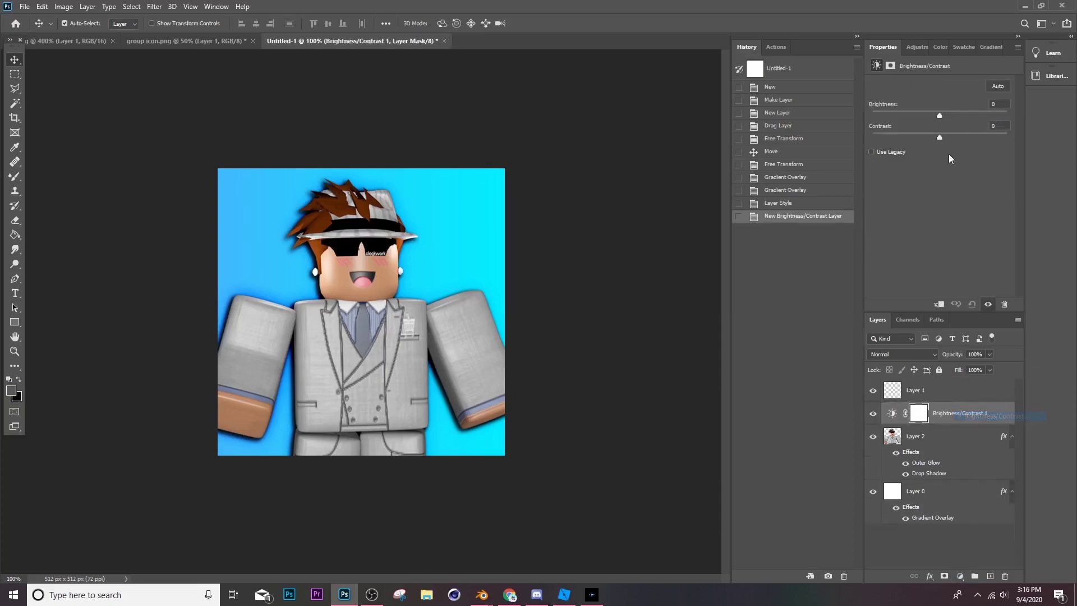
{"action": "left_click_drag", "start_coordinate": [950, 116], "coordinate": [956, 113]}
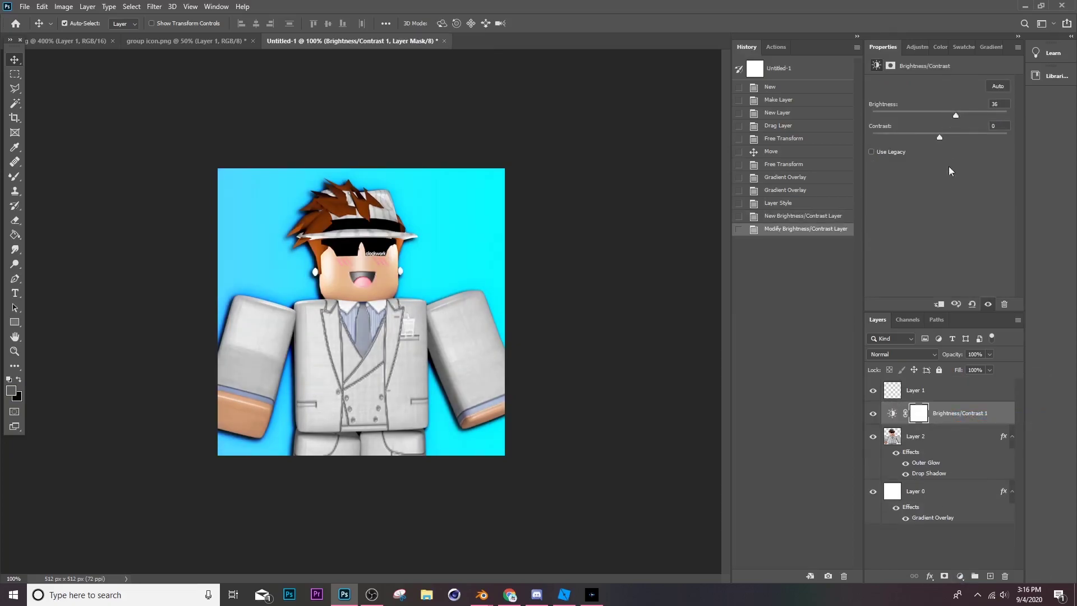
{"action": "right_click", "coordinate": [960, 410]}
{"action": "left_click", "coordinate": [881, 440]}
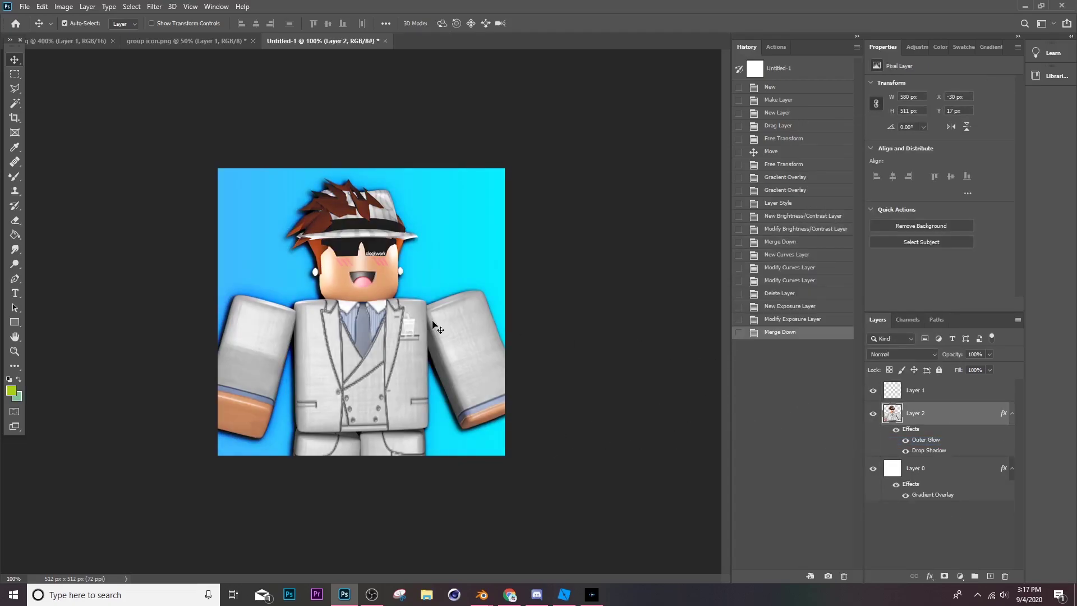
Bring image0_24.png from the Ovelay folder into Untitled-1 and enlarge it over the right side
{"action": "key", "text": "ctrl+o"}
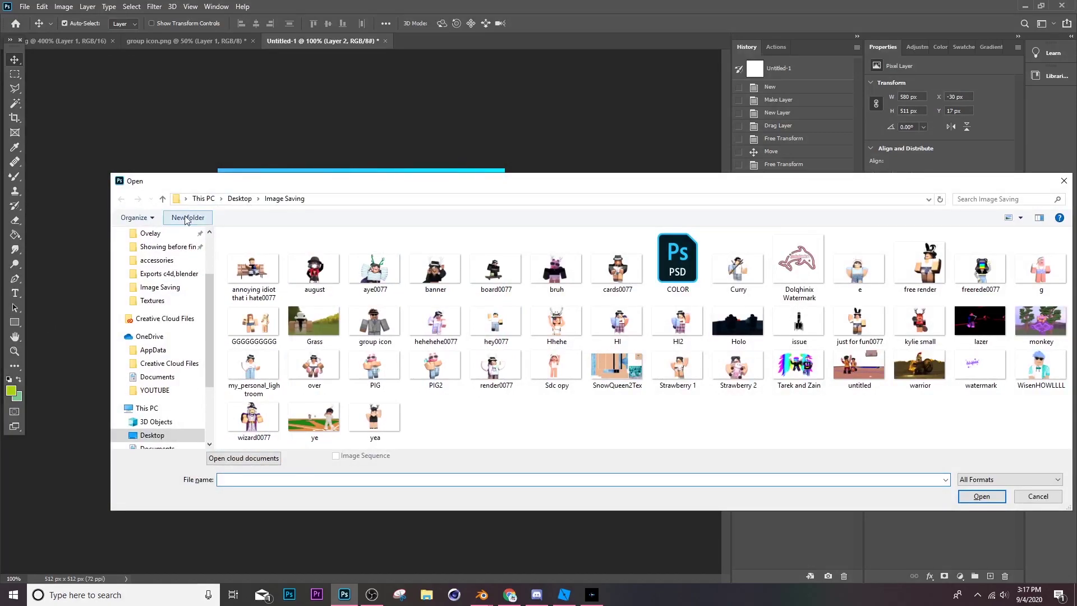
{"action": "left_click", "coordinate": [150, 233]}
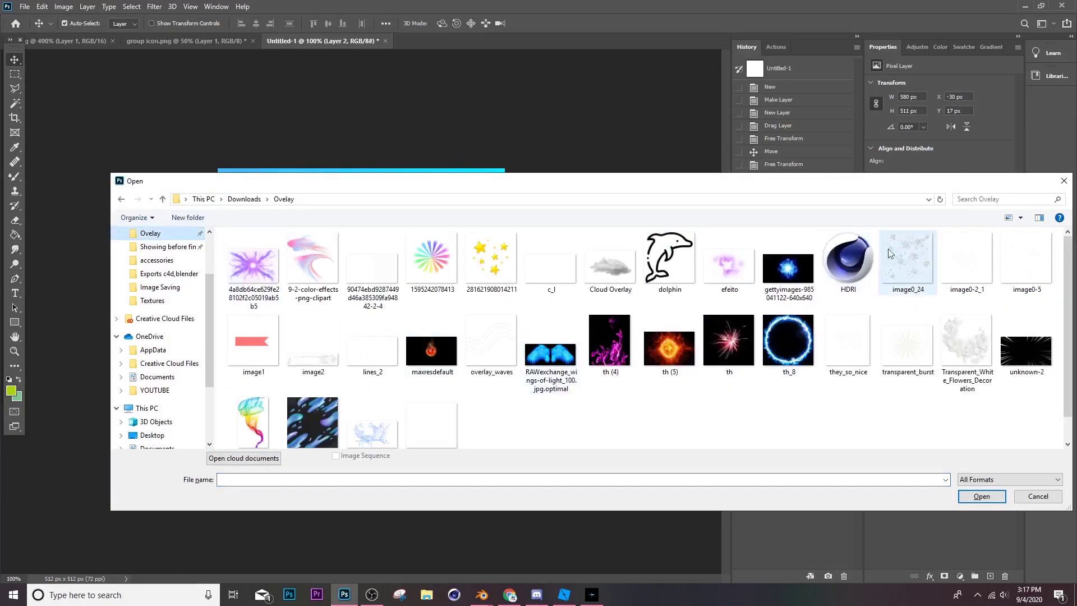
{"action": "double_click", "coordinate": [924, 254]}
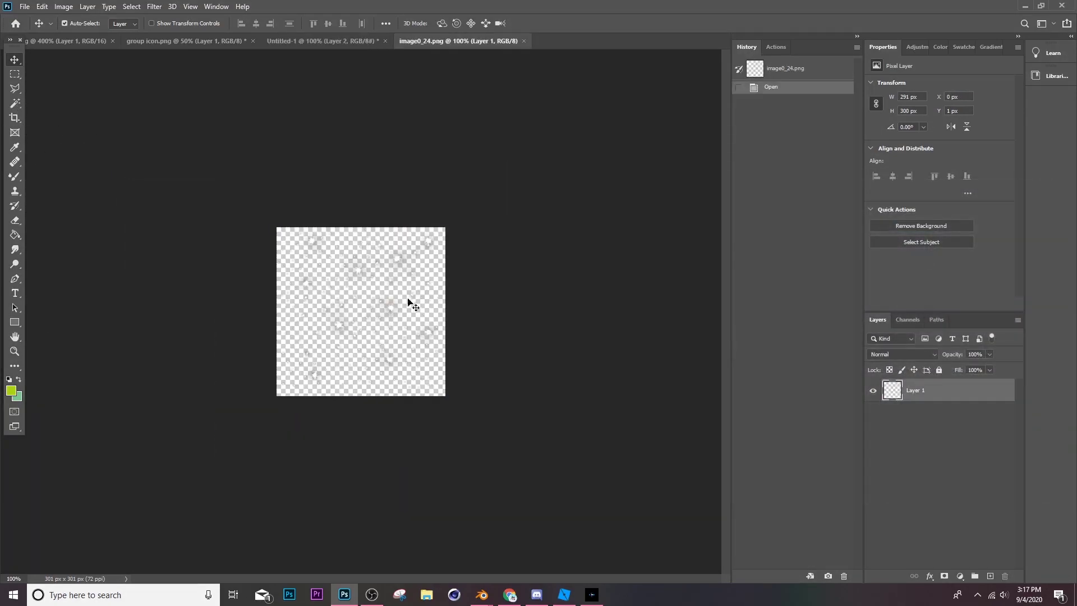
{"action": "left_click_drag", "start_coordinate": [408, 301], "coordinate": [374, 341]}
{"action": "key", "text": "ctrl+t"}
{"action": "left_click_drag", "start_coordinate": [434, 289], "coordinate": [492, 229]}
{"action": "left_click_drag", "start_coordinate": [367, 330], "coordinate": [436, 313]}
{"action": "key", "text": "Return"}
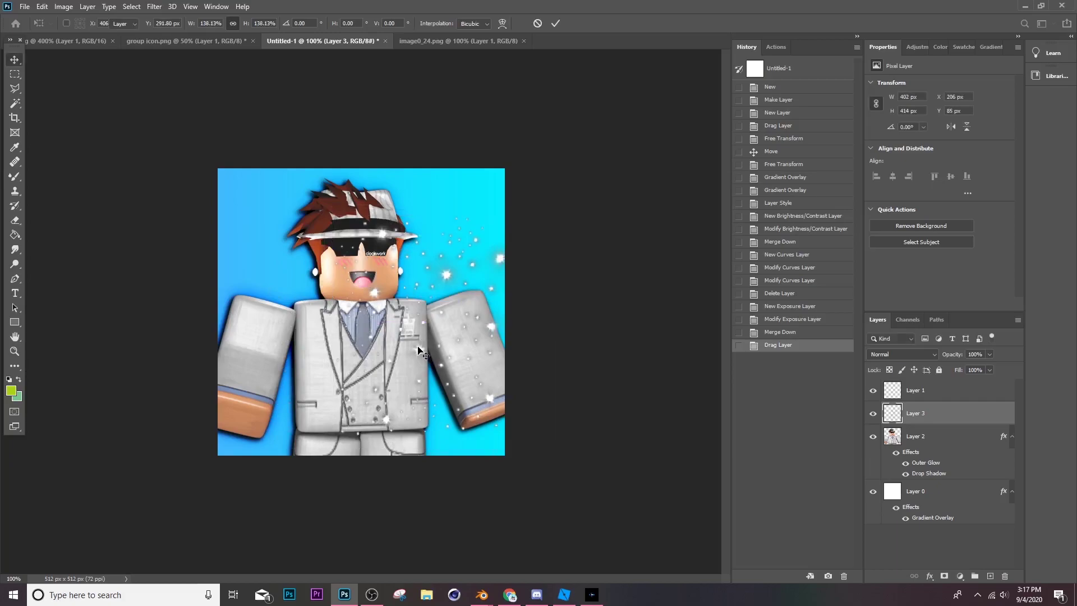
Set the sparkles to Linear Dodge (Add), then duplicate them and shift the copy left
{"action": "left_click", "coordinate": [916, 357]}
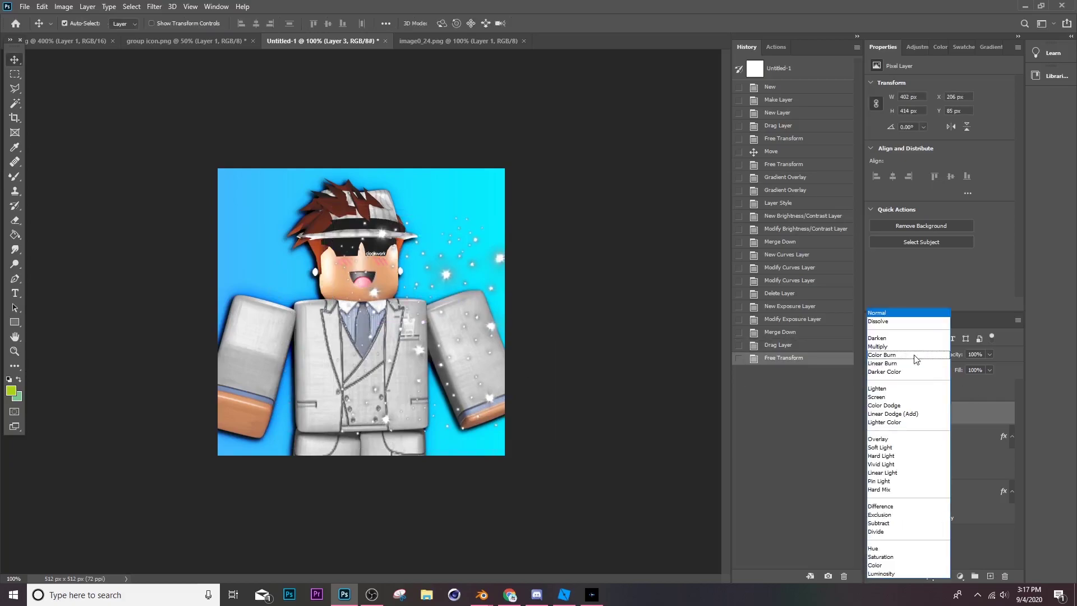
{"action": "left_click", "coordinate": [889, 413]}
{"action": "key", "text": "ctrl+t"}
{"action": "left_click_drag", "start_coordinate": [454, 269], "coordinate": [191, 228]}
{"action": "key", "text": "Return"}
{"action": "key", "text": "ctrl+j"}
{"action": "key", "text": "ctrl+t"}
{"action": "key", "text": "Return"}
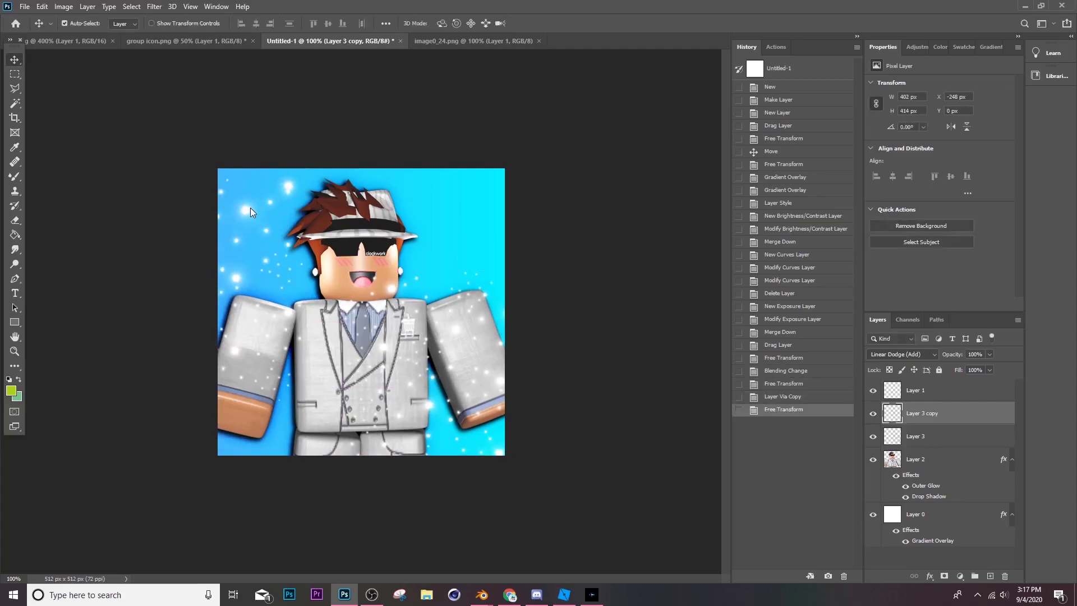
{"action": "mouse_move", "coordinate": [251, 207]}
{"action": "left_mouse_down"}
{"action": "mouse_move", "coordinate": [272, 214]}
{"action": "mouse_move", "coordinate": [274, 237]}
{"action": "left_mouse_up"}
With a softer eraser, erase Layer 3 copy's sparkles over the left side, torso and right arm
{"action": "key", "text": "e"}
{"action": "left_click", "coordinate": [267, 238]}
{"action": "key", "text": "ctrl+z"}
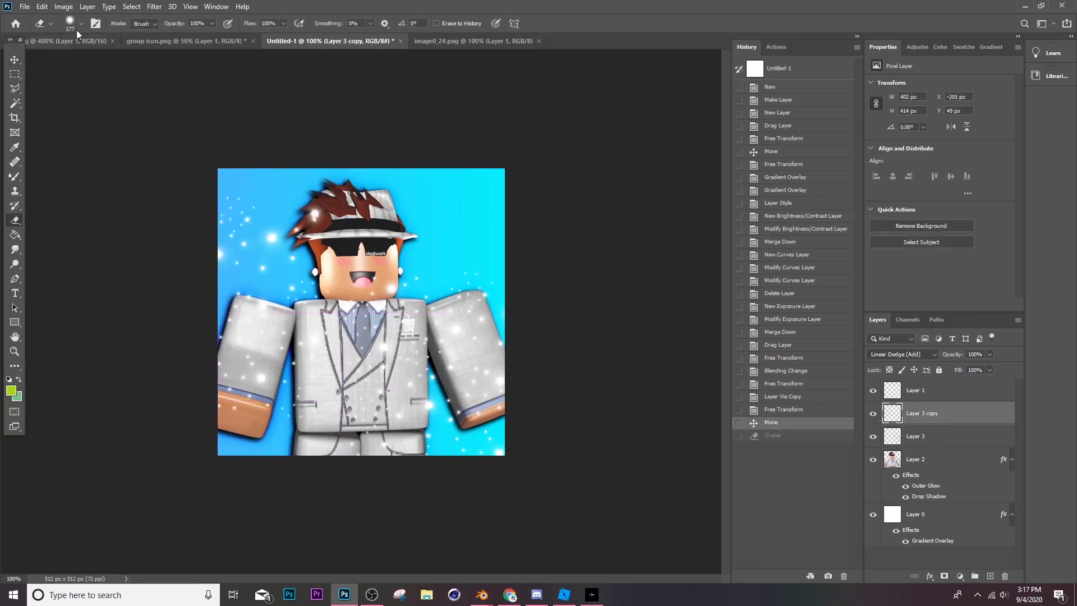
{"action": "left_click", "coordinate": [78, 24]}
{"action": "left_click_drag", "start_coordinate": [60, 79], "coordinate": [59, 80]}
{"action": "left_click", "coordinate": [325, 298]}
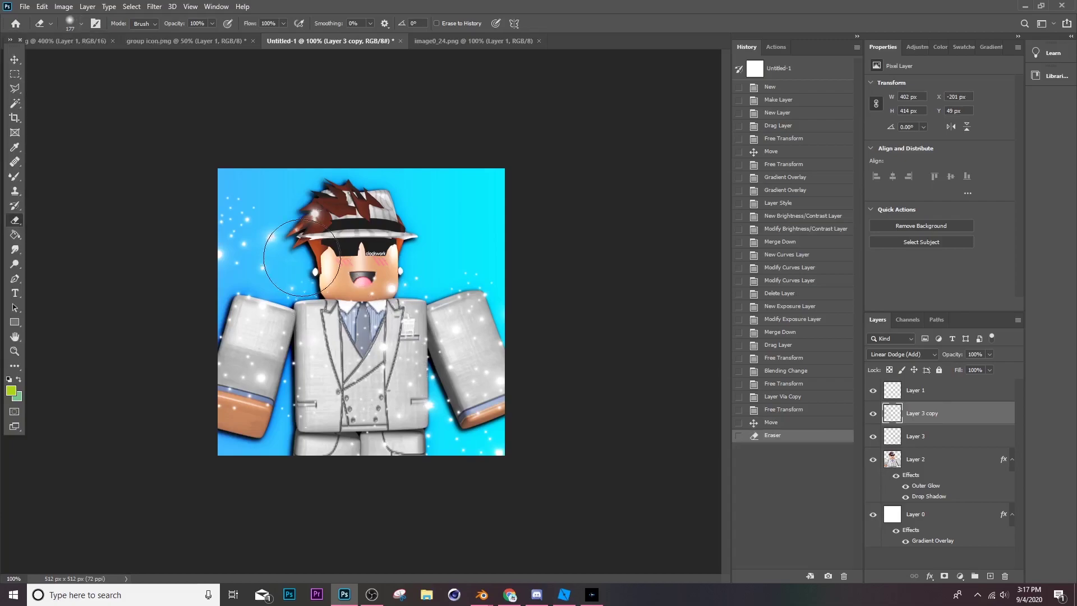
{"action": "left_click", "coordinate": [239, 245]}
{"action": "left_click", "coordinate": [313, 315]}
{"action": "left_click", "coordinate": [337, 391]}
{"action": "left_click", "coordinate": [454, 304]}
{"action": "left_click", "coordinate": [454, 366]}
{"action": "left_click", "coordinate": [425, 414]}
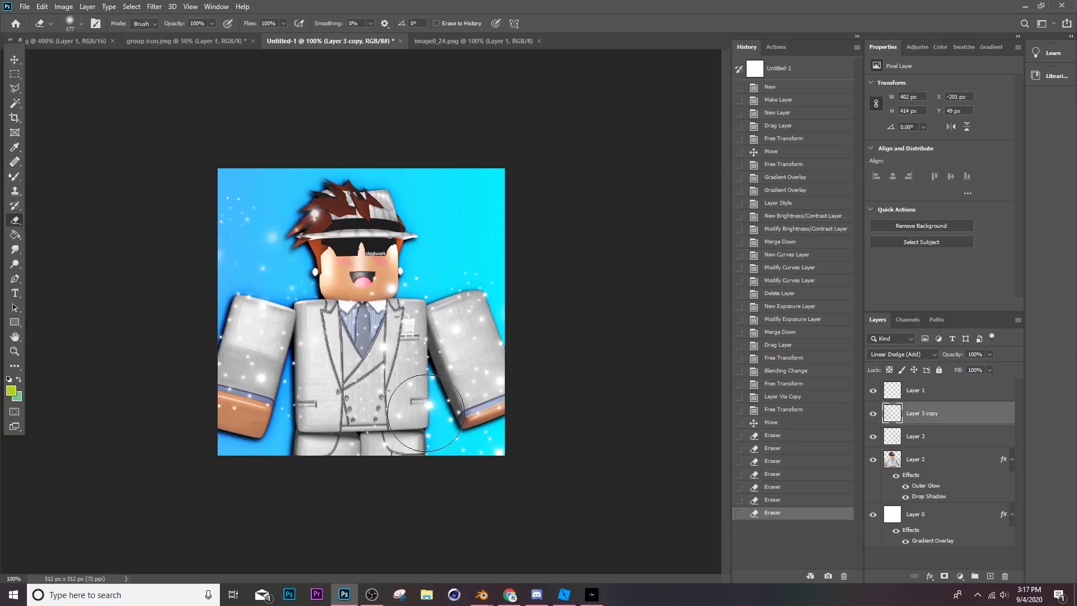
{"action": "left_click", "coordinate": [375, 326]}
{"action": "left_click", "coordinate": [387, 331]}
{"action": "left_click", "coordinate": [459, 335]}
Erase Layer 3's sparkles over the torso and right arm, touch up the left arm, then bring up Open
{"action": "left_click", "coordinate": [957, 442]}
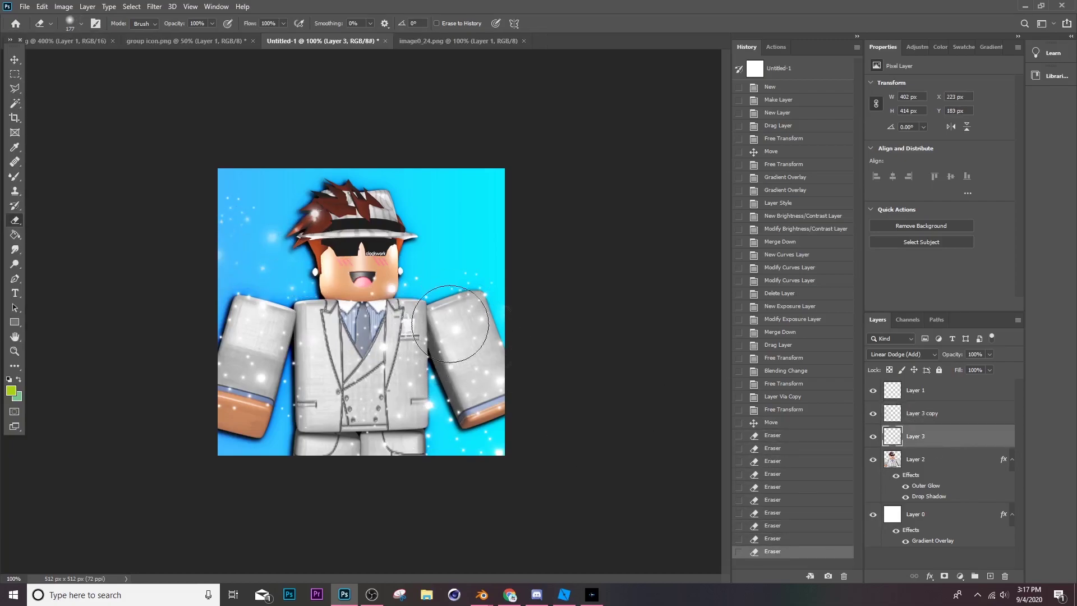
{"action": "left_click", "coordinate": [461, 322]}
{"action": "left_click", "coordinate": [440, 322]}
{"action": "left_click", "coordinate": [379, 355]}
{"action": "left_click", "coordinate": [426, 412]}
{"action": "left_click", "coordinate": [472, 475]}
{"action": "left_click", "coordinate": [479, 326]}
{"action": "left_click", "coordinate": [954, 414]}
{"action": "left_click", "coordinate": [262, 374]}
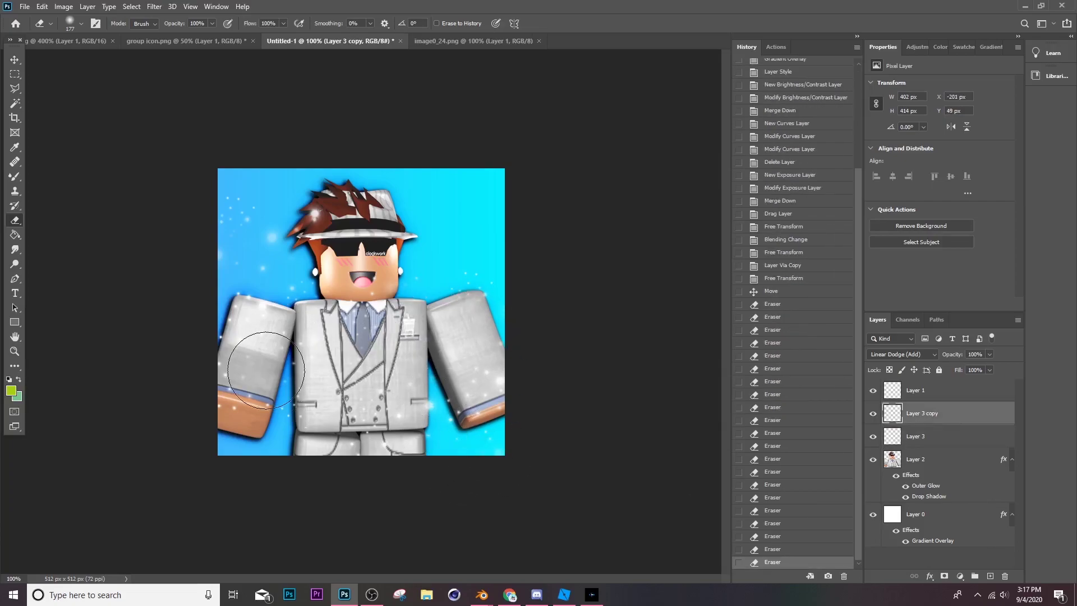
{"action": "key", "text": "ctrl+o"}
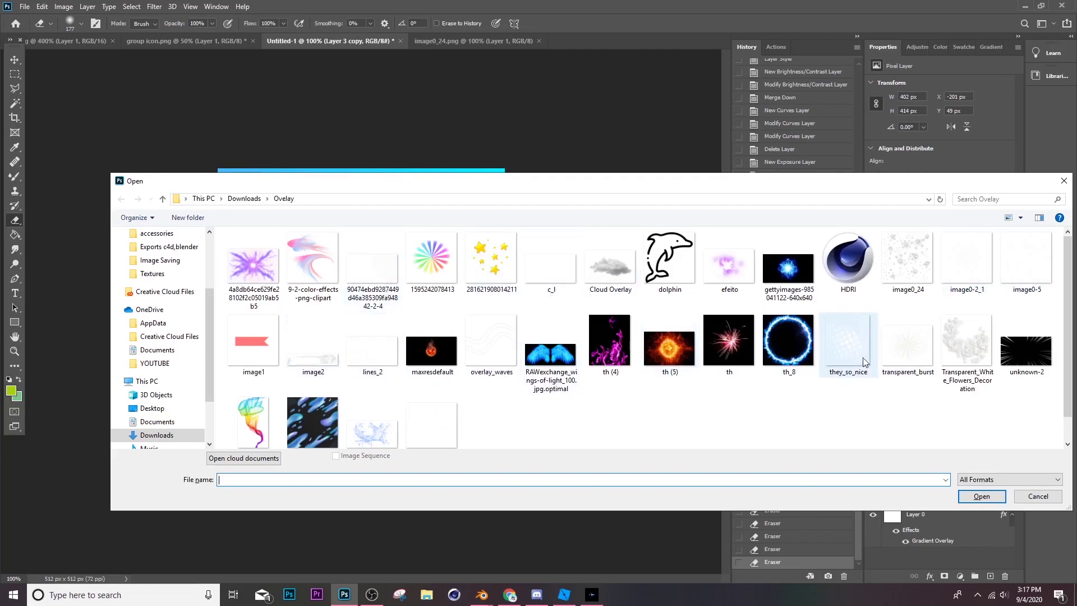
Bring the transparent_burst image into Untitled-1 and tint it white with a Color Overlay
{"action": "double_click", "coordinate": [908, 344]}
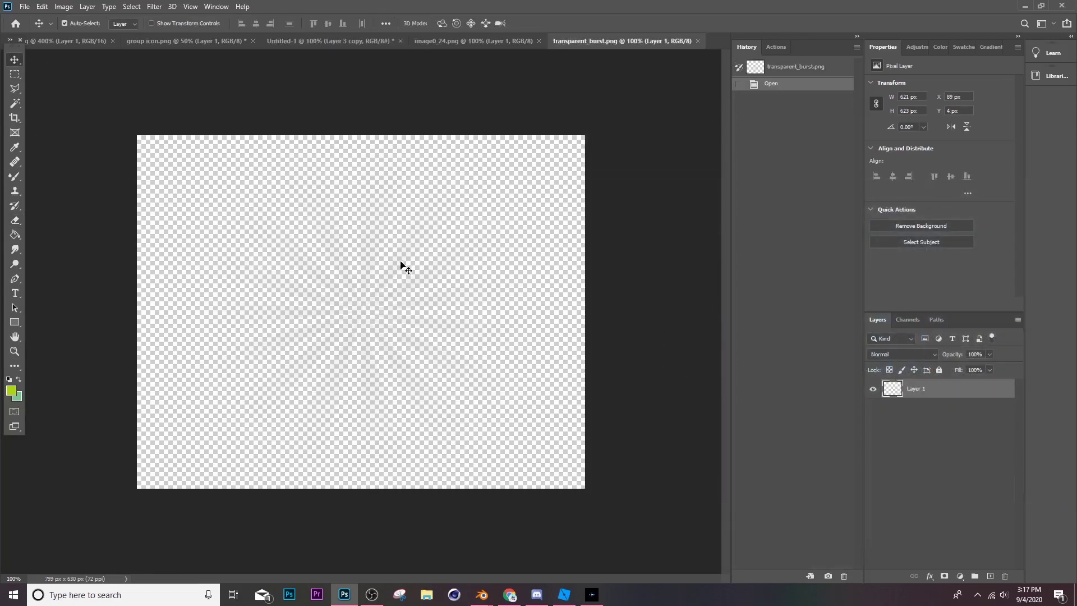
{"action": "left_click_drag", "start_coordinate": [404, 265], "coordinate": [360, 213]}
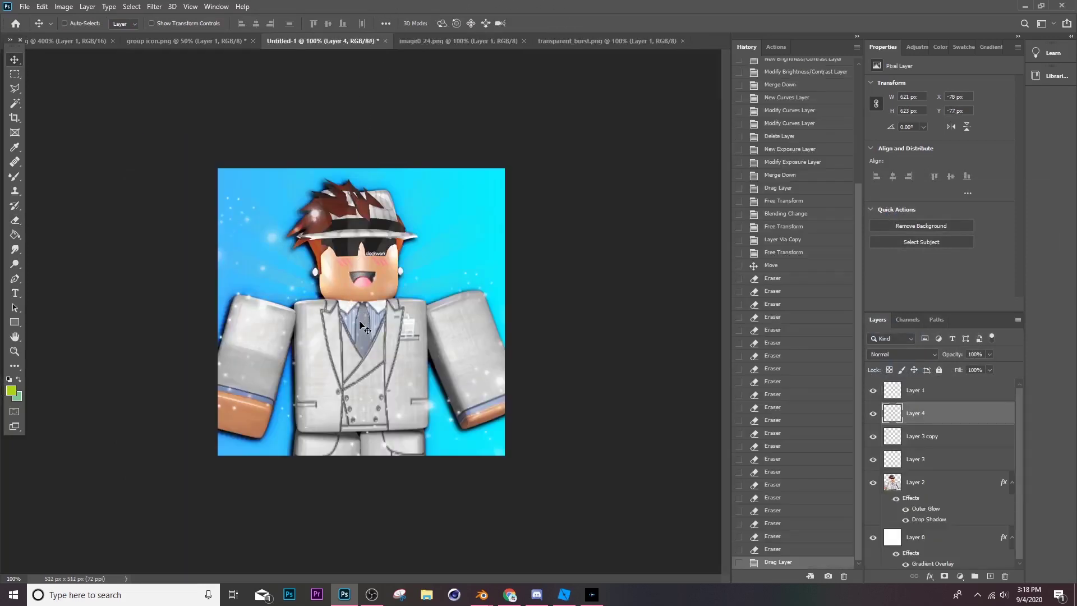
{"action": "key", "text": "ctrl+t"}
{"action": "key", "text": "Return"}
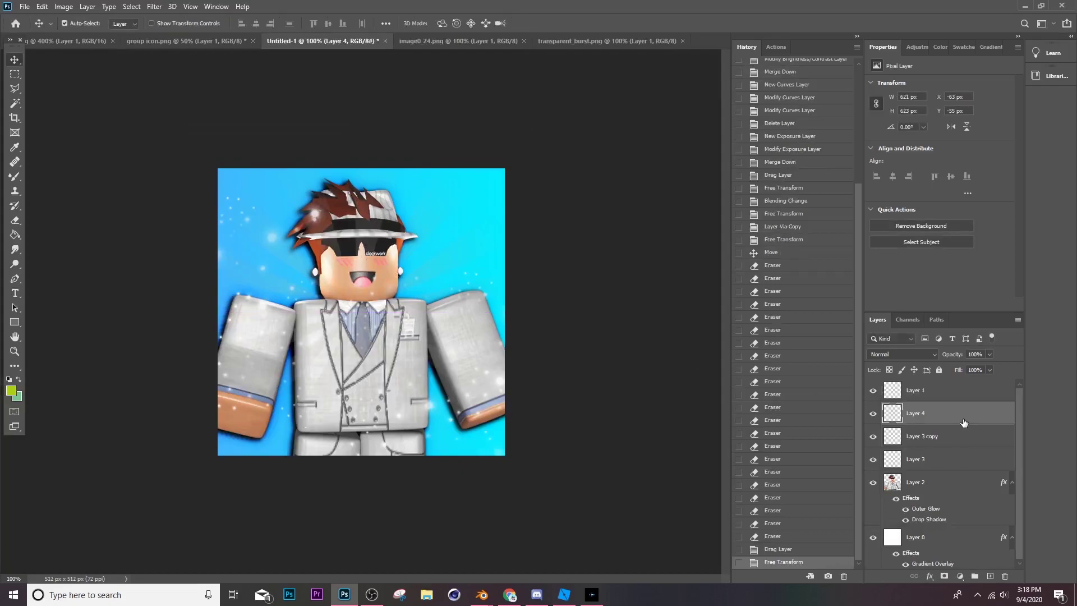
{"action": "double_click", "coordinate": [964, 420]}
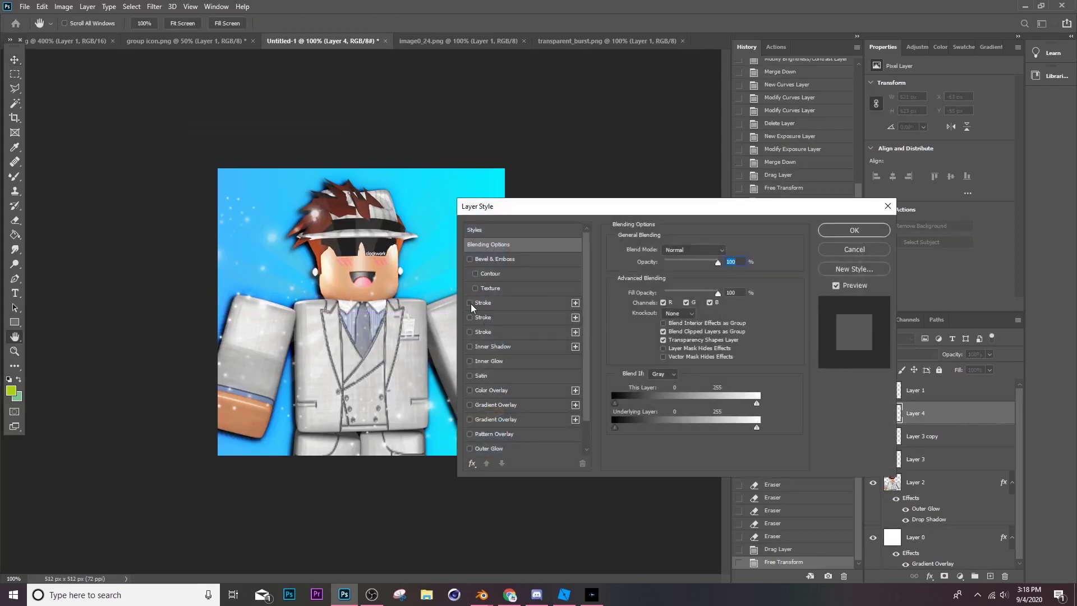
{"action": "left_click", "coordinate": [470, 303]}
{"action": "left_click", "coordinate": [470, 390]}
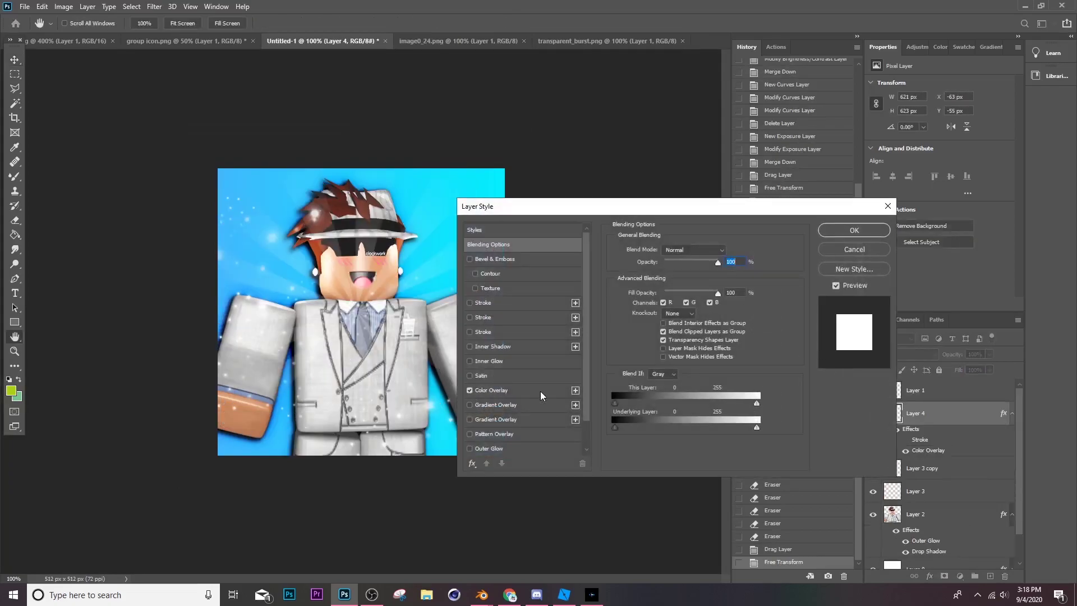
{"action": "left_click", "coordinate": [543, 391]}
{"action": "left_click", "coordinate": [854, 231]}
Duplicate, group and merge the burst, move it below the character, then bring up Open
{"action": "key", "text": "ctrl+j"}
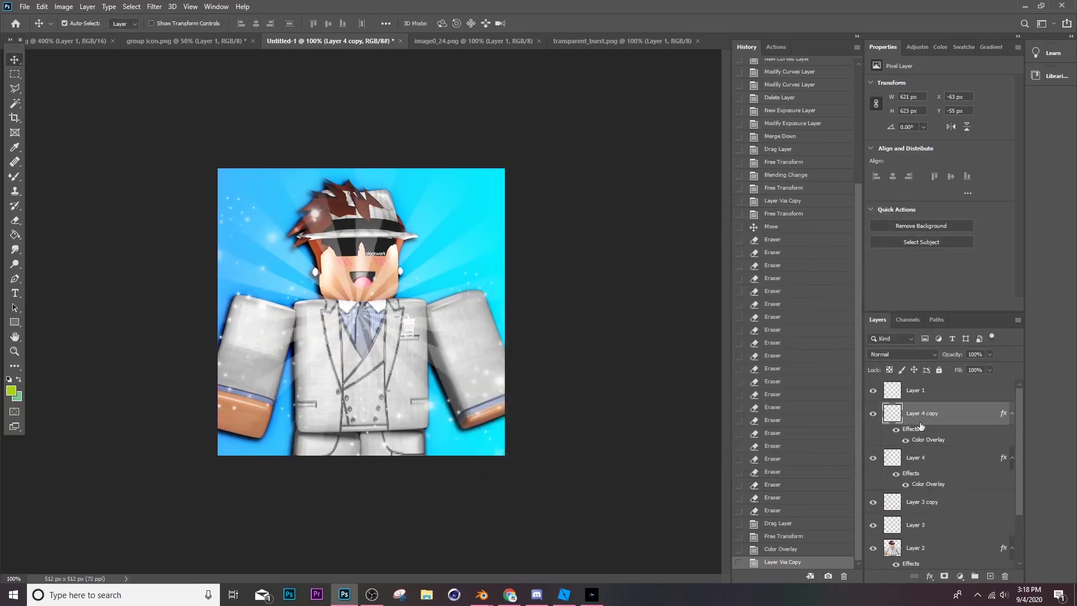
{"action": "left_click", "coordinate": [948, 459], "text": "shift"}
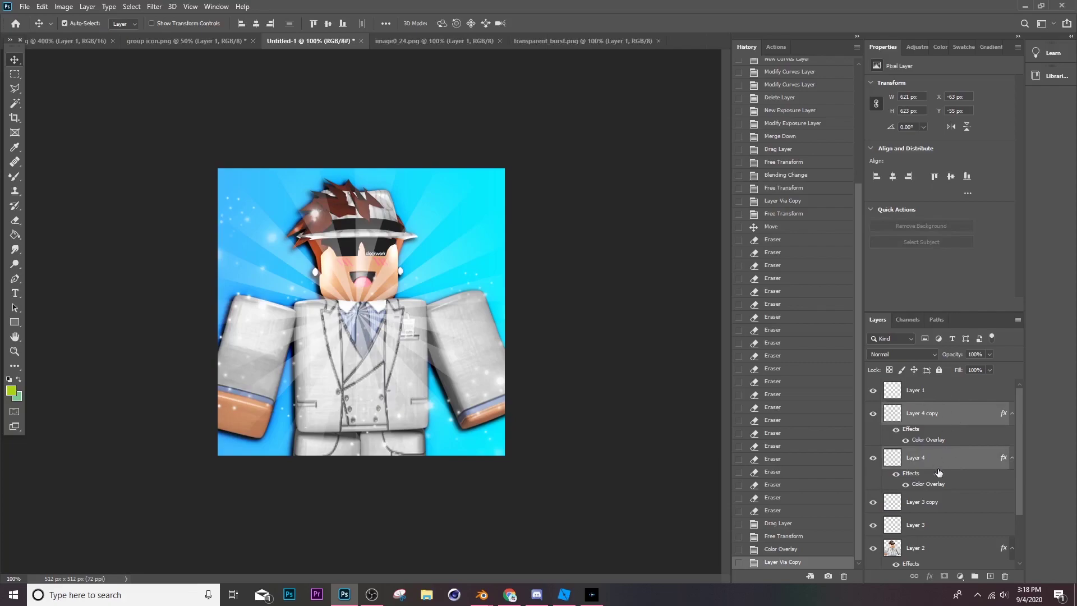
{"action": "key", "text": "ctrl+g"}
{"action": "key", "text": "ctrl+e"}
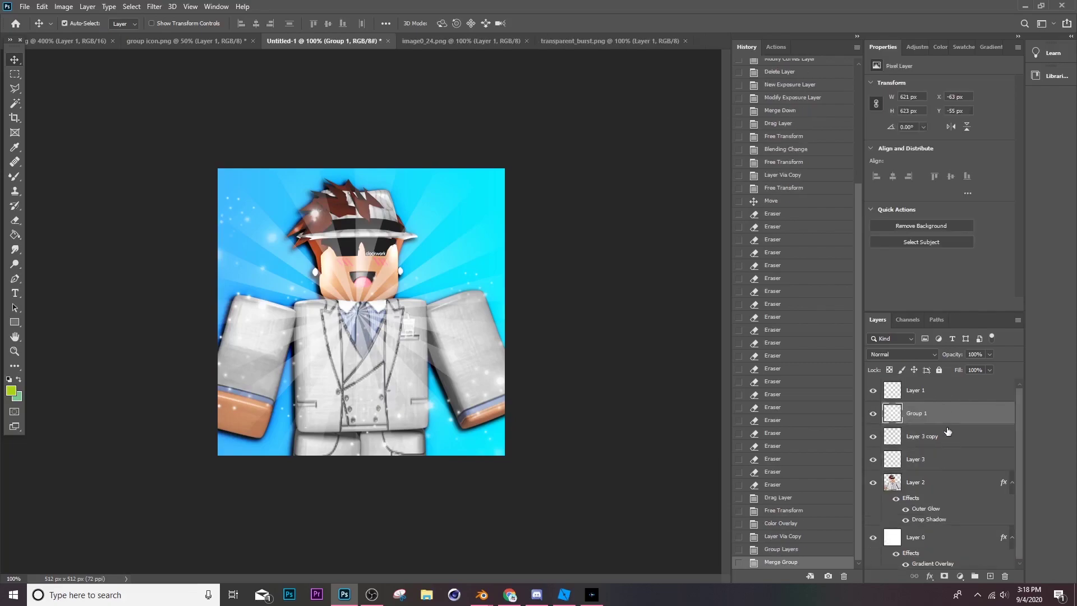
{"action": "left_click_drag", "start_coordinate": [928, 406], "coordinate": [927, 518]}
{"action": "key", "text": "ctrl+t"}
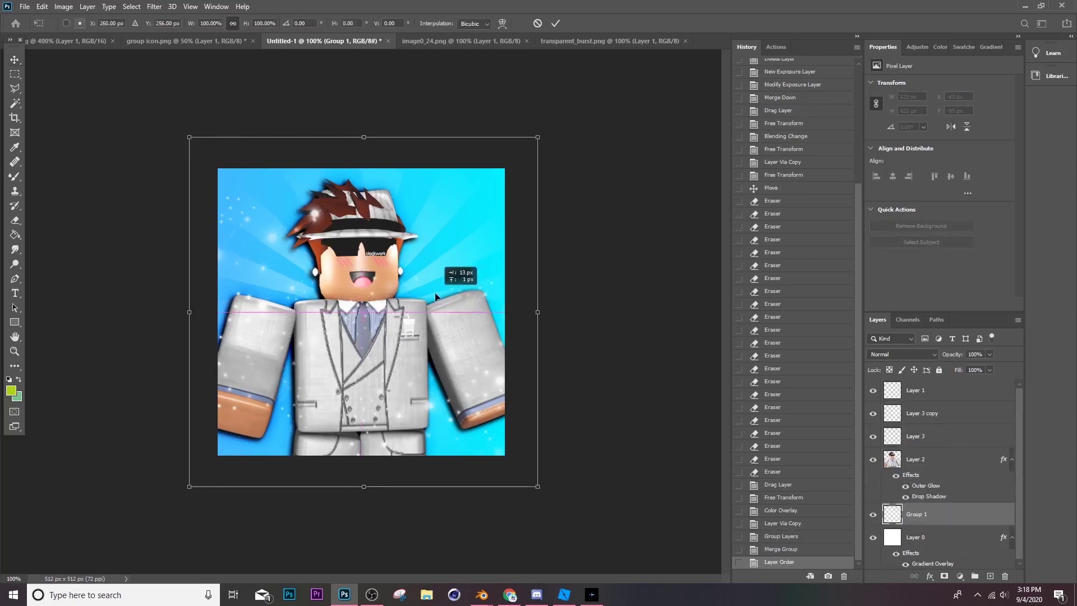
{"action": "key", "text": "Return"}
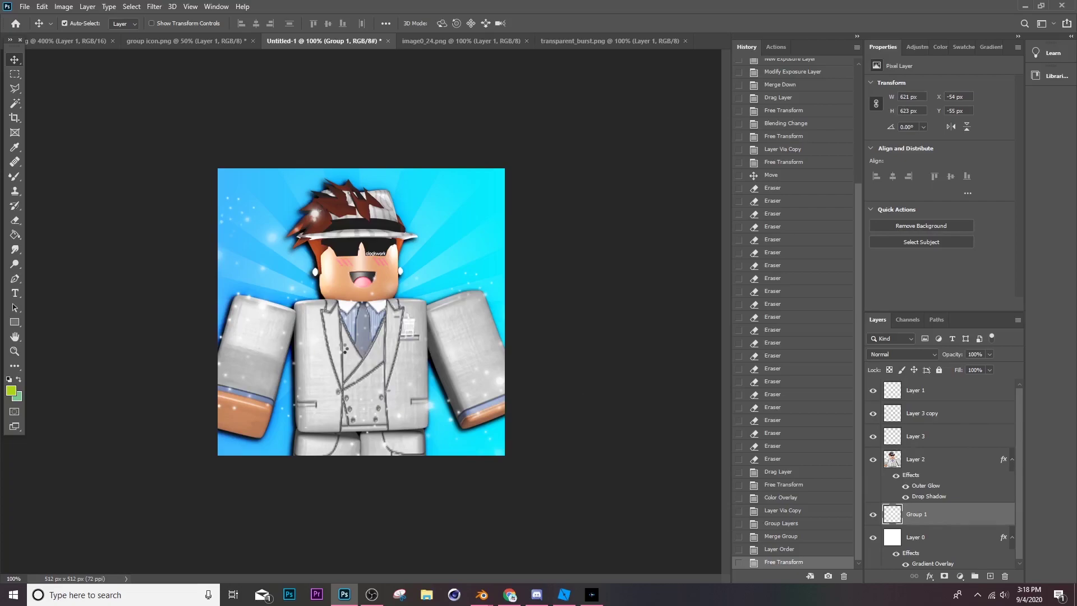
{"action": "key", "text": "t"}
{"action": "key", "text": "ctrl+o"}
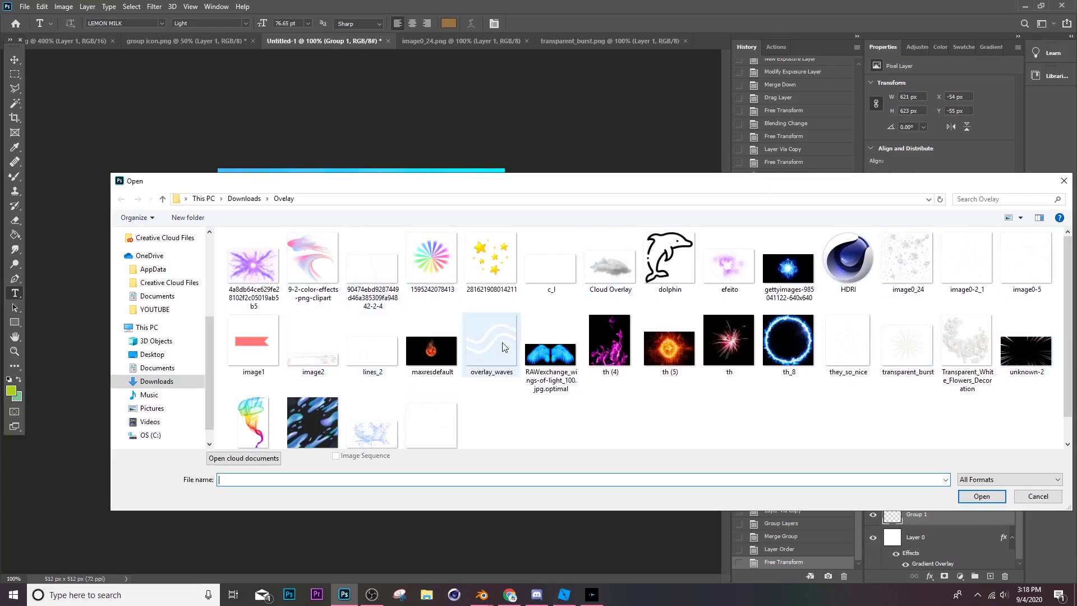
Open the they_so_nice image and drag its dot pattern into Untitled-1
{"action": "left_click", "coordinate": [855, 358]}
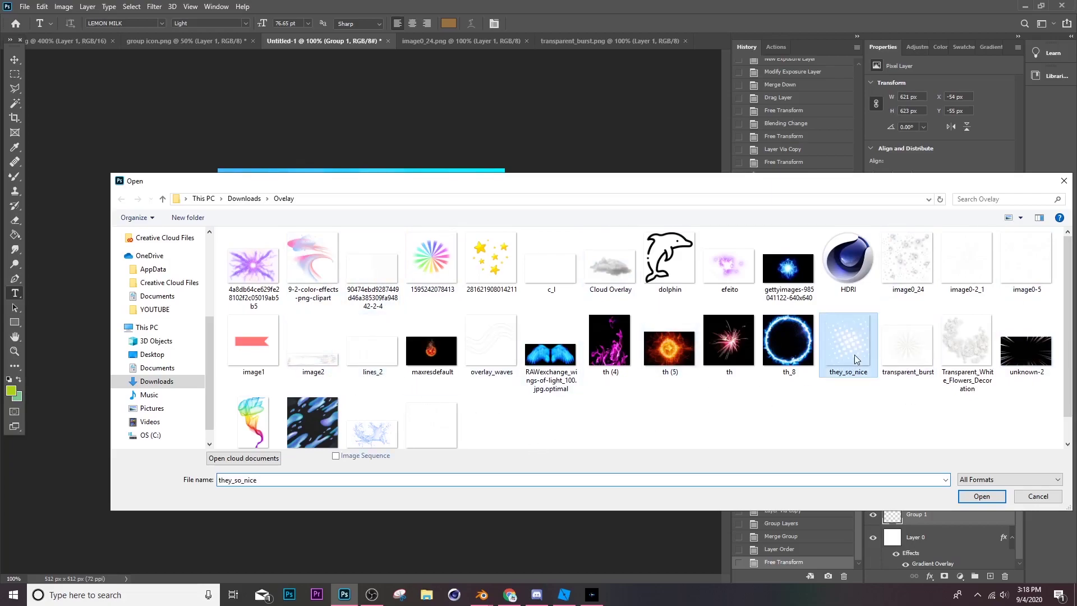
{"action": "double_click", "coordinate": [854, 359]}
{"action": "key", "text": "v"}
{"action": "left_click_drag", "start_coordinate": [382, 291], "coordinate": [457, 233]}
{"action": "key", "text": "ctrl+t"}
{"action": "key", "text": "Return"}
Skew the dot pattern's left corners to tilt it and shift it to the upper right
{"action": "key", "text": "ctrl+t"}
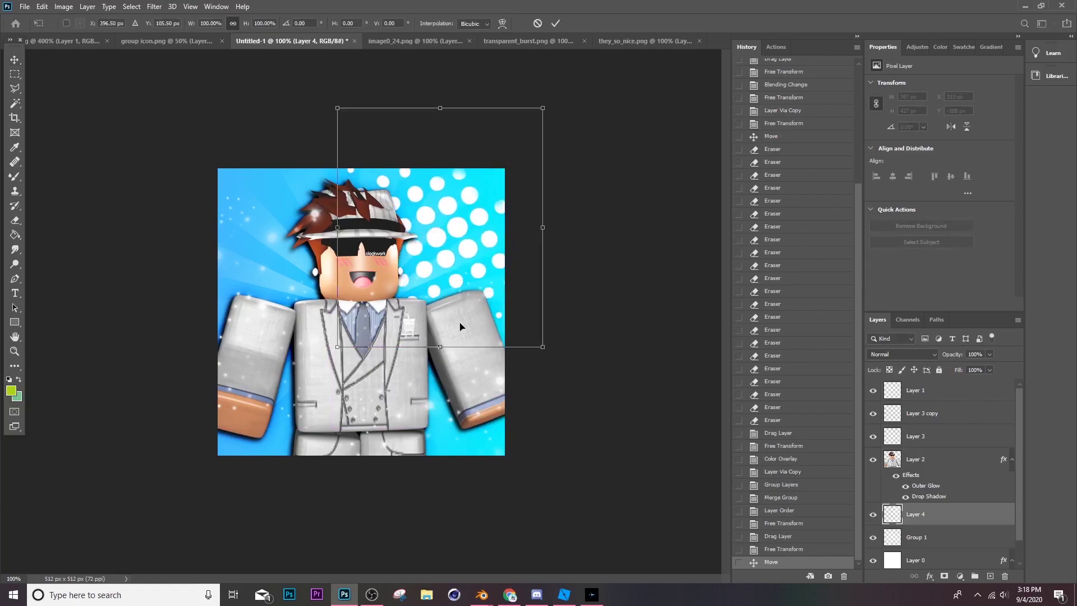
{"action": "mouse_move", "coordinate": [338, 348]}
{"action": "left_mouse_down", "text": "ctrl"}
{"action": "mouse_move", "coordinate": [359, 345]}
{"action": "mouse_move", "coordinate": [348, 339]}
{"action": "left_mouse_up", "text": "ctrl"}
{"action": "left_click_drag", "start_coordinate": [338, 108], "coordinate": [340, 122], "text": "ctrl"}
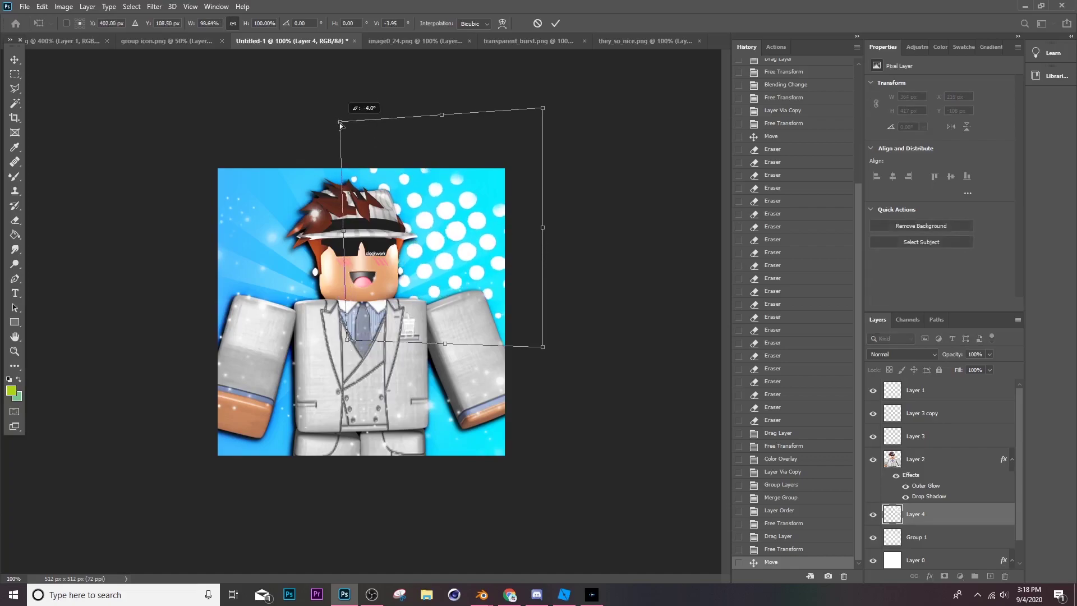
{"action": "key", "text": "Return"}
{"action": "left_click_drag", "start_coordinate": [432, 233], "coordinate": [455, 236]}
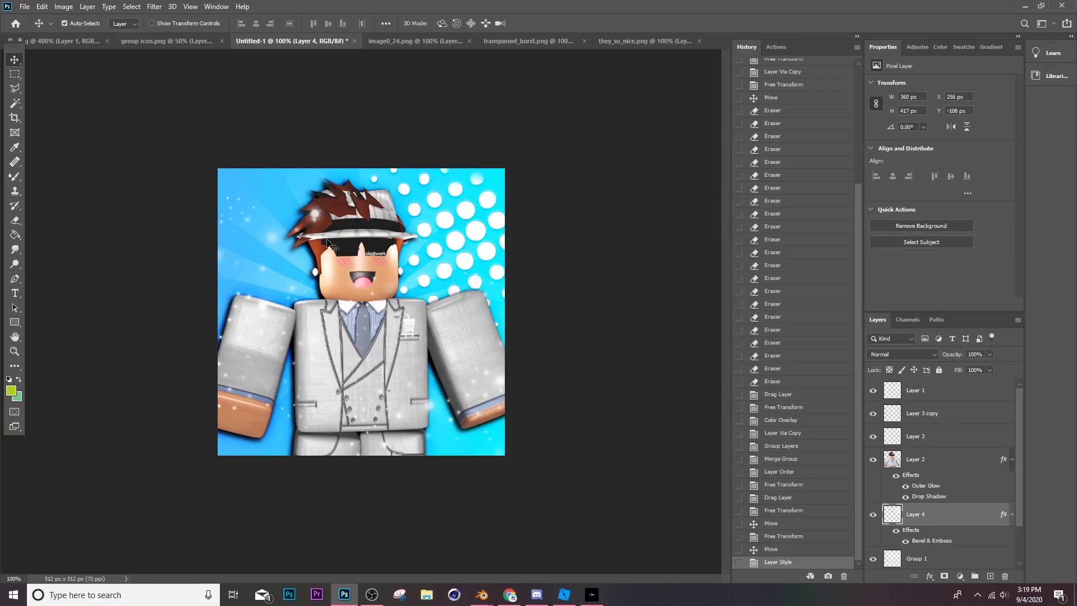
Create a text layer reading 'NIghttime cafe' above the character
{"action": "key", "text": "t"}
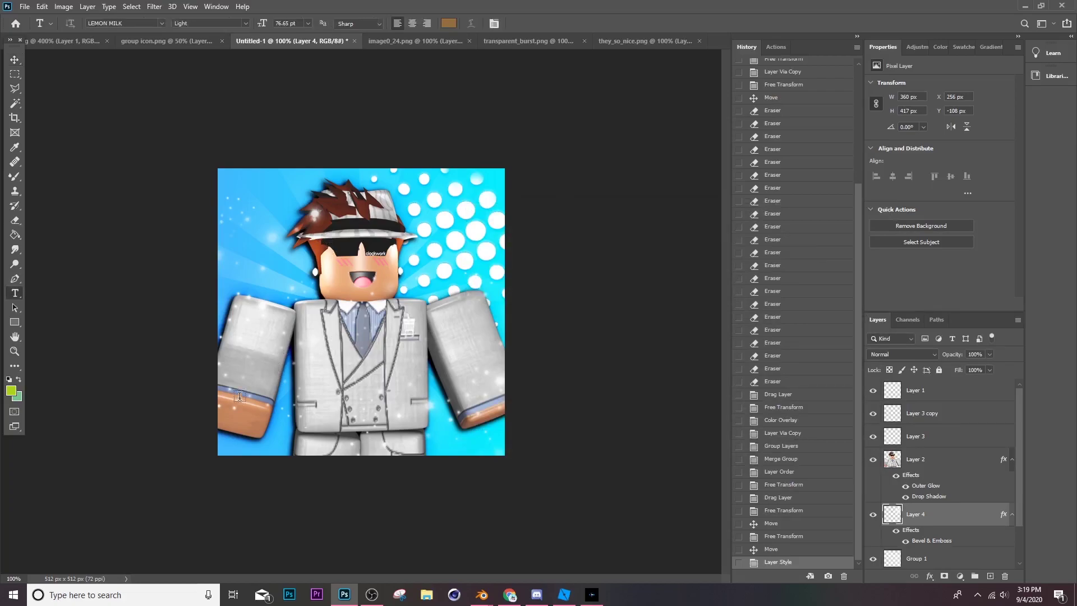
{"action": "left_click", "coordinate": [233, 375]}
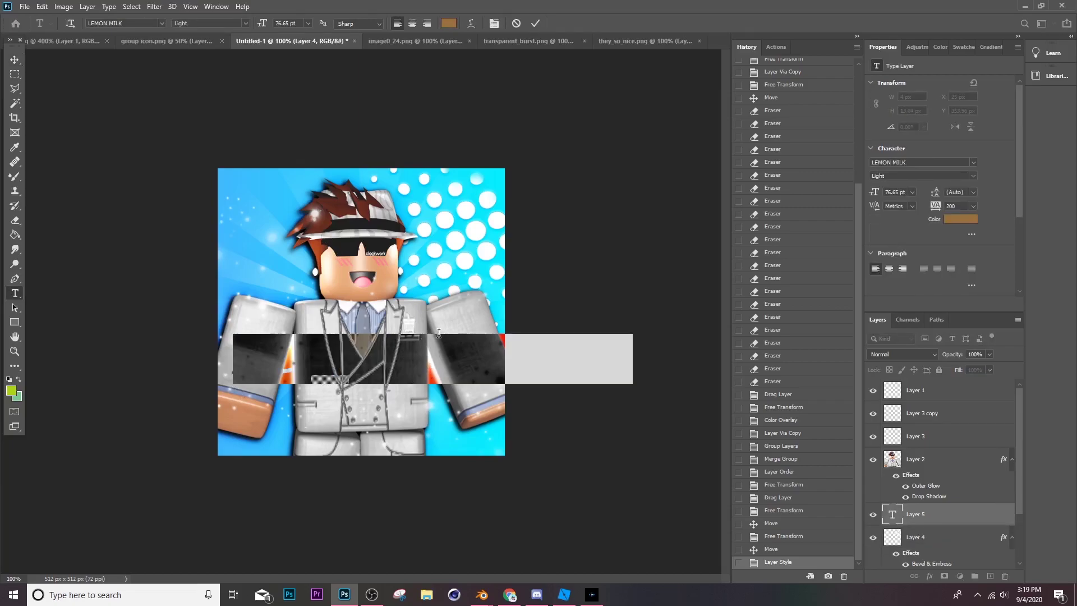
{"action": "type", "text": "rongs"}
{"action": "key", "text": "ctrl+a"}
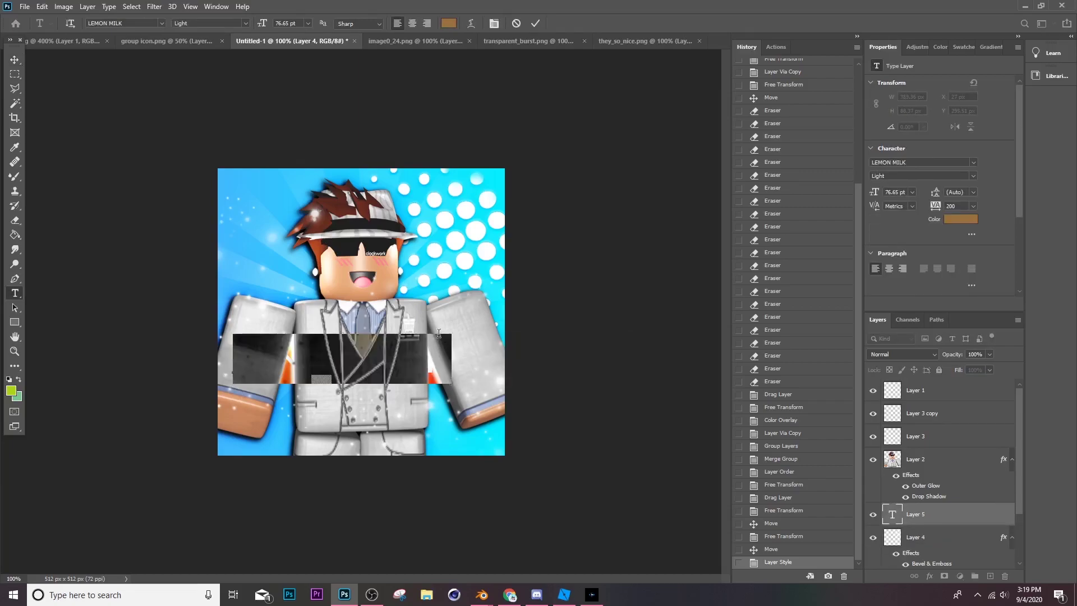
{"action": "type", "text": "hi"}
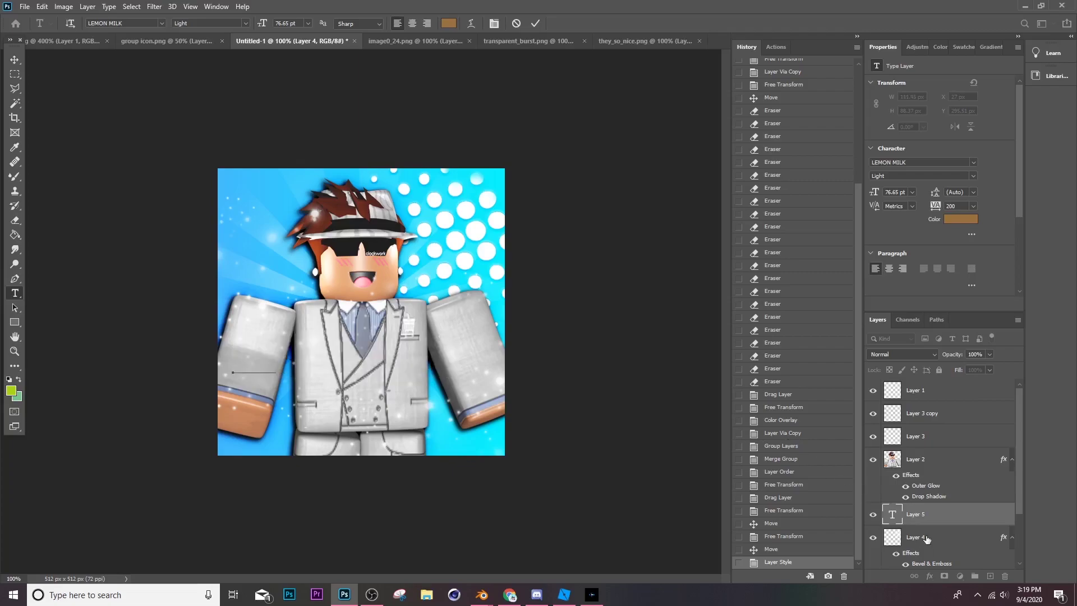
{"action": "left_click_drag", "start_coordinate": [948, 514], "coordinate": [954, 449]}
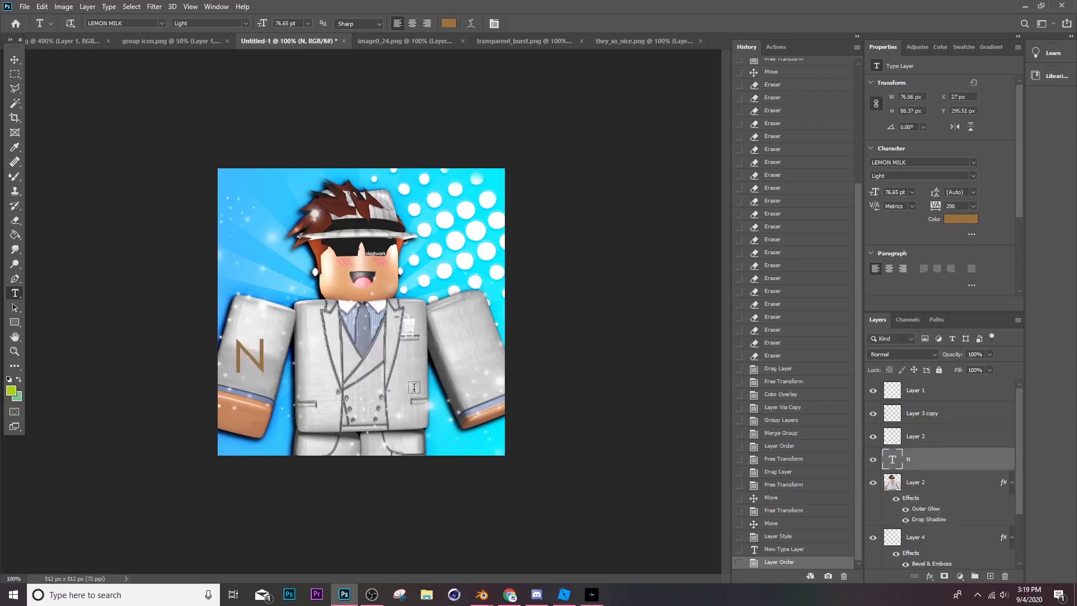
{"action": "left_click", "coordinate": [265, 362]}
{"action": "type", "text": "IGHT"}
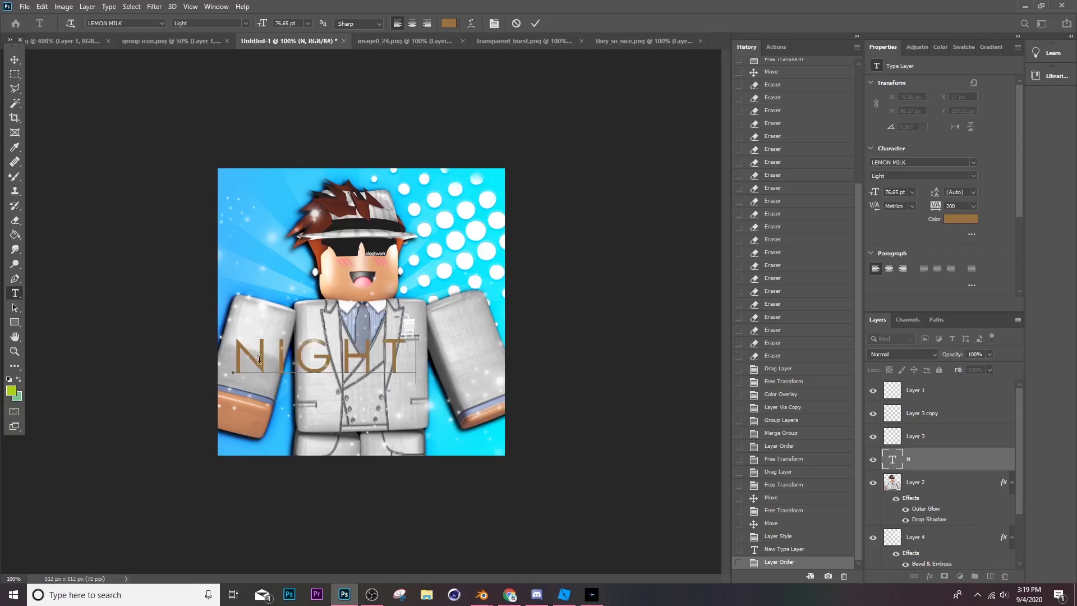
{"action": "type", "text": "TIMe cafe"}
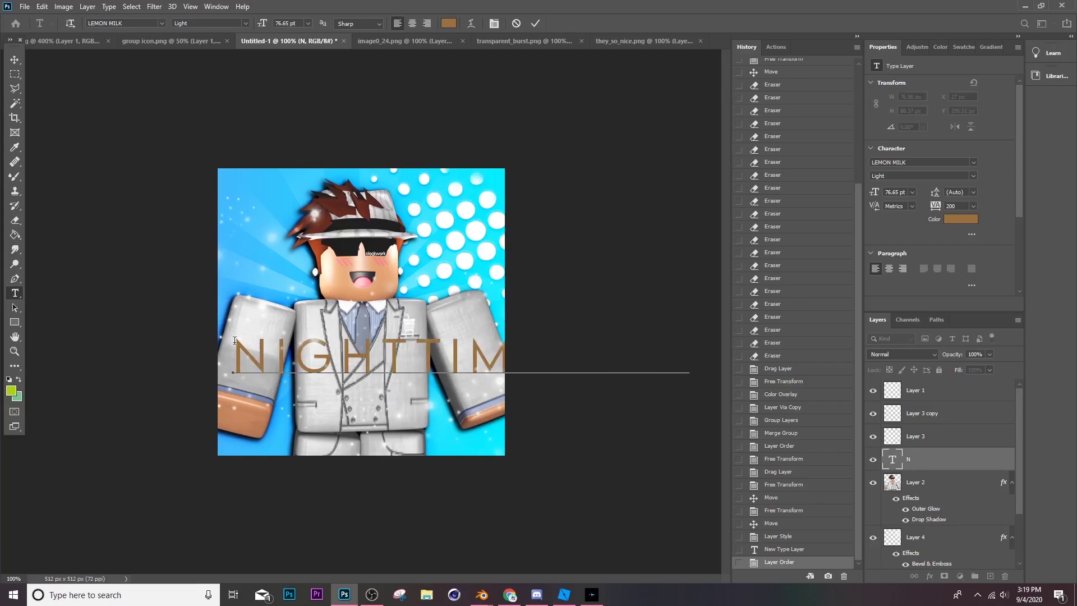
{"action": "left_click", "coordinate": [15, 59]}
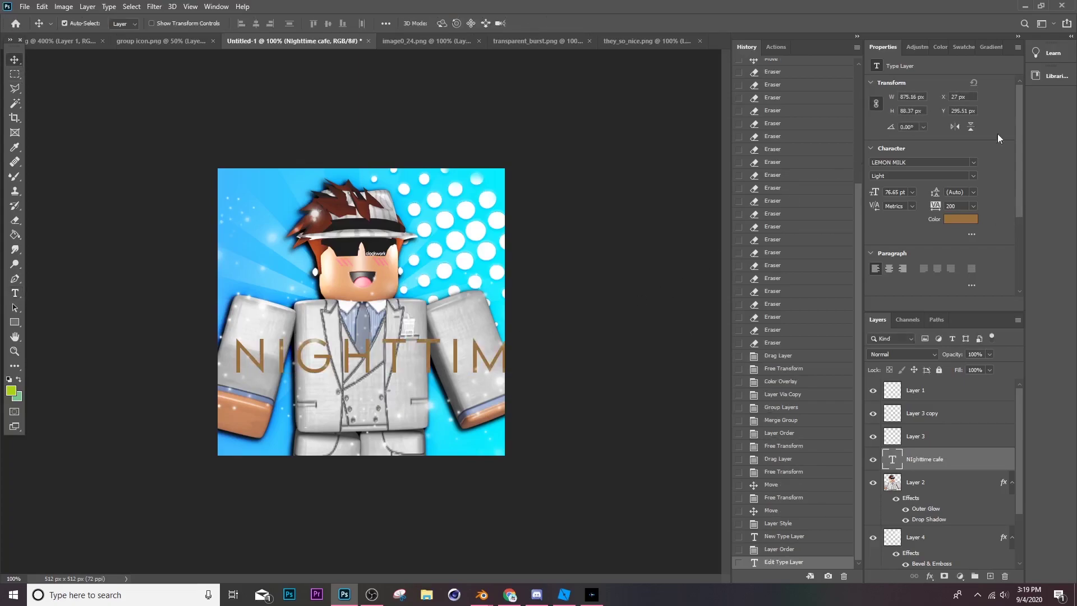
Set the title's font to Impact and its colour to white (ffffff)
{"action": "left_click", "coordinate": [973, 162]}
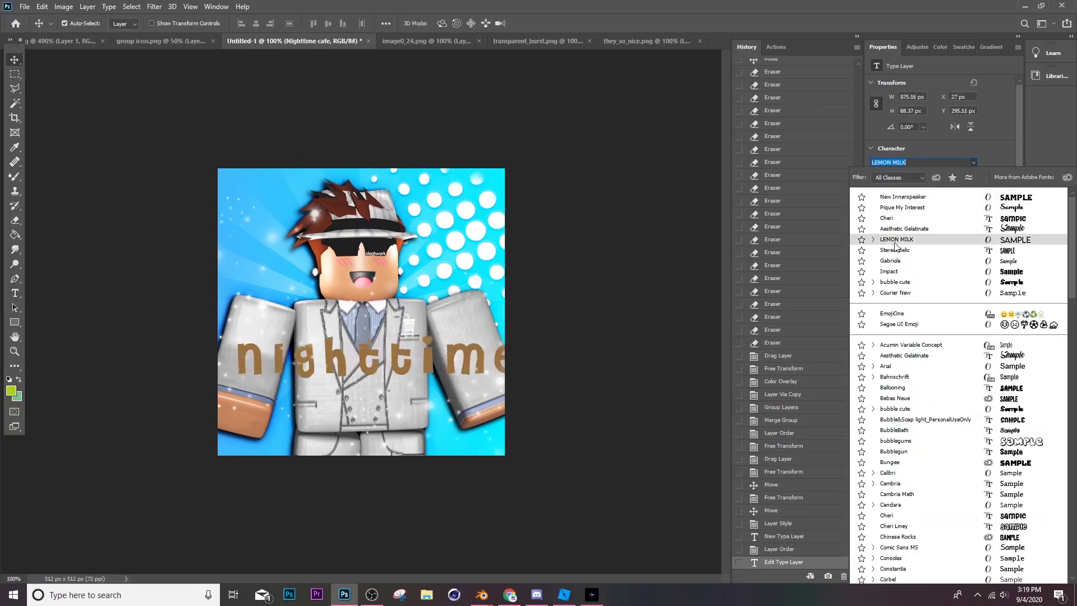
{"action": "left_click", "coordinate": [900, 272]}
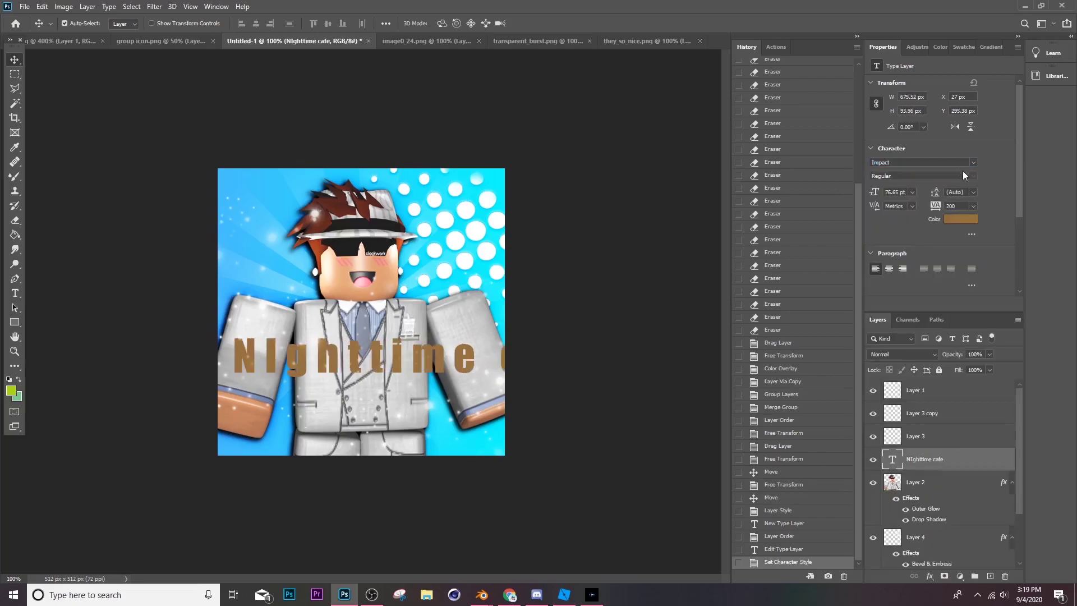
{"action": "left_click", "coordinate": [975, 163]}
{"action": "left_click", "coordinate": [975, 163]}
{"action": "left_click", "coordinate": [961, 219]}
{"action": "type", "text": "ffffff"}
{"action": "left_click", "coordinate": [1034, 328]}
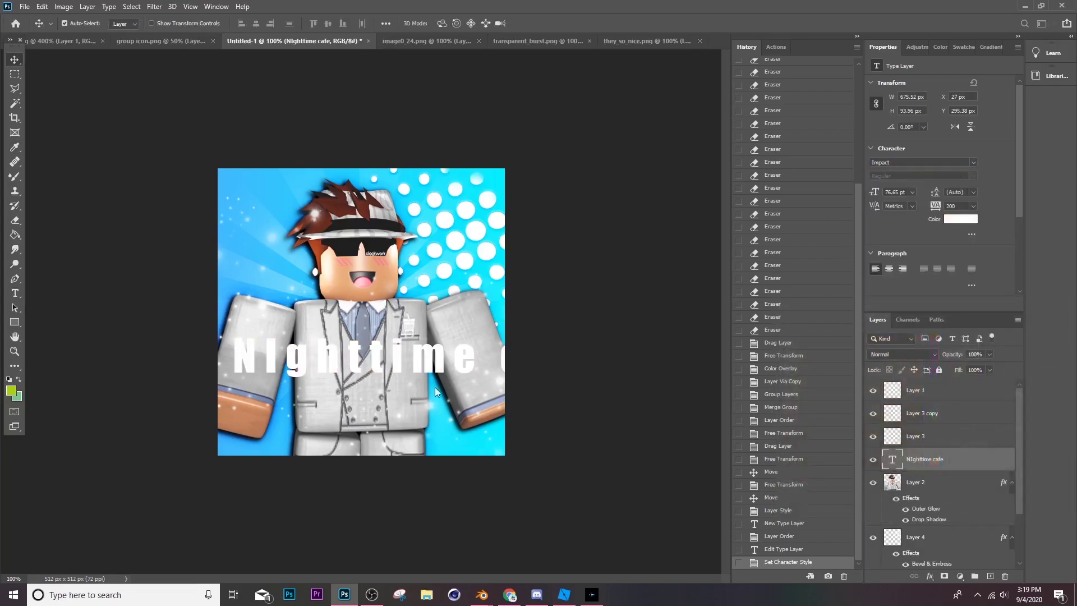
Move 'Cafe' to a second line and fix capitals to read 'Nighttime' and 'Cafe'
{"action": "key", "text": "t"}
{"action": "left_click", "coordinate": [501, 363]}
{"action": "key", "text": "Return"}
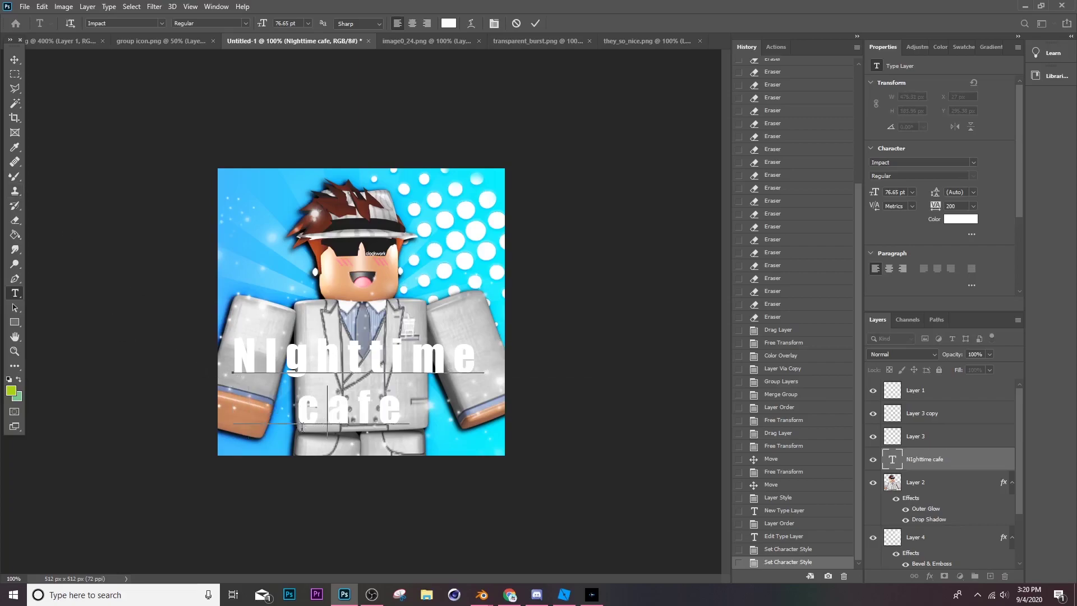
{"action": "key", "text": "BackSpace"}
{"action": "type", "text": "C"}
{"action": "key", "text": "Right"}
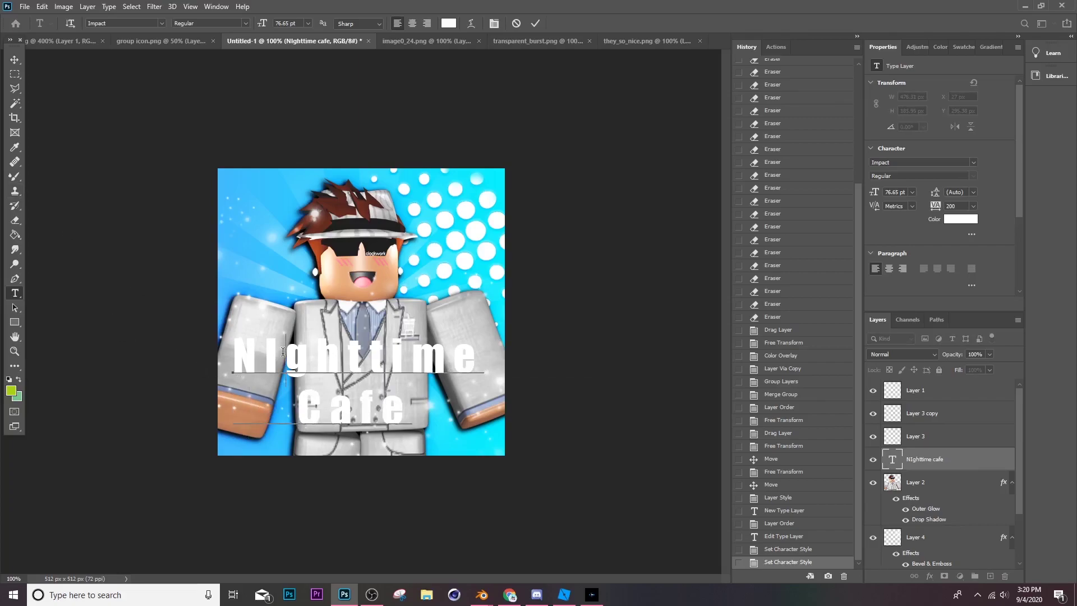
{"action": "key", "text": "Delete"}
{"action": "type", "text": "i"}
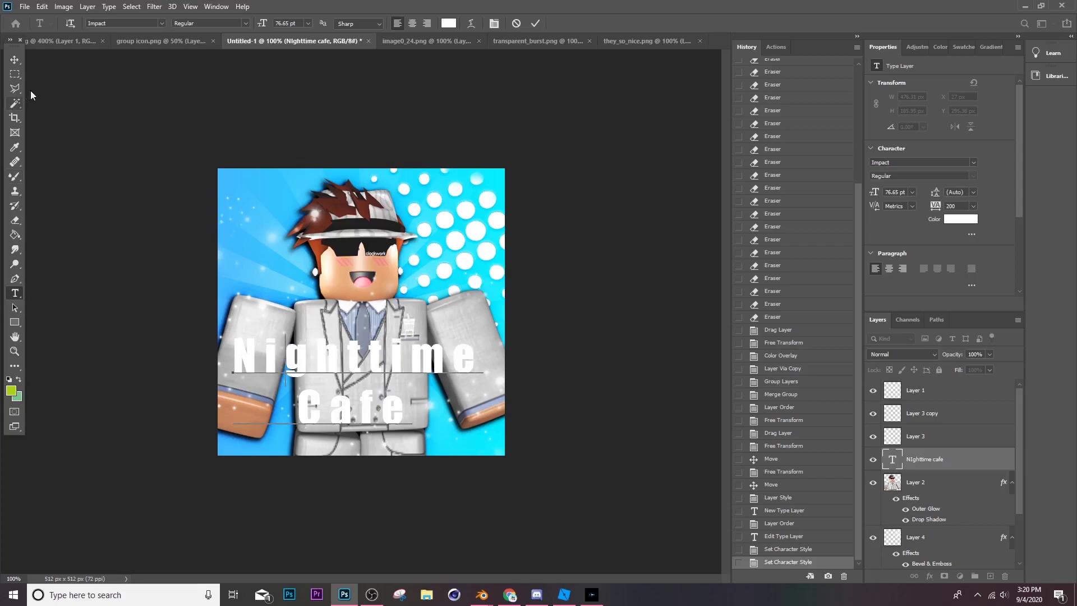
Cut 'Cafe' onto its own layer and group it with Nighttime as Group 2
{"action": "double_click", "coordinate": [415, 415]}
{"action": "key", "text": "ctrl+x"}
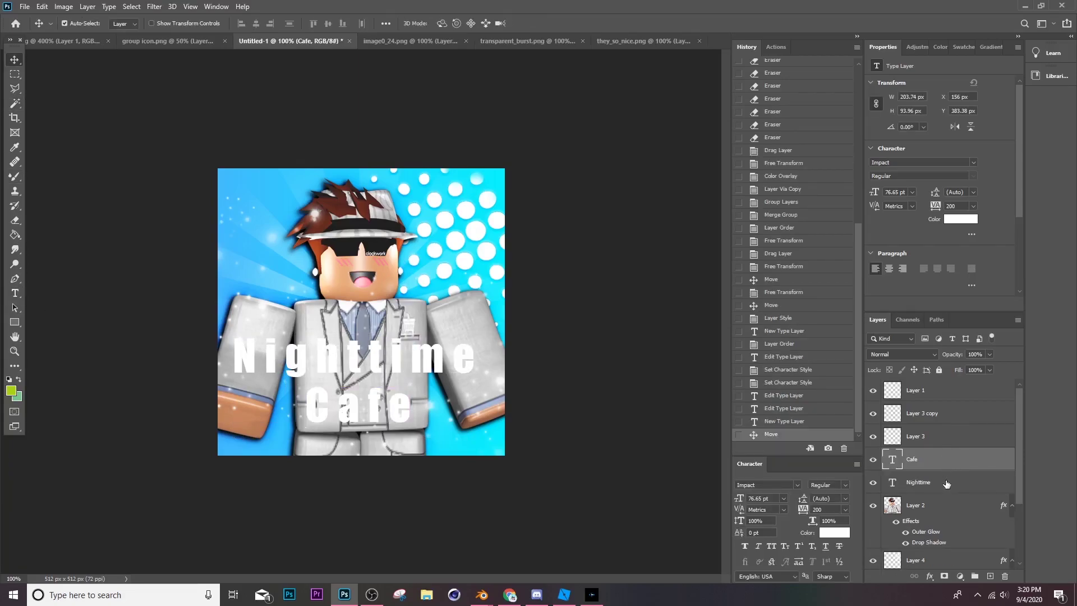
{"action": "left_click", "coordinate": [947, 484], "text": "shift"}
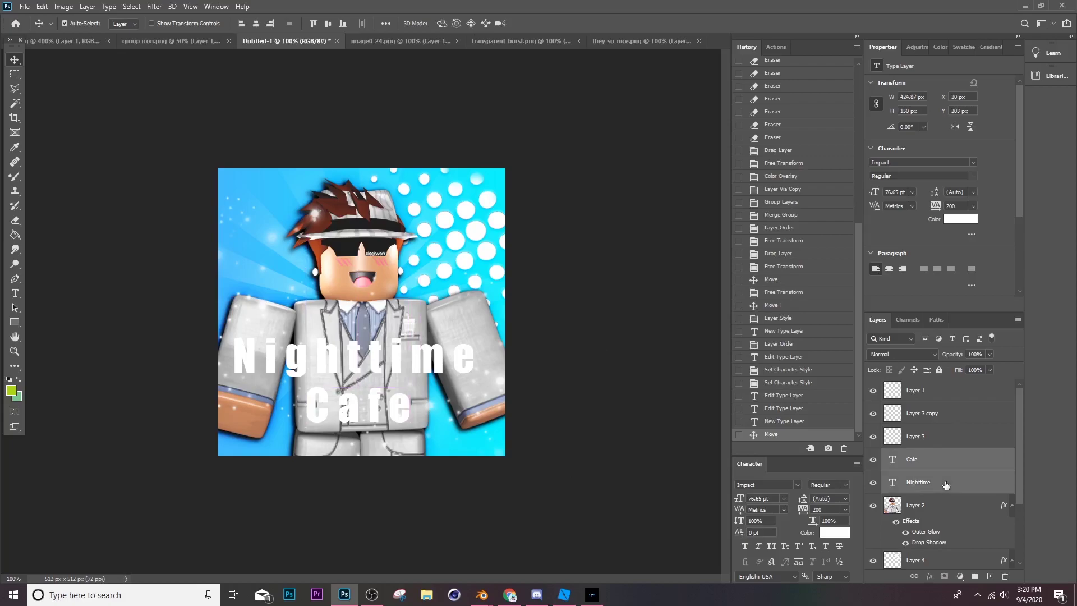
{"action": "key", "text": "ctrl+g"}
{"action": "left_click", "coordinate": [886, 455]}
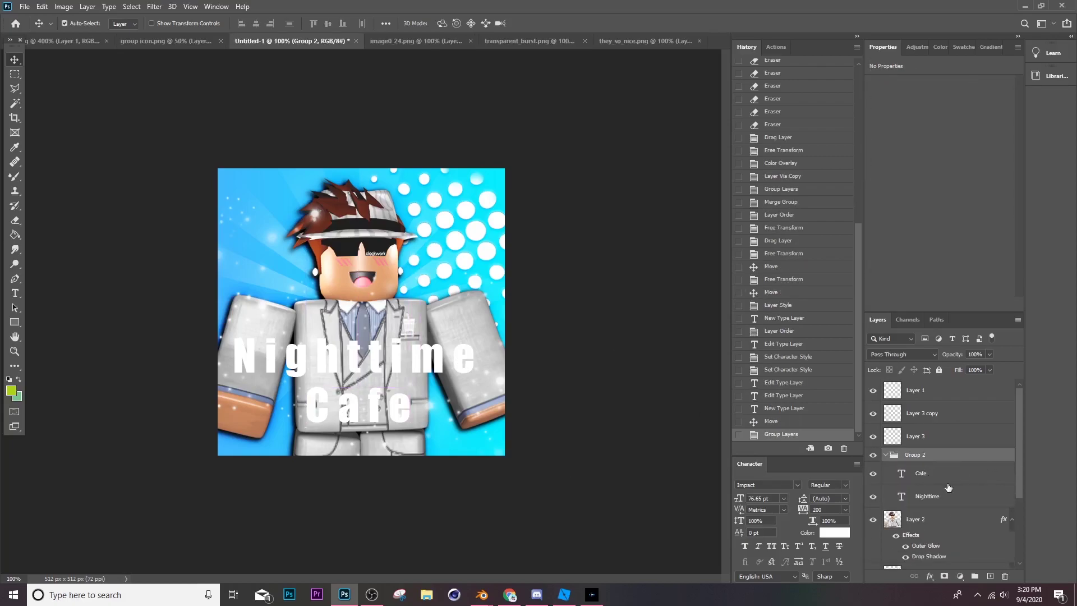
Enable Stroke and a Normal-blend Gradient Overlay in Group 2's layer styles
{"action": "double_click", "coordinate": [953, 459]}
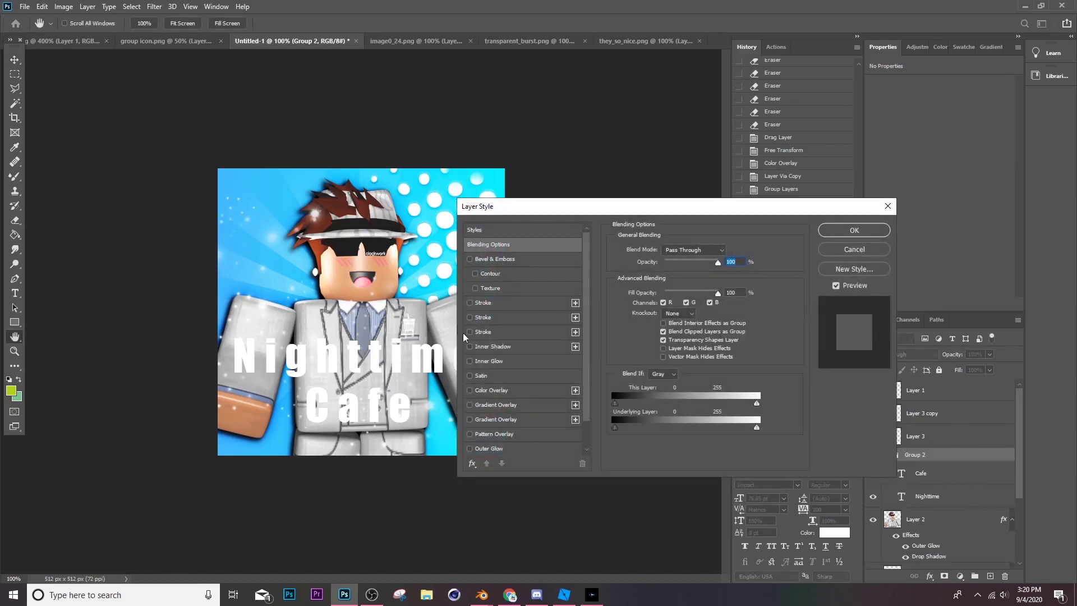
{"action": "left_click", "coordinate": [471, 304]}
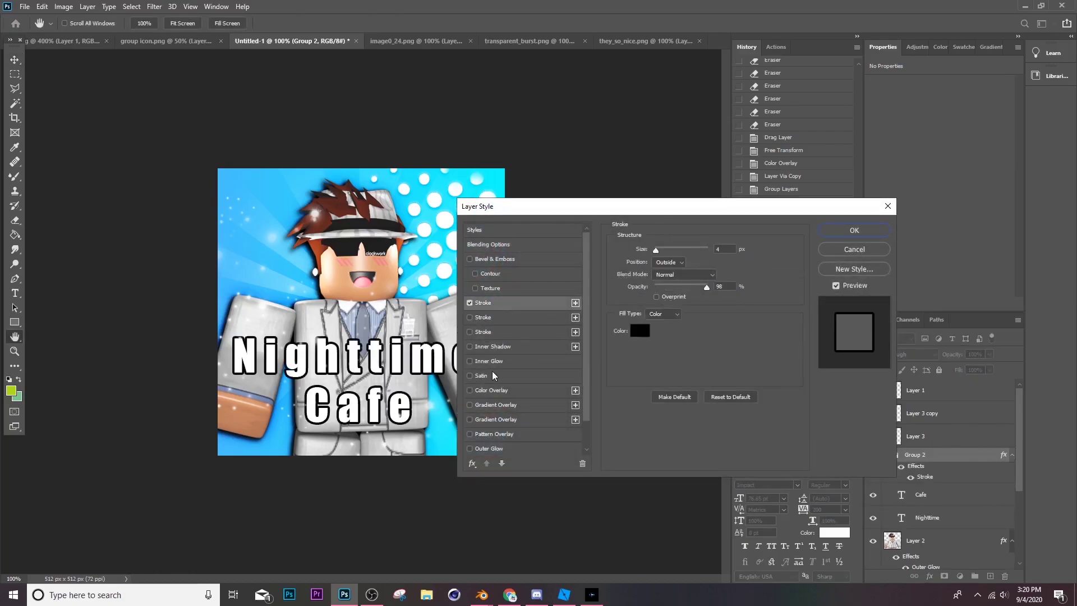
{"action": "left_click", "coordinate": [471, 405]}
{"action": "left_click", "coordinate": [492, 405]}
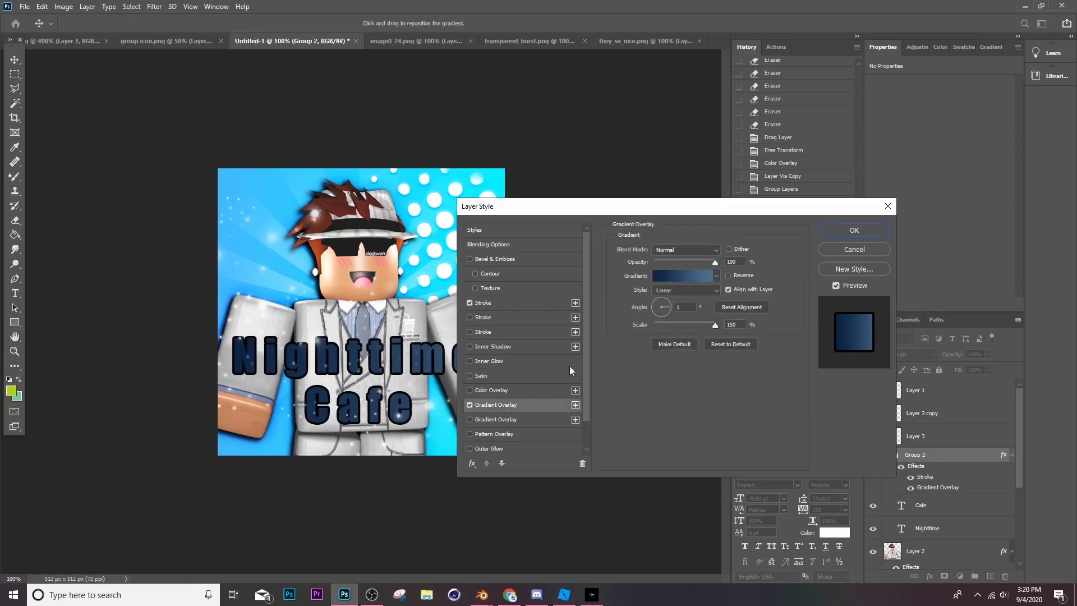
{"action": "left_click", "coordinate": [682, 253]}
{"action": "left_click", "coordinate": [682, 251]}
Compare blue and gray gradient presets and choose the bright blue Blue_20
{"action": "left_click", "coordinate": [671, 278]}
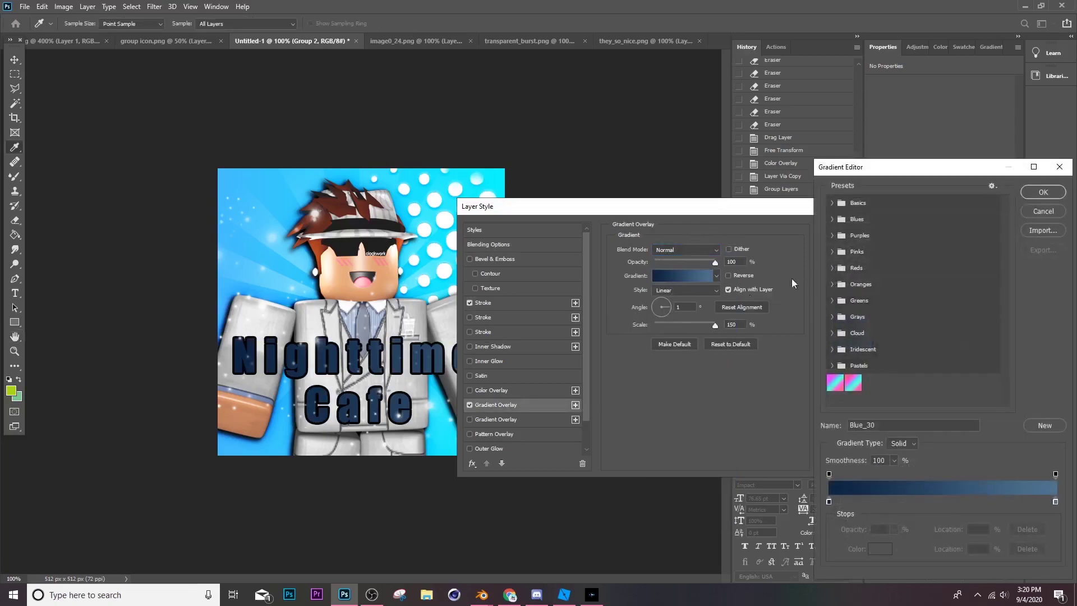
{"action": "left_click", "coordinate": [831, 220]}
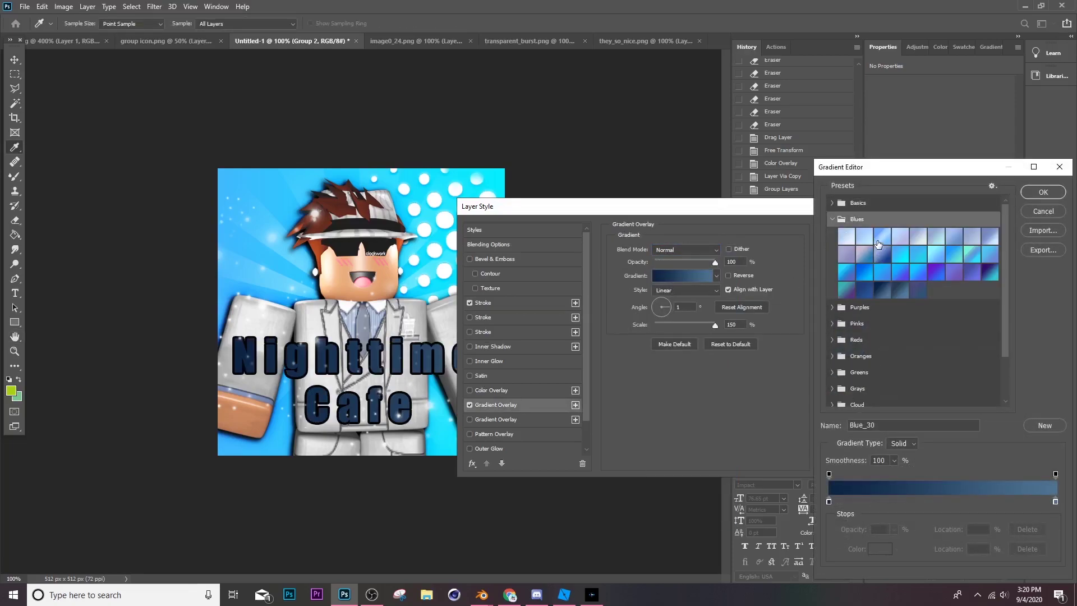
{"action": "left_click", "coordinate": [871, 237]}
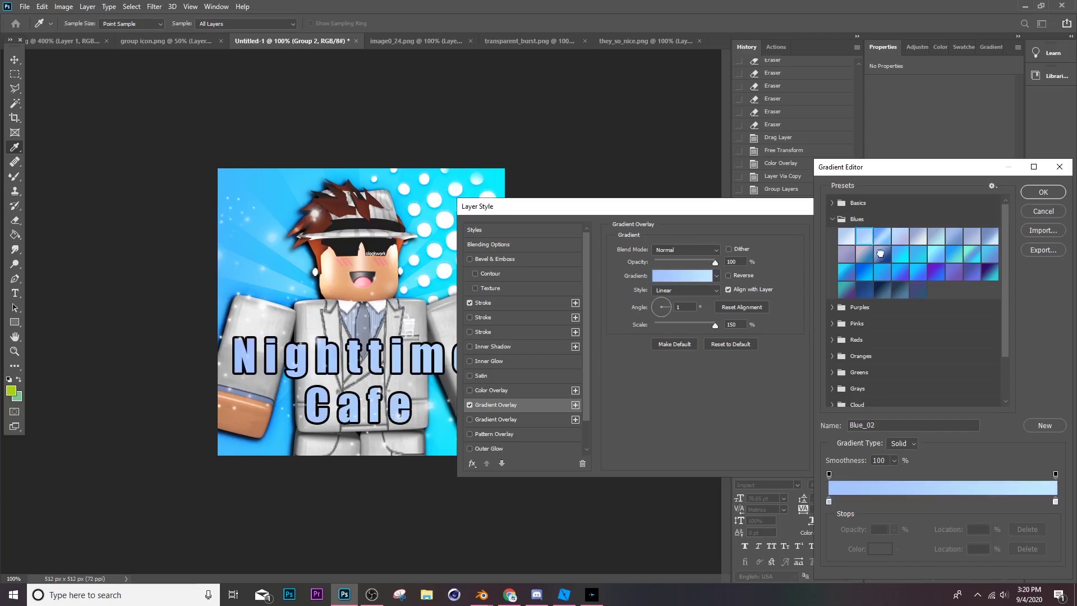
{"action": "left_click", "coordinate": [881, 254]}
{"action": "left_click", "coordinate": [898, 277]}
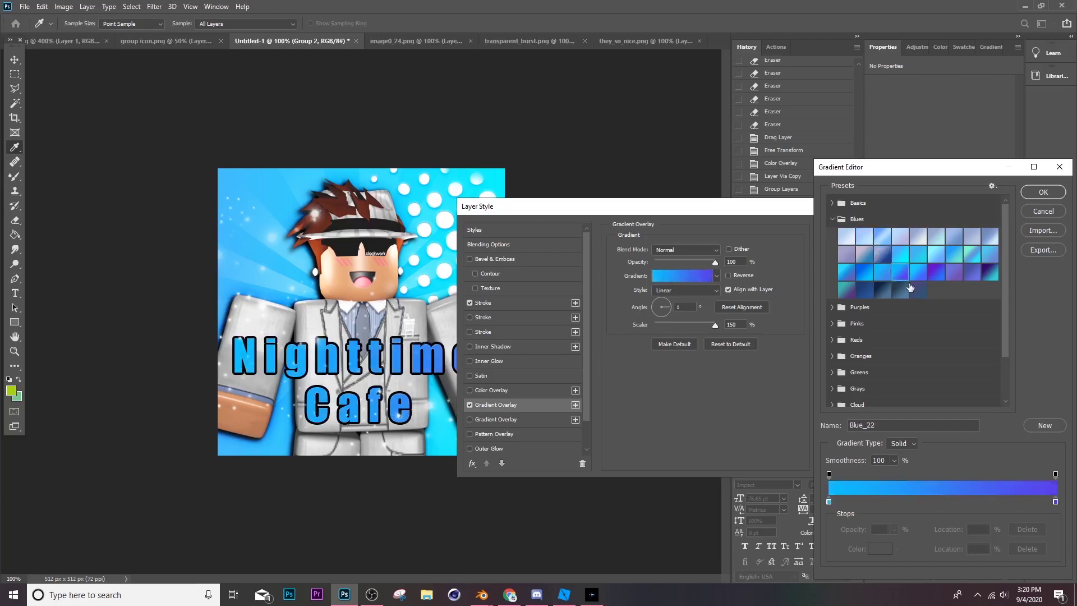
{"action": "left_click", "coordinate": [934, 274]}
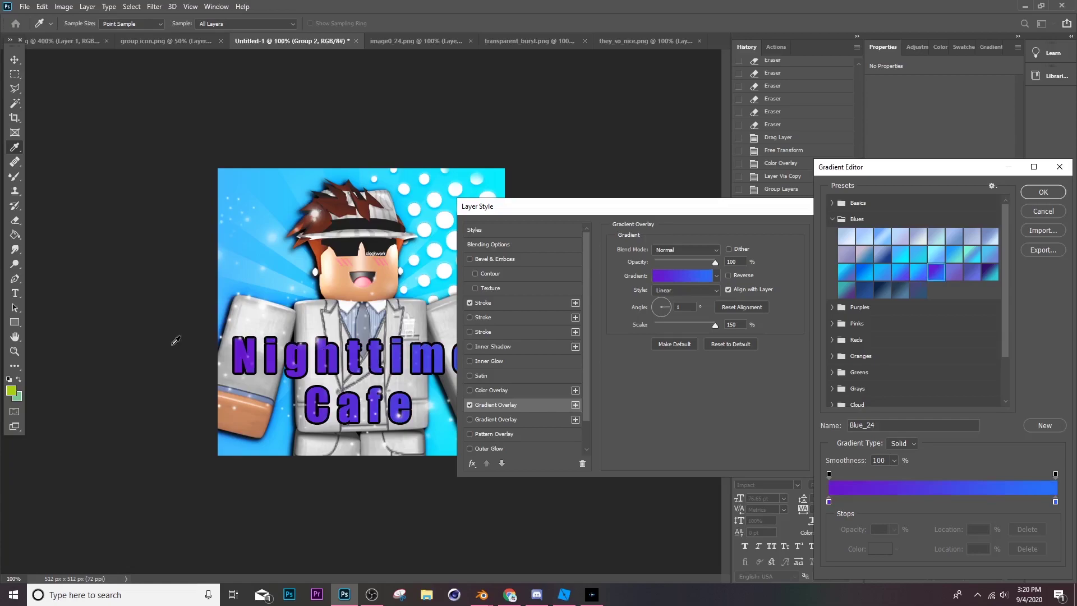
{"action": "left_click", "coordinate": [995, 274]}
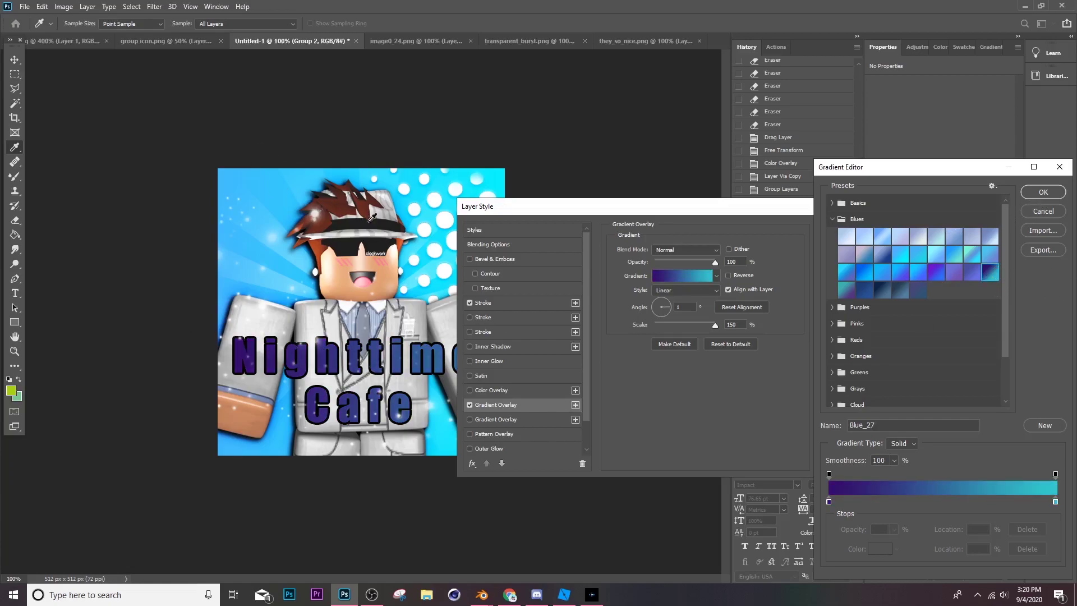
{"action": "scroll", "coordinate": [842, 376], "scroll_direction": "down", "scroll_amount": 1}
{"action": "left_click", "coordinate": [834, 353]}
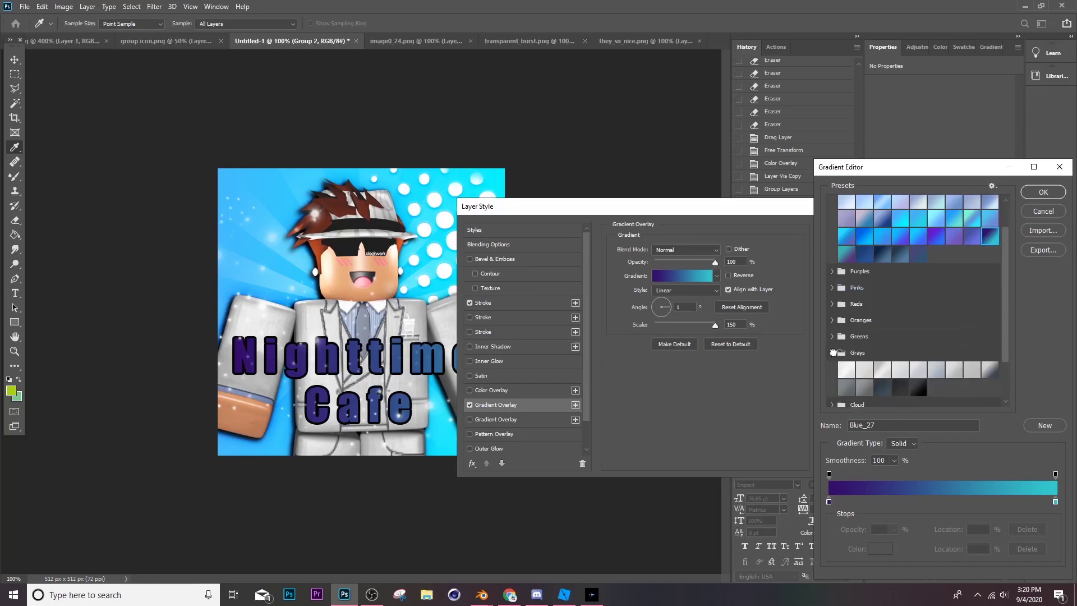
{"action": "left_click", "coordinate": [921, 394]}
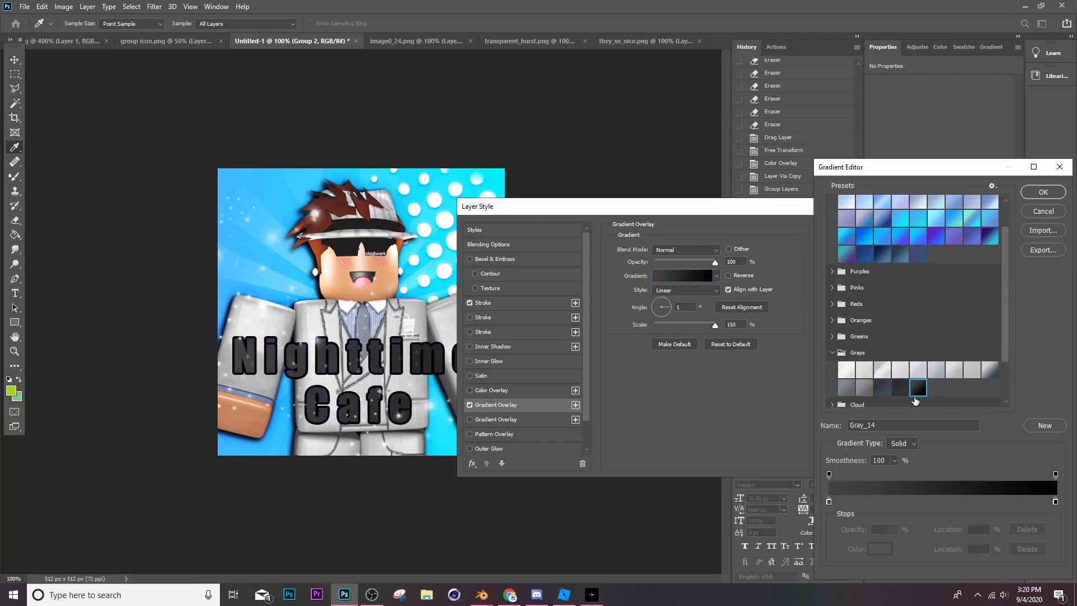
{"action": "scroll", "coordinate": [915, 401], "scroll_direction": "down", "scroll_amount": 2}
{"action": "scroll", "coordinate": [842, 337], "scroll_direction": "up", "scroll_amount": 3}
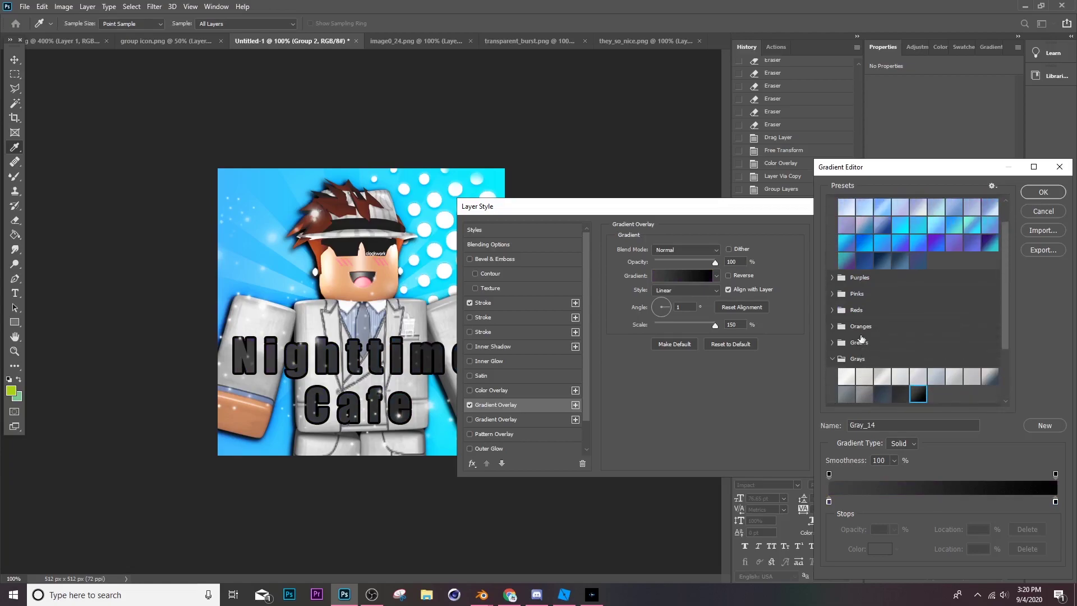
{"action": "left_click", "coordinate": [865, 289]}
{"action": "left_click", "coordinate": [865, 273]}
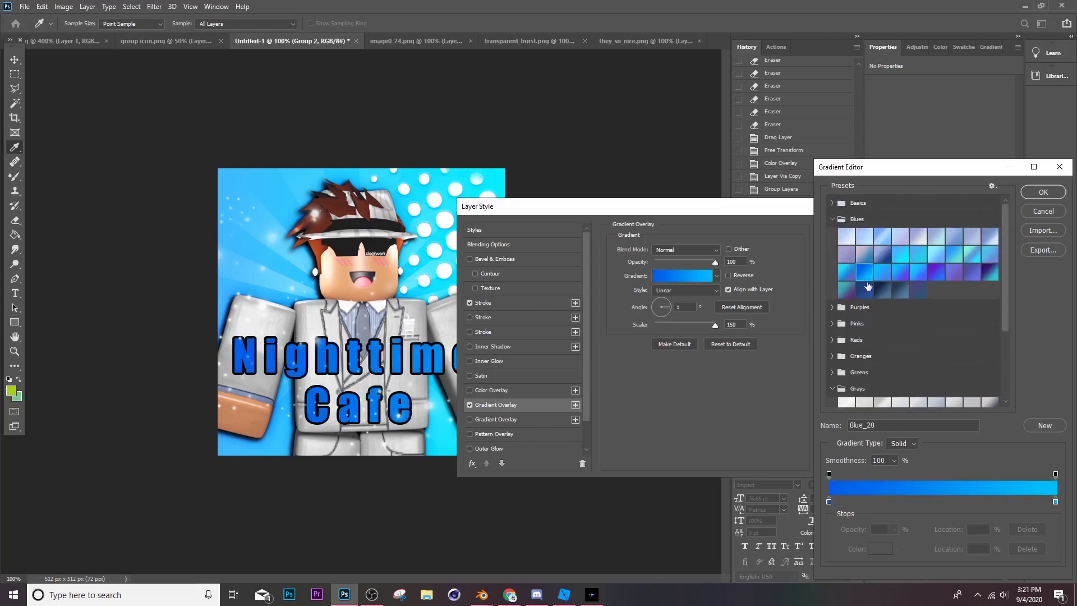
{"action": "left_click", "coordinate": [1057, 196]}
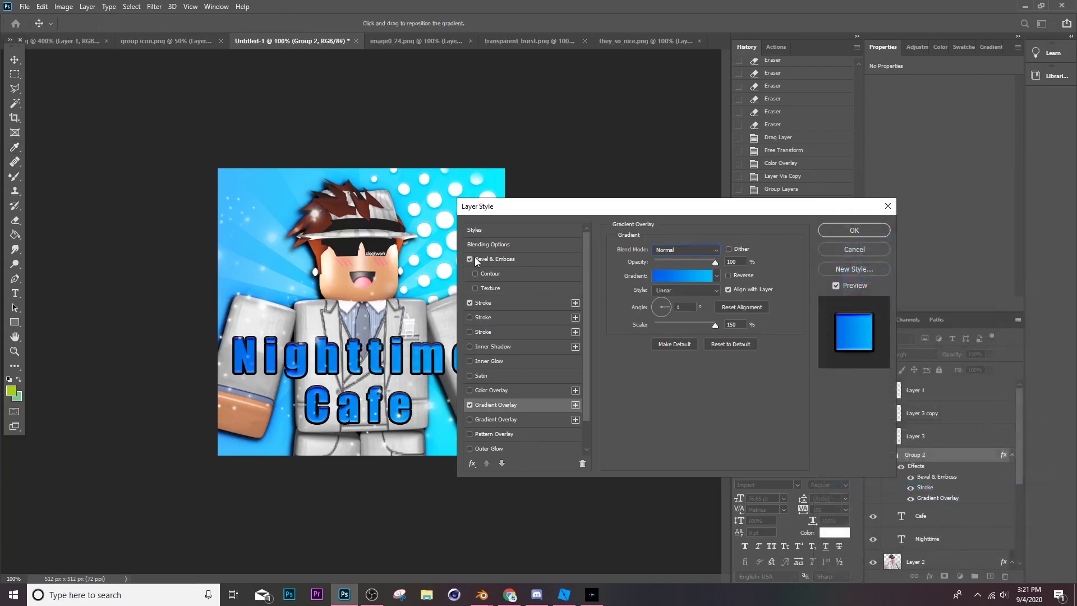
Add Bevel & Emboss with a white shadow colour and size 18
{"action": "left_click", "coordinate": [494, 258]}
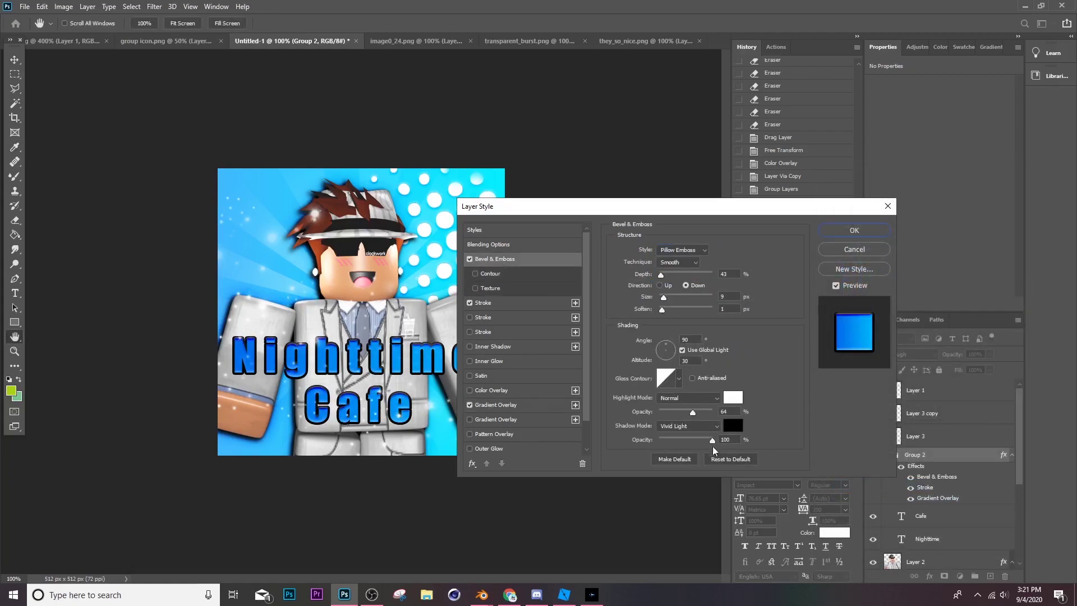
{"action": "left_click", "coordinate": [733, 426]}
{"action": "left_click", "coordinate": [780, 332]}
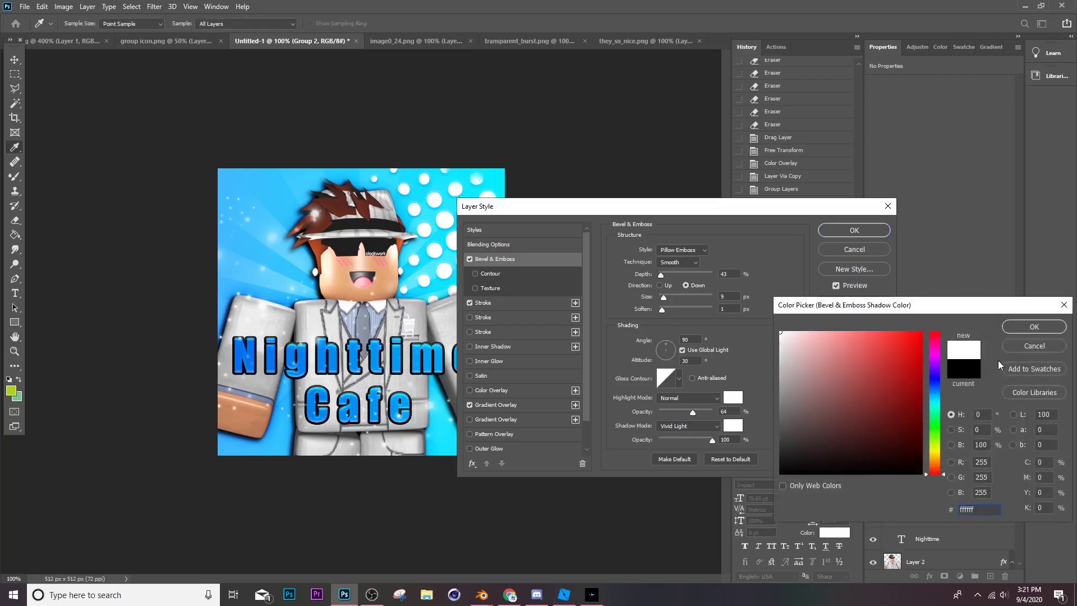
{"action": "left_click", "coordinate": [1025, 329]}
{"action": "left_click_drag", "start_coordinate": [668, 301], "coordinate": [662, 274]}
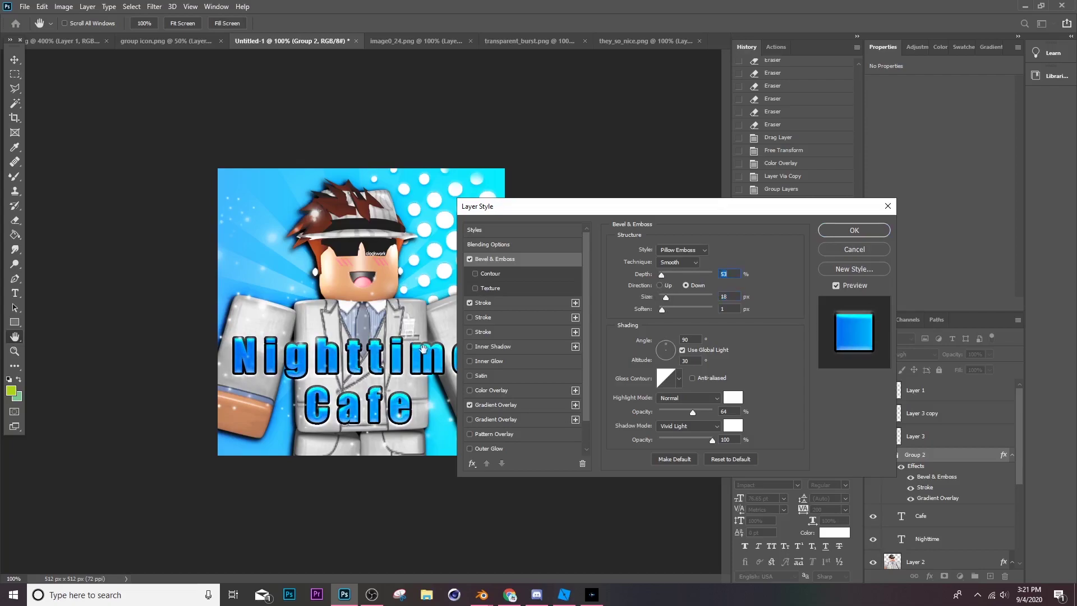
{"action": "left_click", "coordinate": [471, 364]}
{"action": "left_click", "coordinate": [471, 365]}
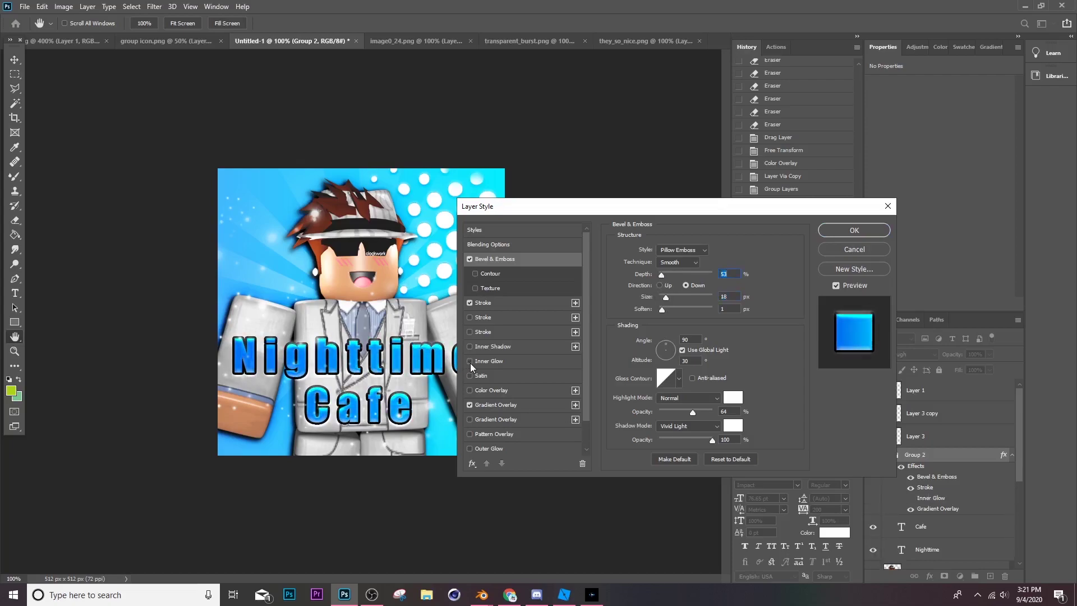
Turn on both drop shadows with distance 3
{"action": "scroll", "coordinate": [498, 415], "scroll_direction": "down", "scroll_amount": 2}
{"action": "left_click", "coordinate": [469, 433]}
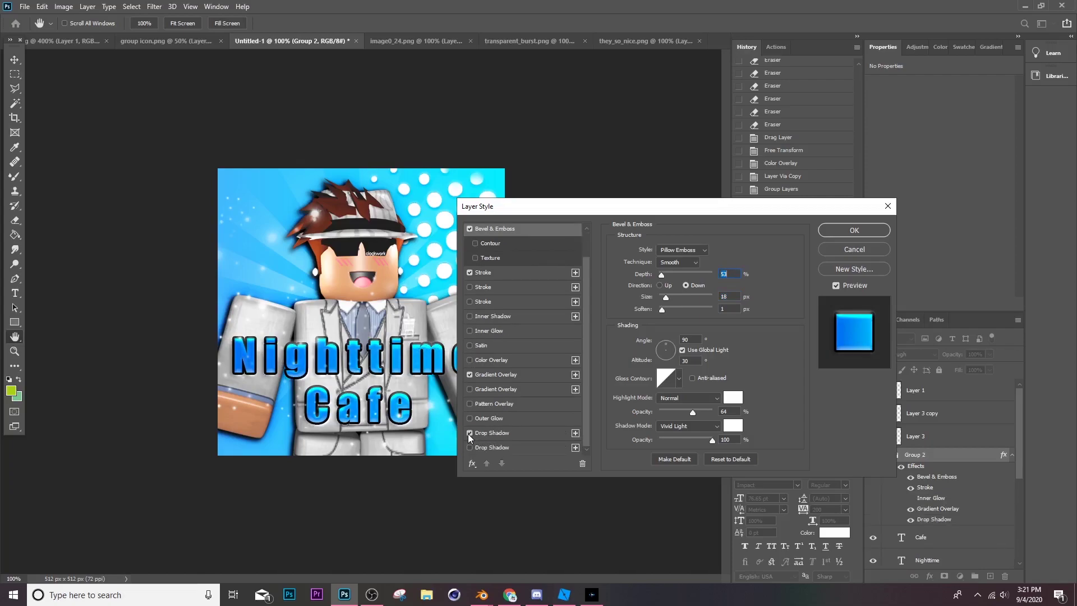
{"action": "left_click", "coordinate": [519, 447]}
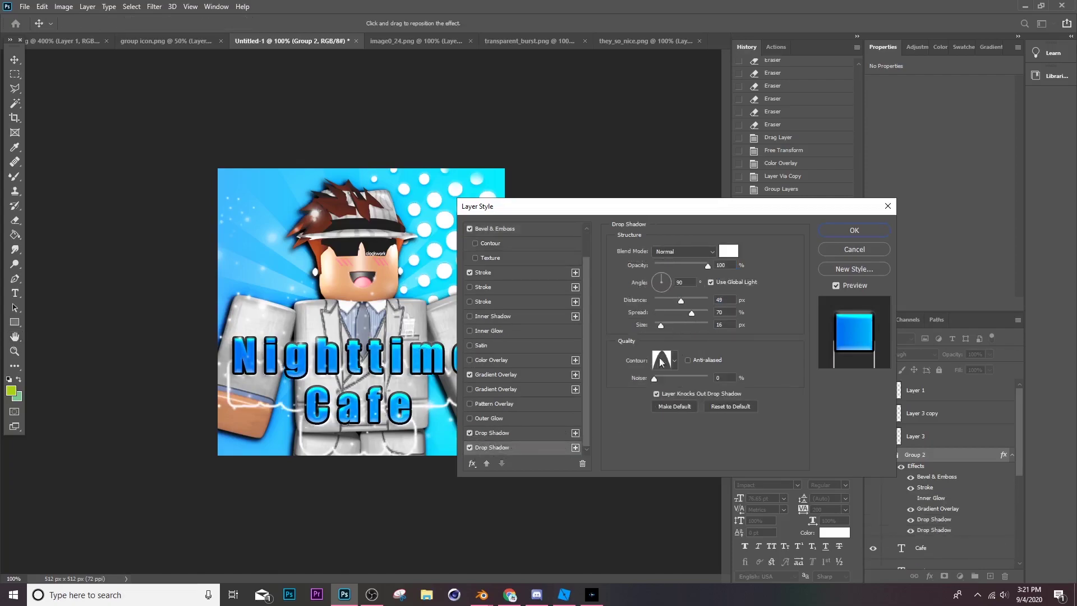
{"action": "left_click_drag", "start_coordinate": [681, 301], "coordinate": [658, 304]}
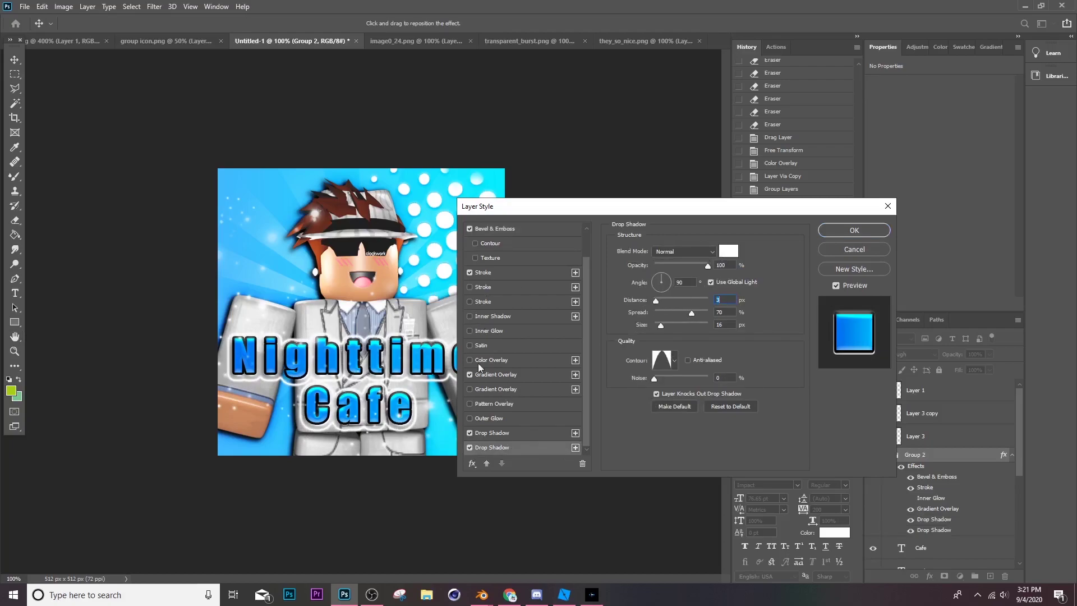
Add a smaller white outer glow and apply all the title's layer effects
{"action": "left_click", "coordinate": [471, 418]}
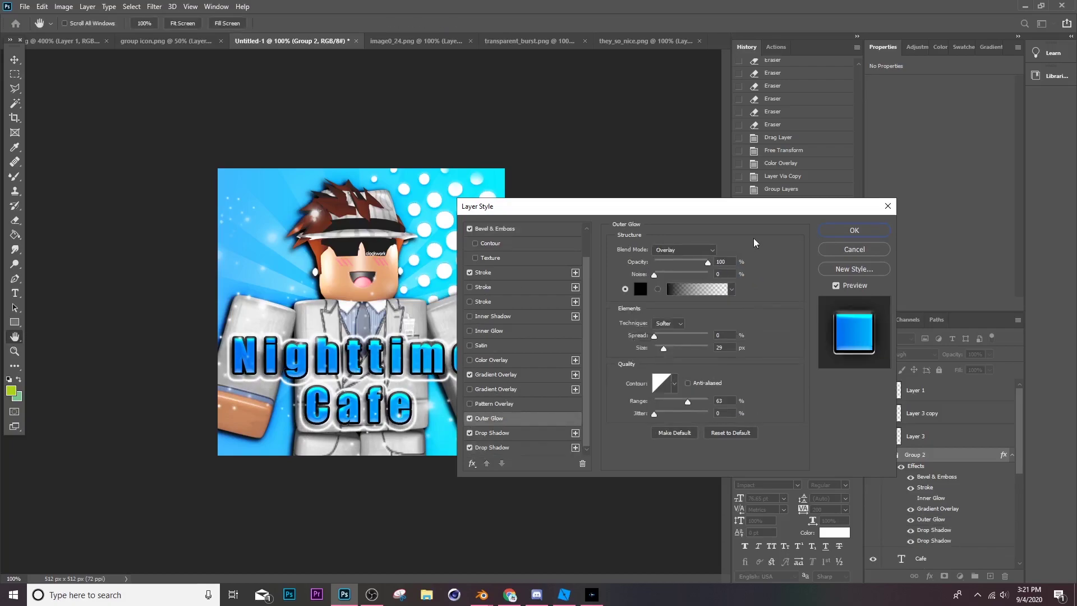
{"action": "left_click", "coordinate": [646, 293]}
{"action": "left_click_drag", "start_coordinate": [830, 416], "coordinate": [778, 329]}
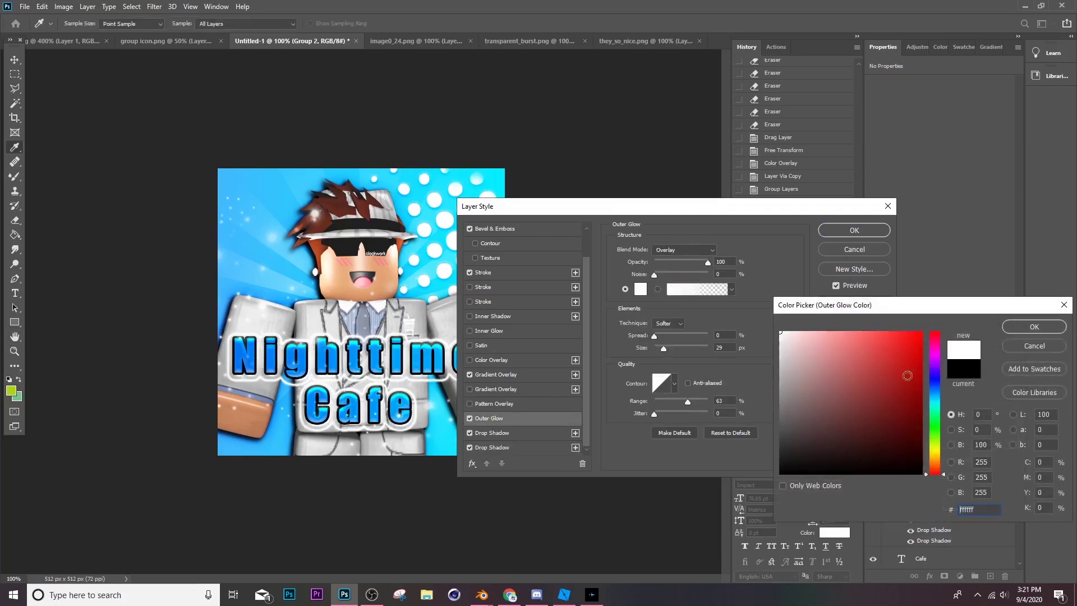
{"action": "left_click", "coordinate": [936, 385]}
{"action": "left_click_drag", "start_coordinate": [909, 359], "coordinate": [977, 276]}
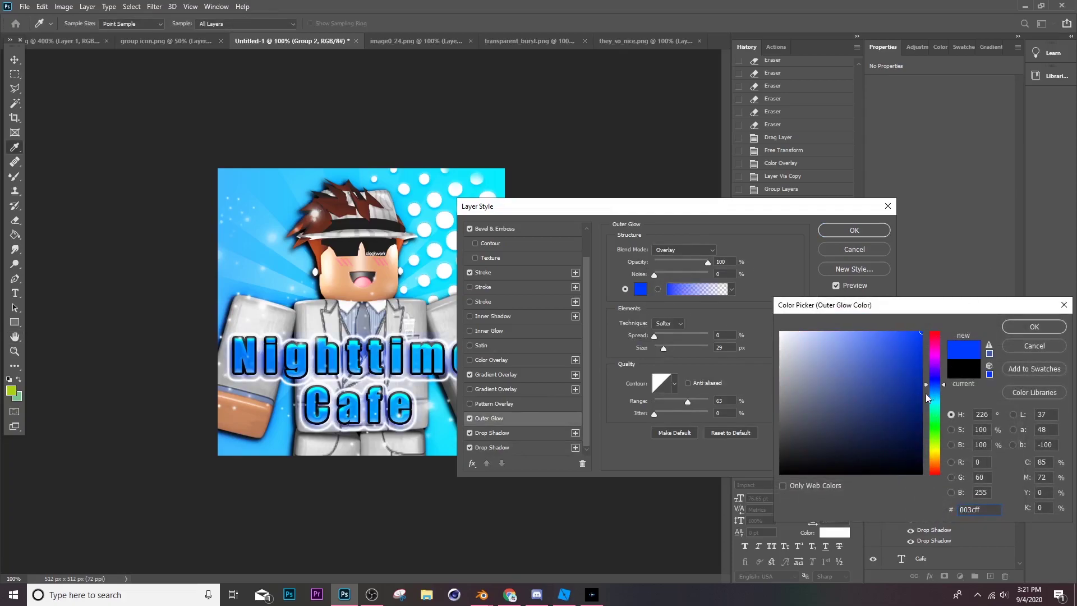
{"action": "left_click_drag", "start_coordinate": [927, 398], "coordinate": [928, 403]}
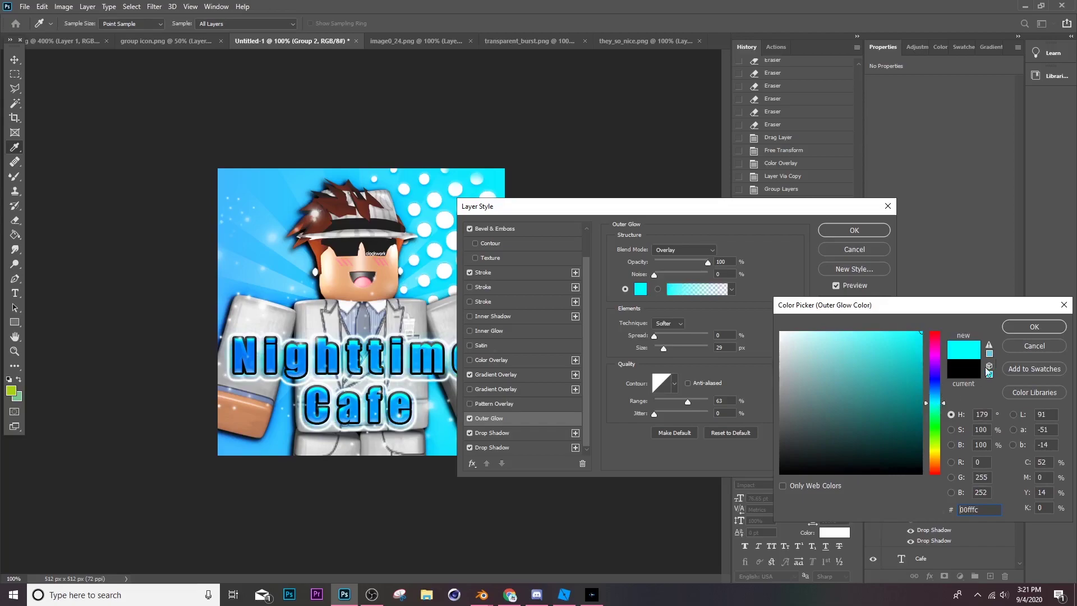
{"action": "left_click", "coordinate": [1034, 328]}
{"action": "left_click_drag", "start_coordinate": [662, 353], "coordinate": [660, 353]}
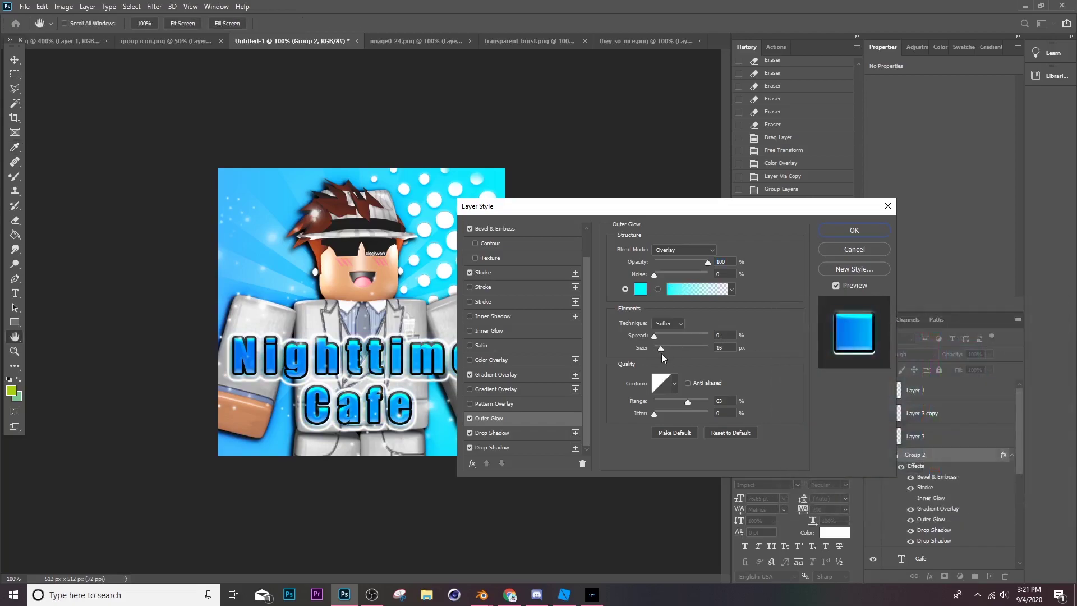
{"action": "left_click", "coordinate": [641, 289]}
{"action": "left_click", "coordinate": [781, 332]}
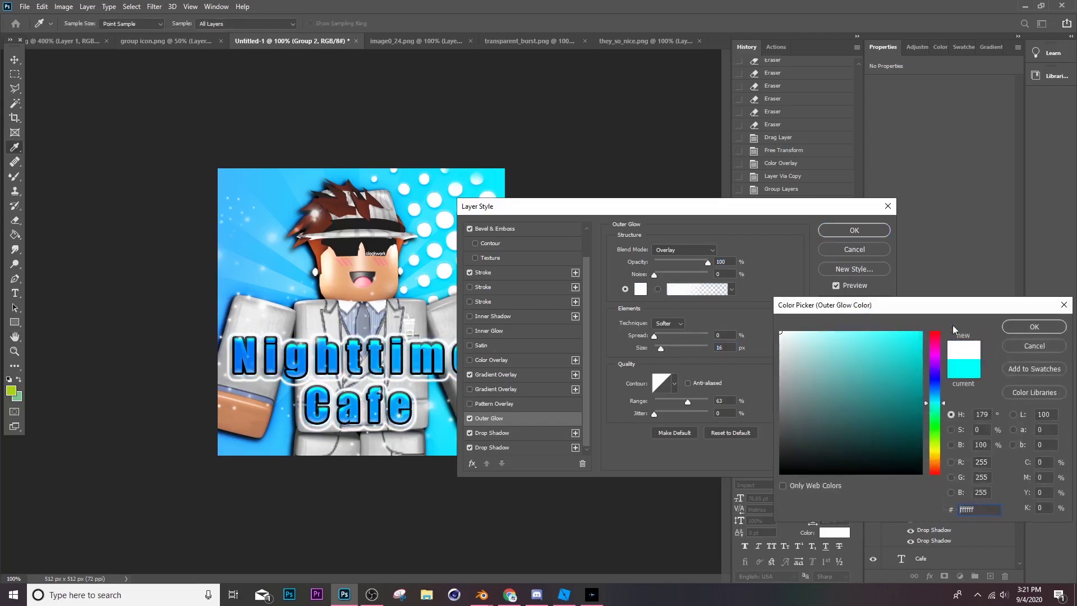
{"action": "left_click", "coordinate": [1035, 328]}
{"action": "left_click", "coordinate": [831, 236]}
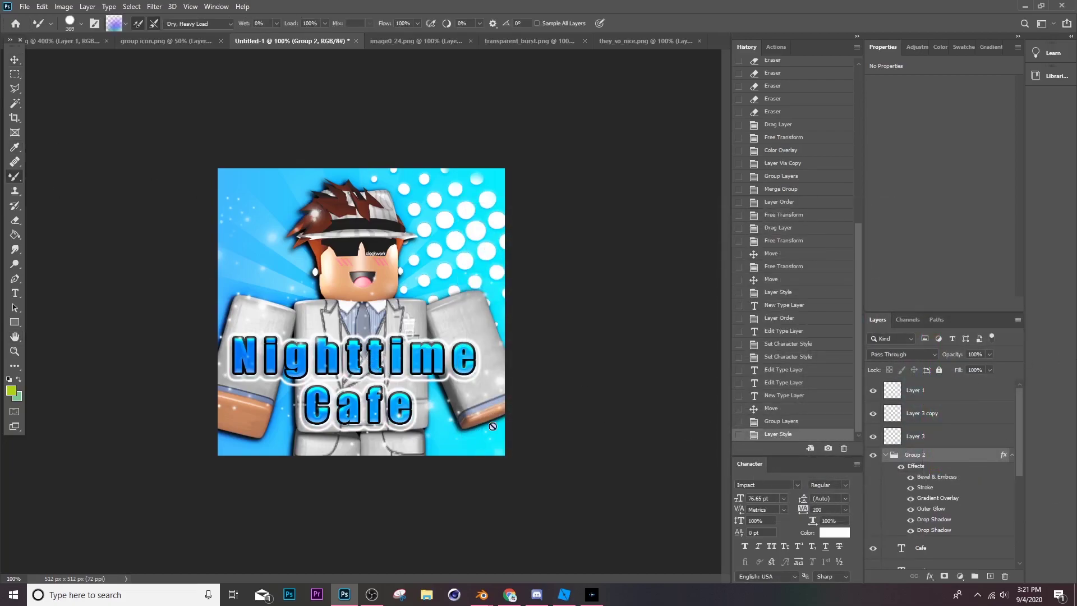
Change the Cafe text's font to Aesthetic Gelatinate
{"action": "key", "text": "t"}
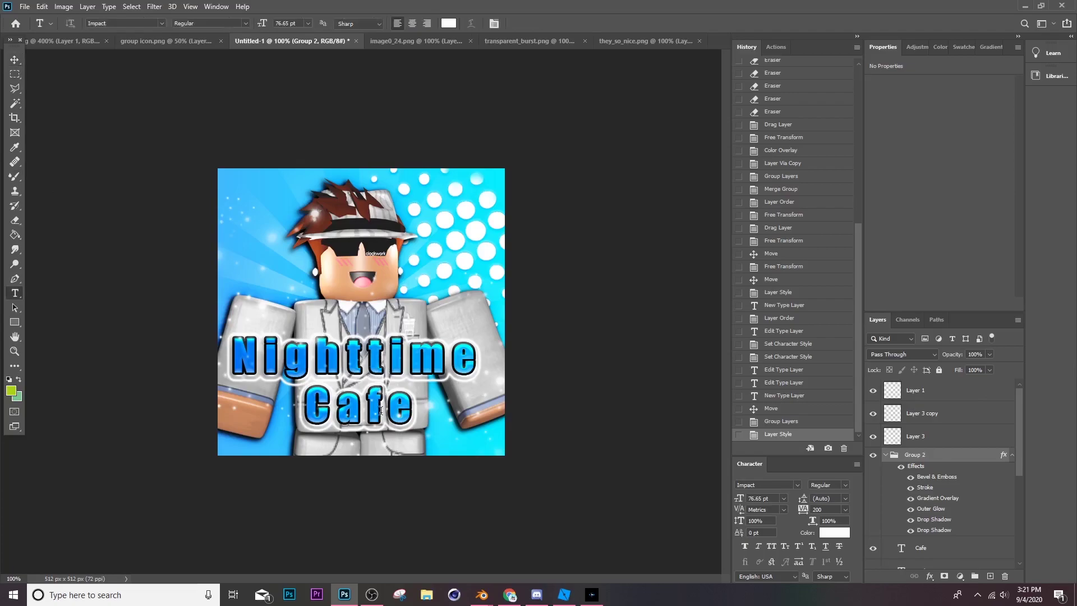
{"action": "left_click", "coordinate": [381, 410]}
{"action": "double_click", "coordinate": [345, 408]}
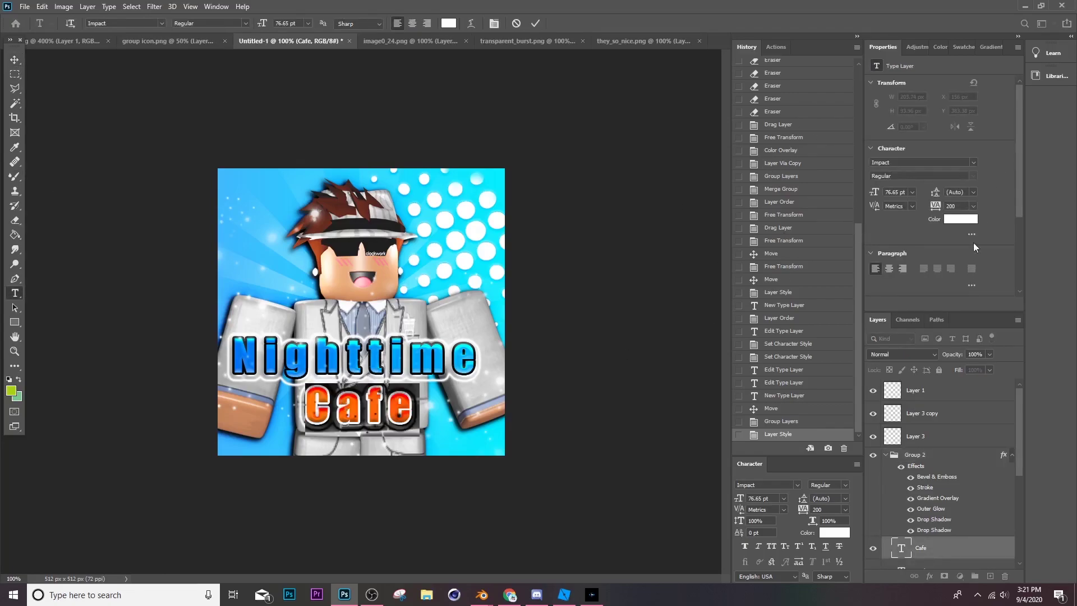
{"action": "left_click", "coordinate": [975, 162]}
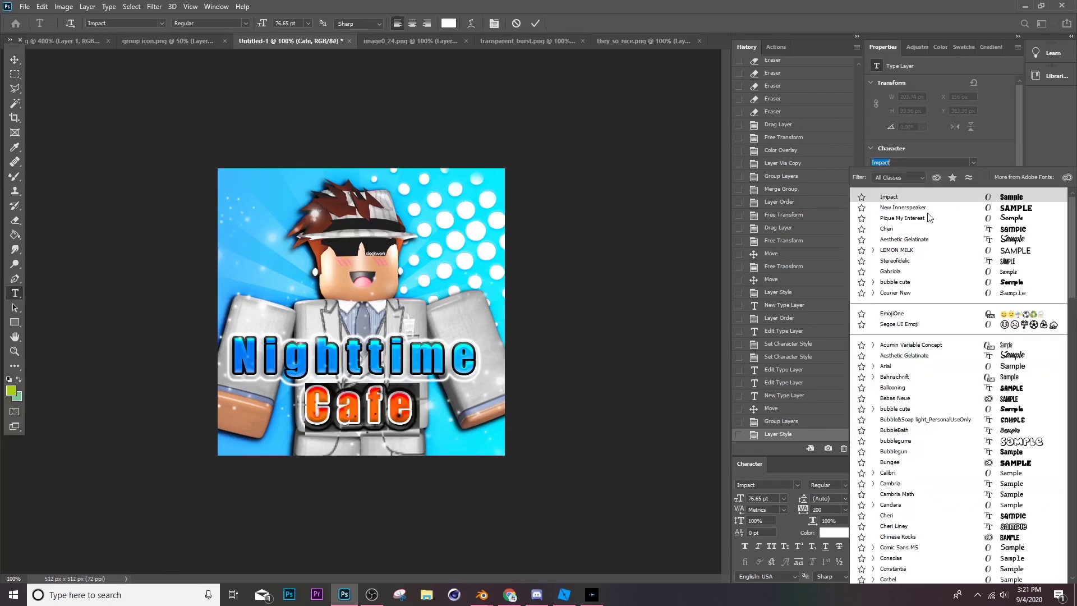
{"action": "left_click", "coordinate": [901, 239]}
Shift Cafe to the left and skew it into a slant
{"action": "left_click", "coordinate": [14, 61]}
{"action": "left_click_drag", "start_coordinate": [367, 425], "coordinate": [350, 427]}
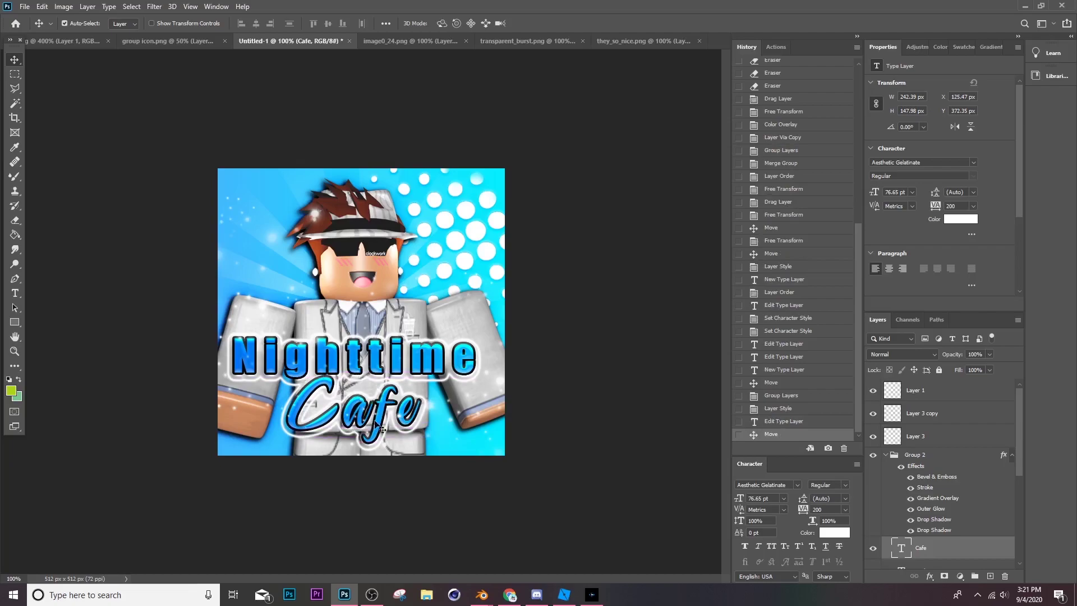
{"action": "key", "text": "ctrl+t"}
{"action": "left_click_drag", "start_coordinate": [362, 463], "coordinate": [382, 456], "text": "ctrl"}
{"action": "left_click_drag", "start_coordinate": [291, 381], "coordinate": [279, 384]}
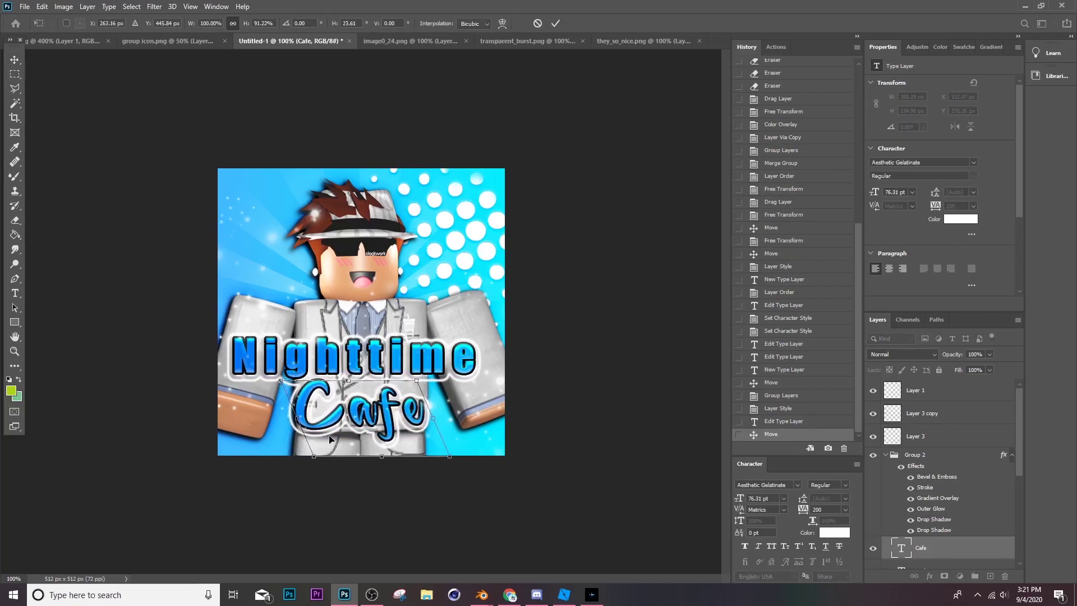
{"action": "key", "text": "Return"}
Tilt the Nighttime title about -0.77° and resize it to roughly 477 px wide
{"action": "left_click", "coordinate": [362, 368]}
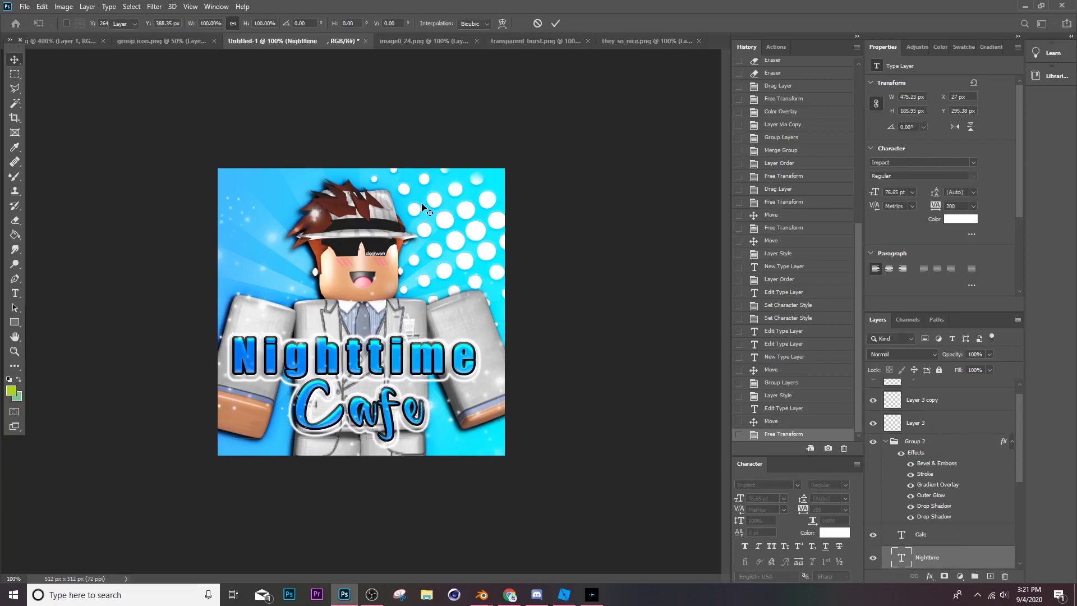
{"action": "key", "text": "ctrl+t"}
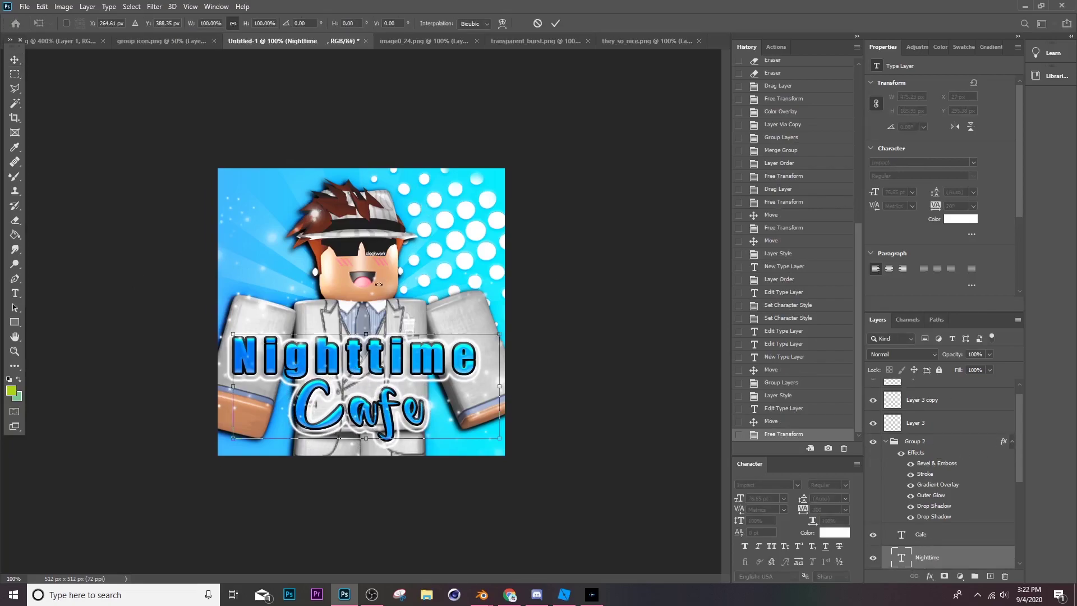
{"action": "mouse_move", "coordinate": [360, 280]}
{"action": "left_mouse_down"}
{"action": "mouse_move", "coordinate": [393, 282]}
{"action": "mouse_move", "coordinate": [374, 283]}
{"action": "left_mouse_up"}
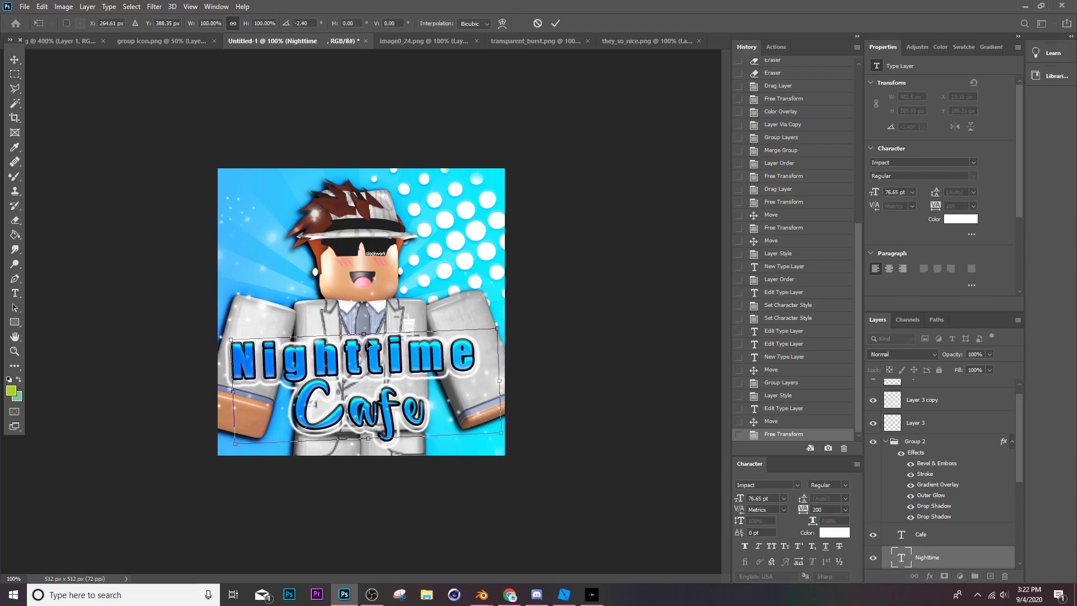
{"action": "left_click_drag", "start_coordinate": [366, 335], "coordinate": [354, 363], "text": "ctrl"}
{"action": "key", "text": "Return"}
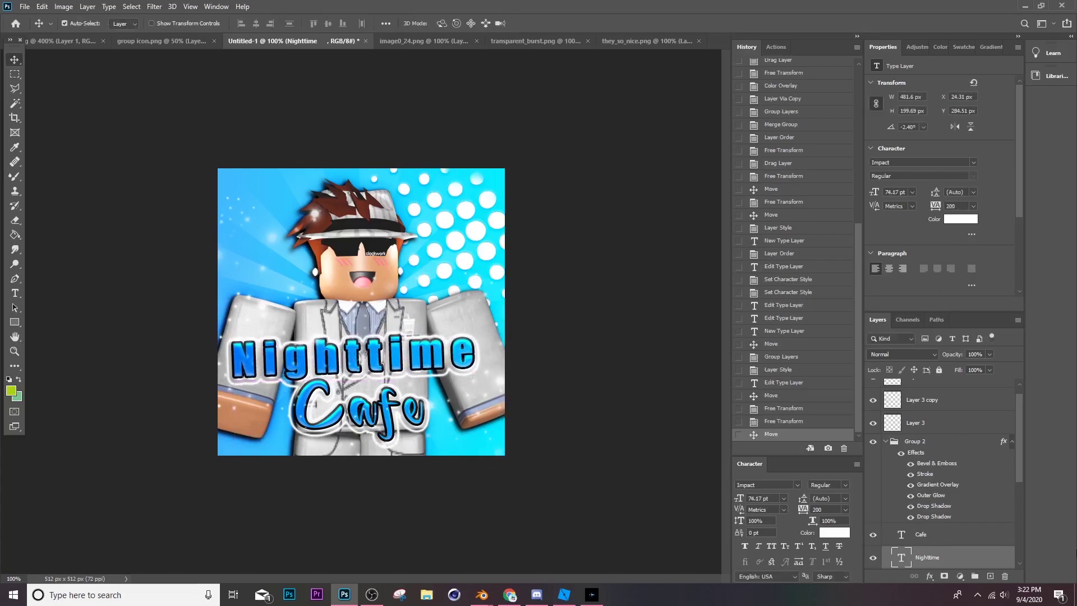
{"action": "key", "text": "ctrl+t"}
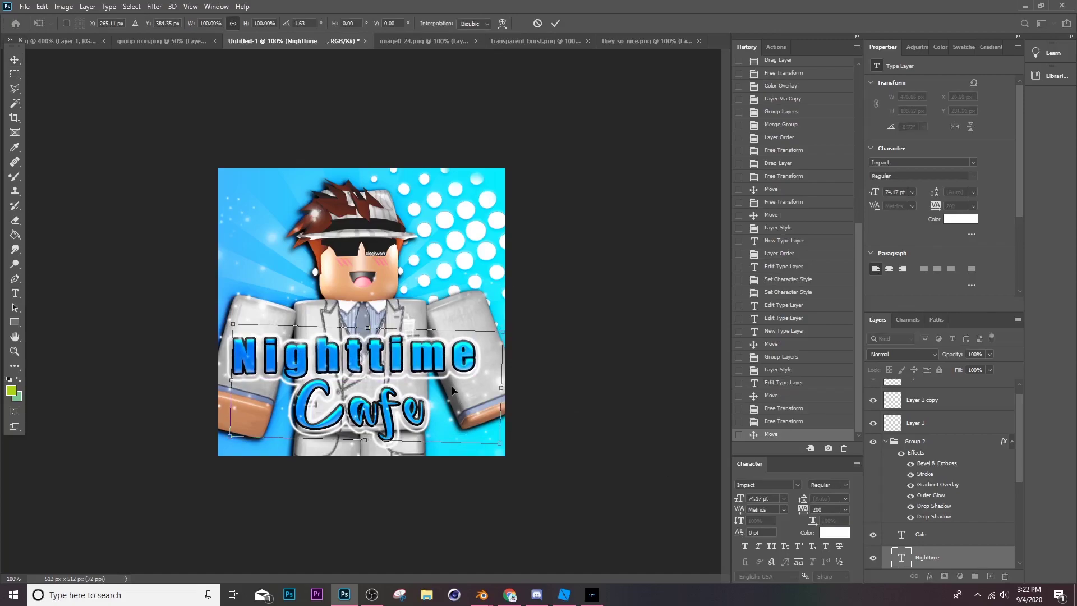
{"action": "key", "text": "Return"}
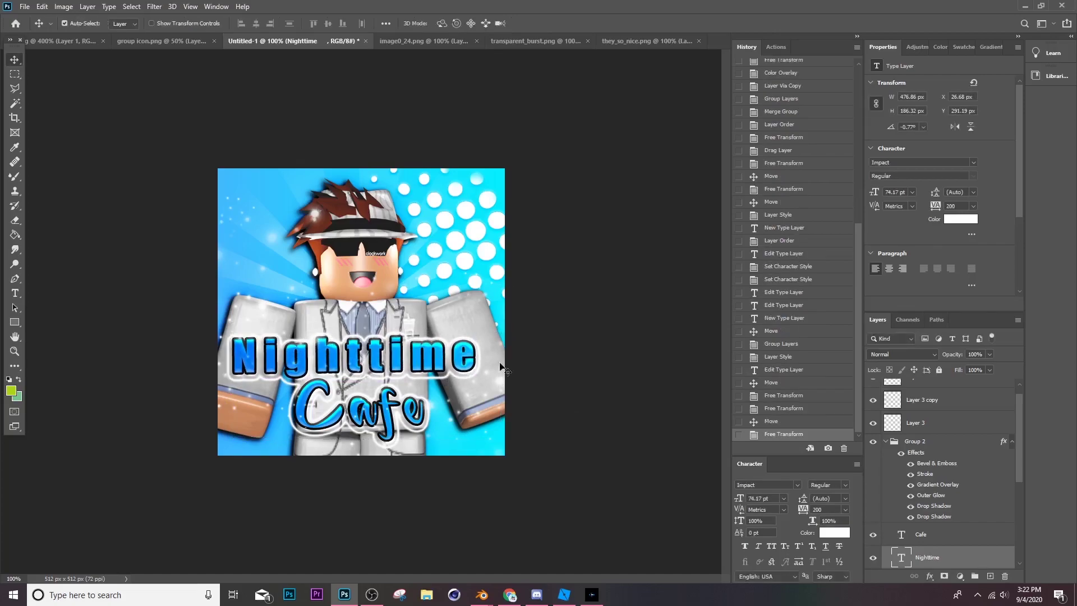
Warp the Nighttime text with the Shell Upper style at +19 bend
{"action": "right_click", "coordinate": [947, 557]}
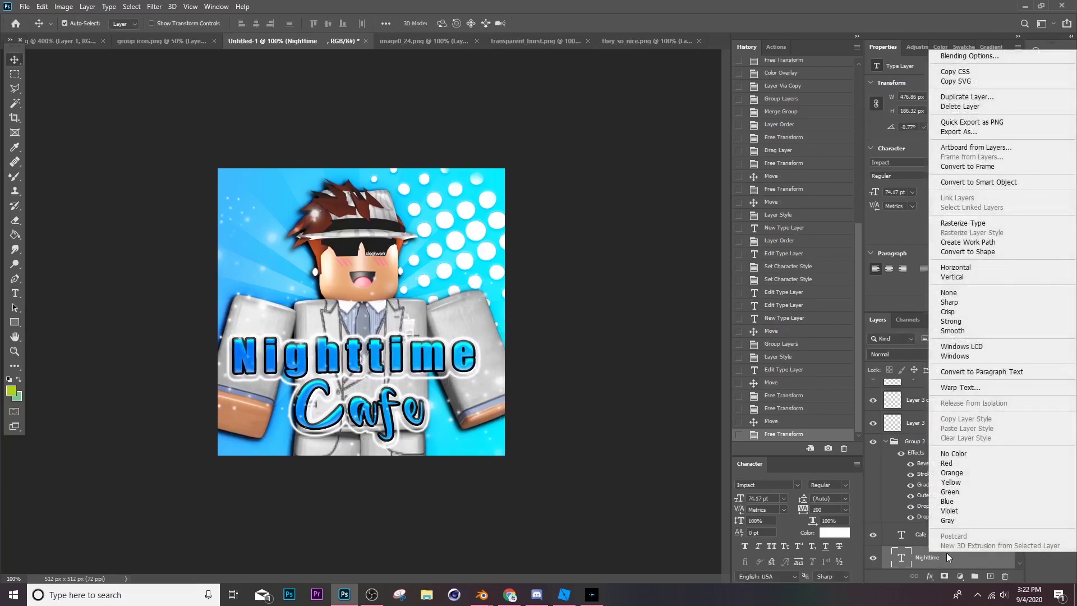
{"action": "left_click", "coordinate": [971, 393]}
{"action": "left_click", "coordinate": [958, 402]}
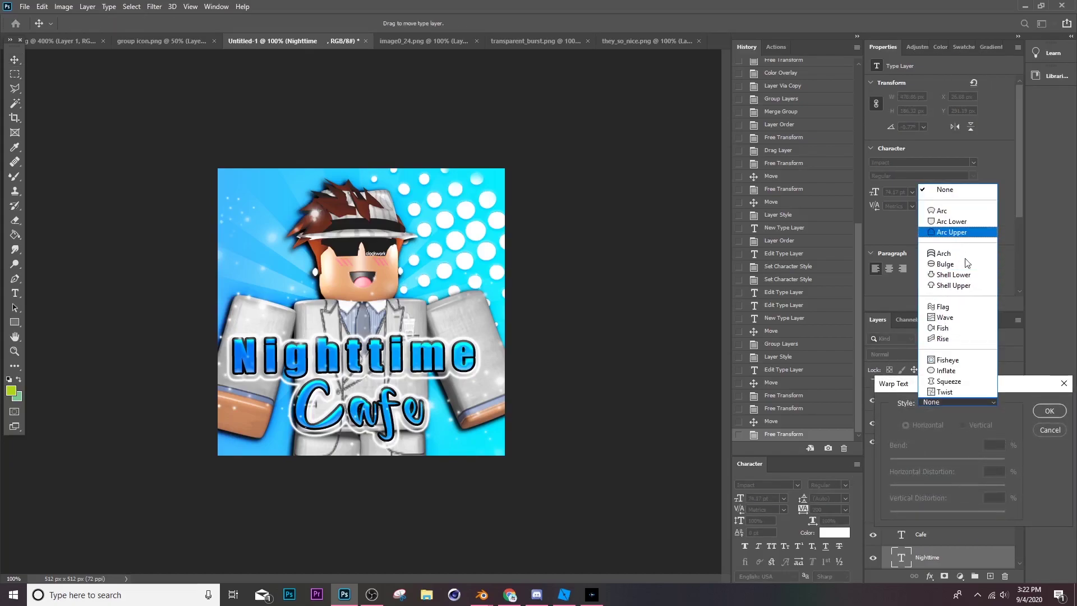
{"action": "left_click", "coordinate": [961, 286]}
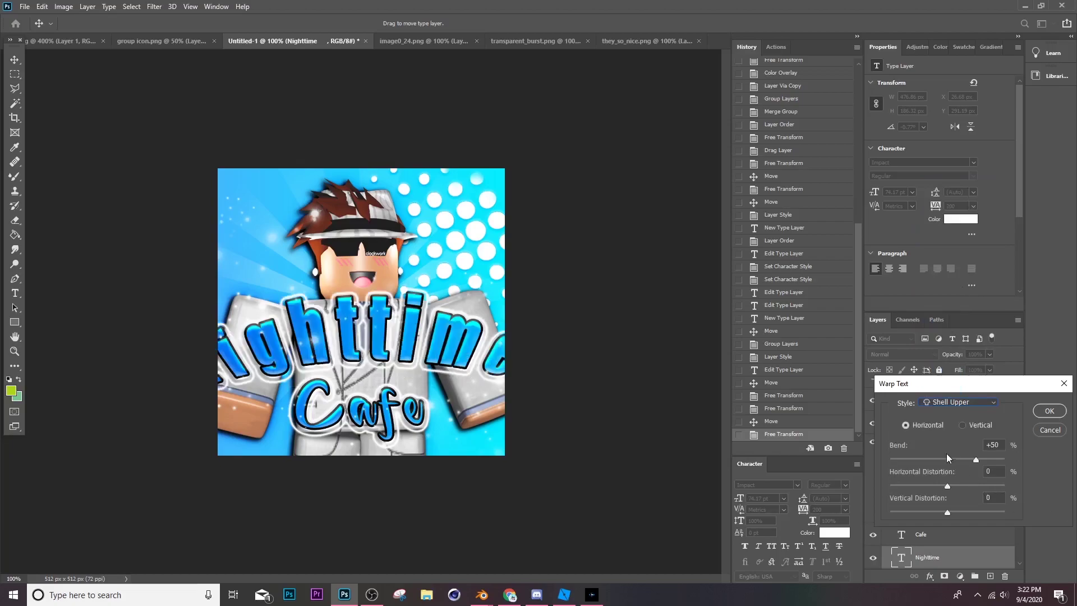
{"action": "left_click_drag", "start_coordinate": [413, 363], "coordinate": [439, 356]}
{"action": "left_click", "coordinate": [1007, 391]}
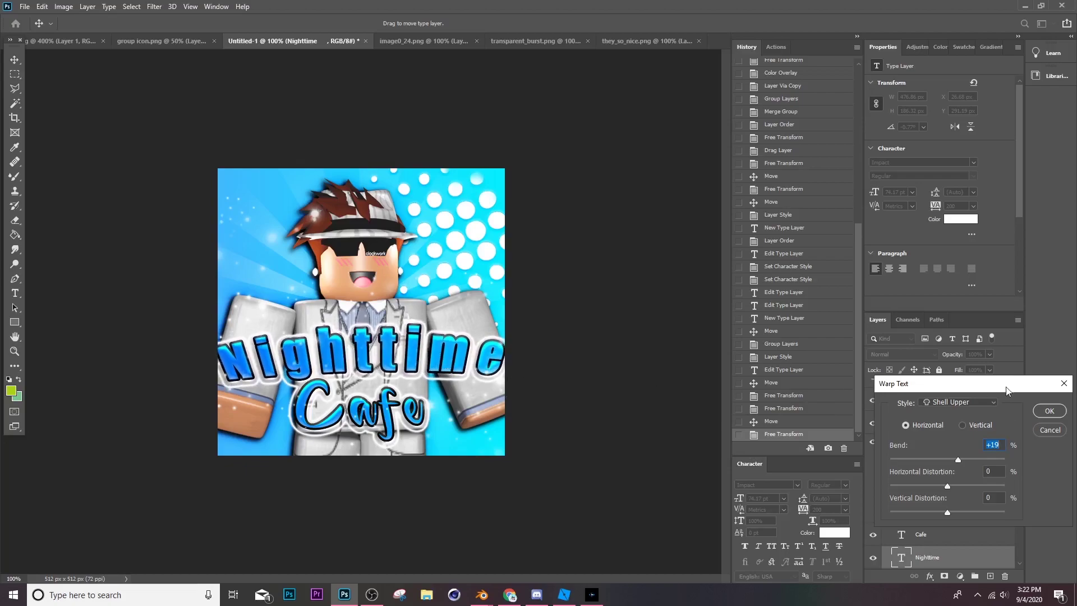
{"action": "left_click", "coordinate": [1042, 414]}
Narrow the warped Nighttime title to about 95% and nudge it right
{"action": "key", "text": "ctrl+t"}
{"action": "left_click_drag", "start_coordinate": [542, 374], "coordinate": [526, 373]}
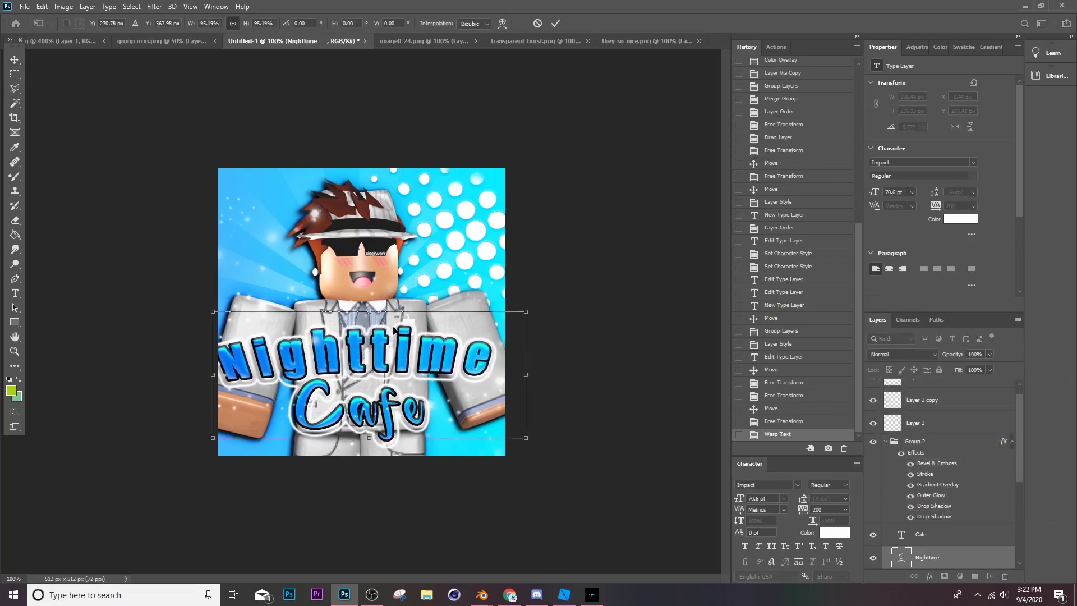
{"action": "left_click_drag", "start_coordinate": [395, 330], "coordinate": [401, 332]}
{"action": "key", "text": "Return"}
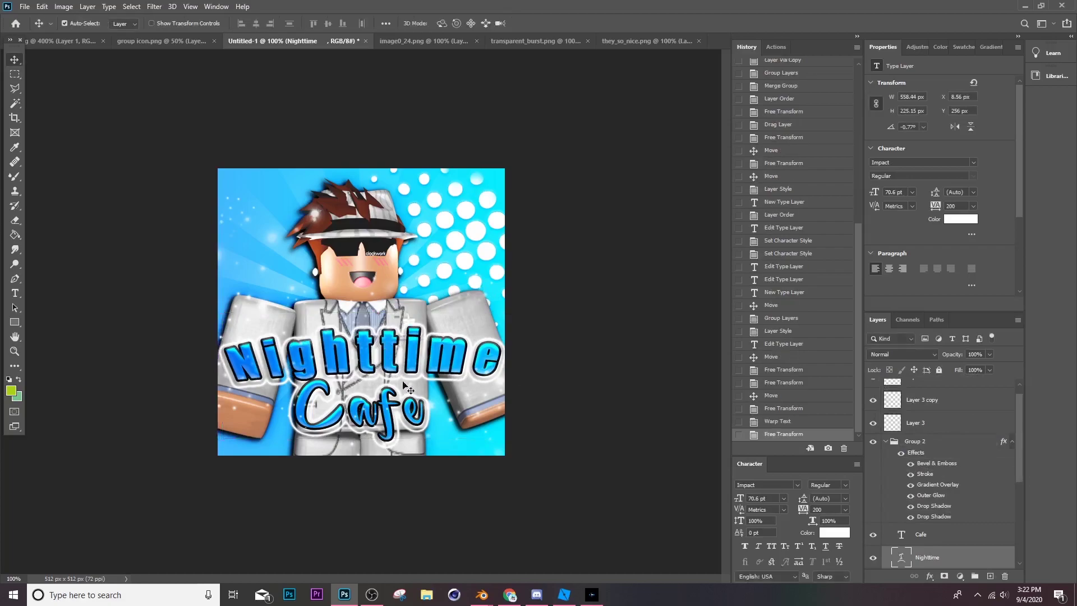
Apply a text warp to Cafe, trying Wave and then another style
{"action": "left_click", "coordinate": [399, 425]}
{"action": "right_click", "coordinate": [990, 541]}
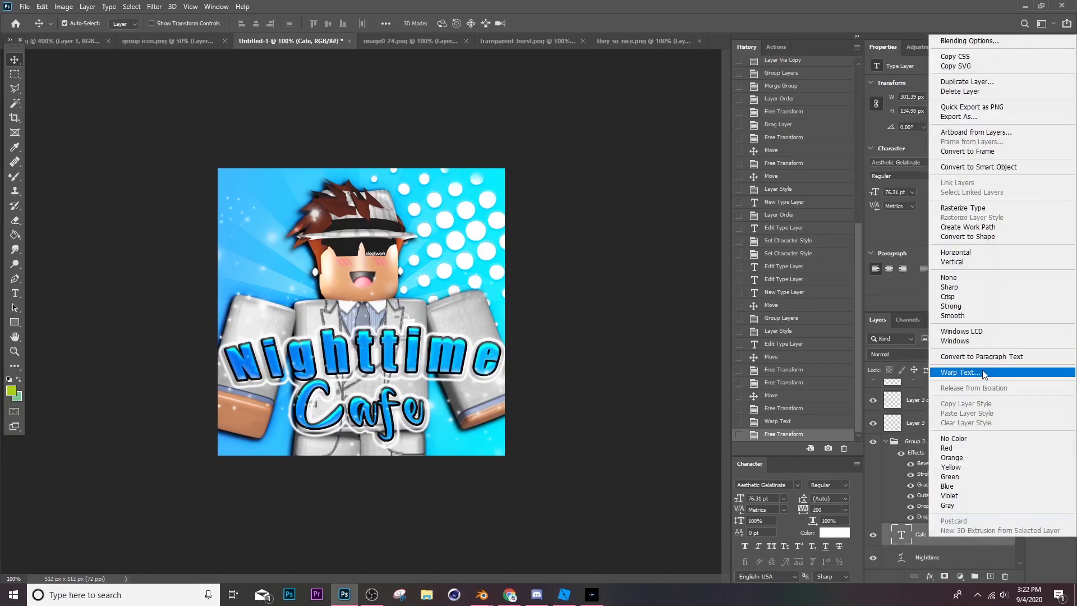
{"action": "left_click", "coordinate": [954, 440]}
{"action": "left_click", "coordinate": [962, 400]}
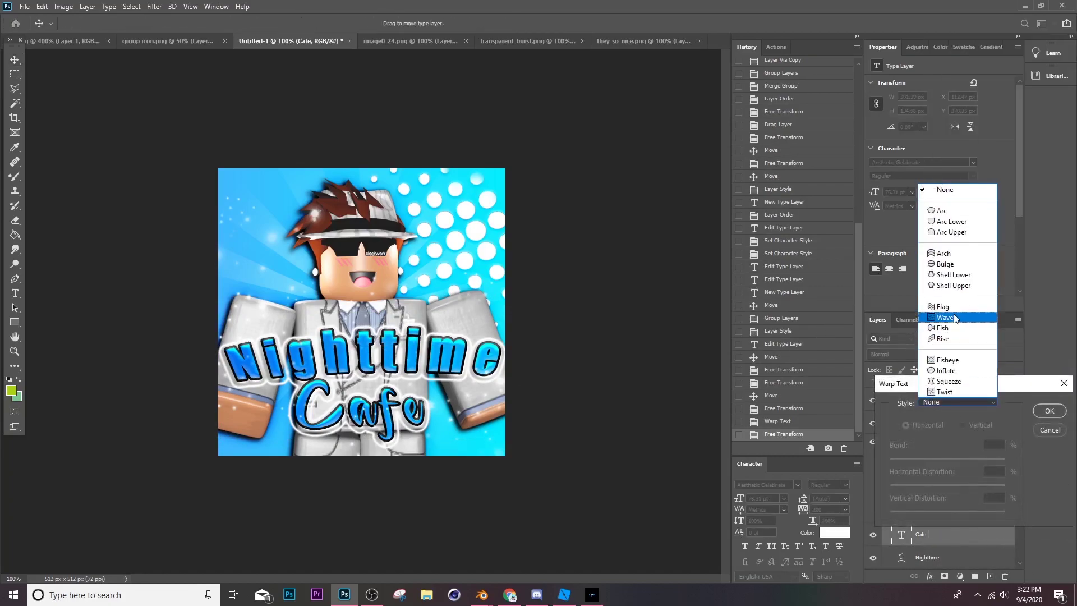
{"action": "left_click", "coordinate": [948, 315]}
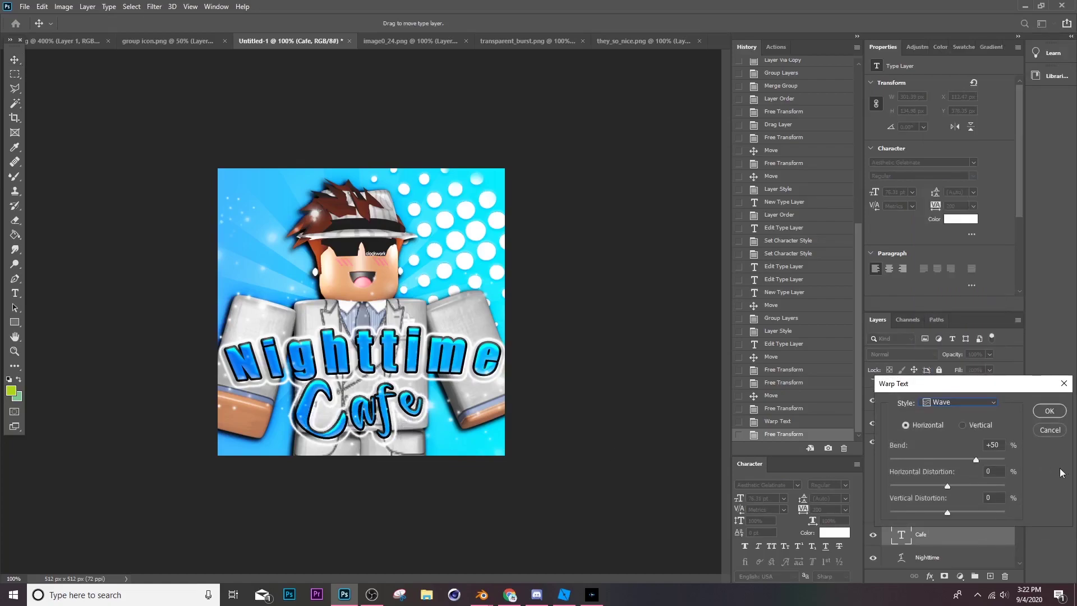
{"action": "left_click", "coordinate": [966, 399]}
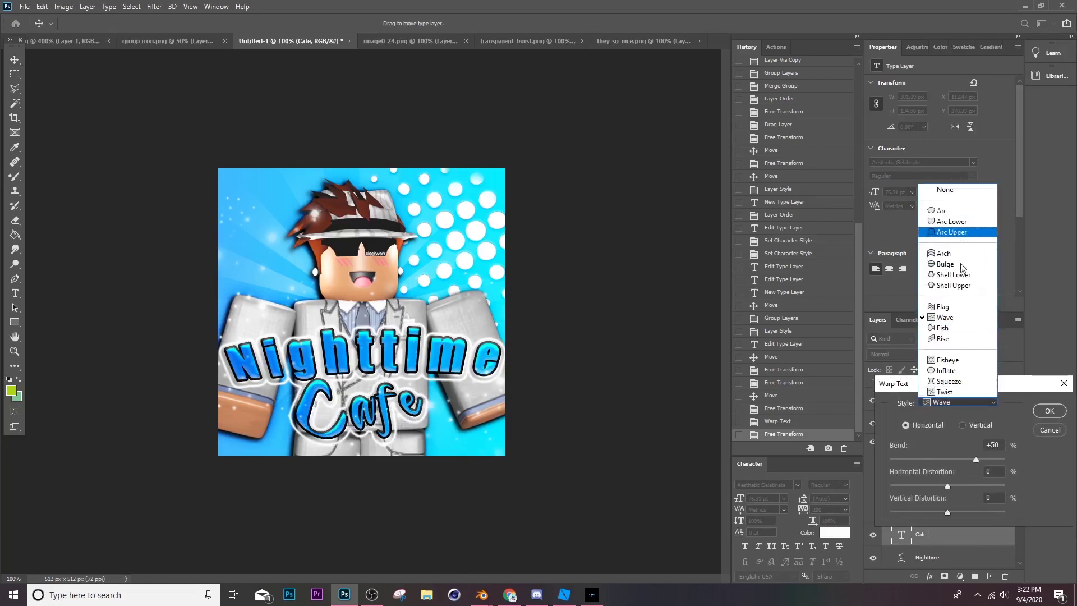
{"action": "left_click", "coordinate": [951, 372]}
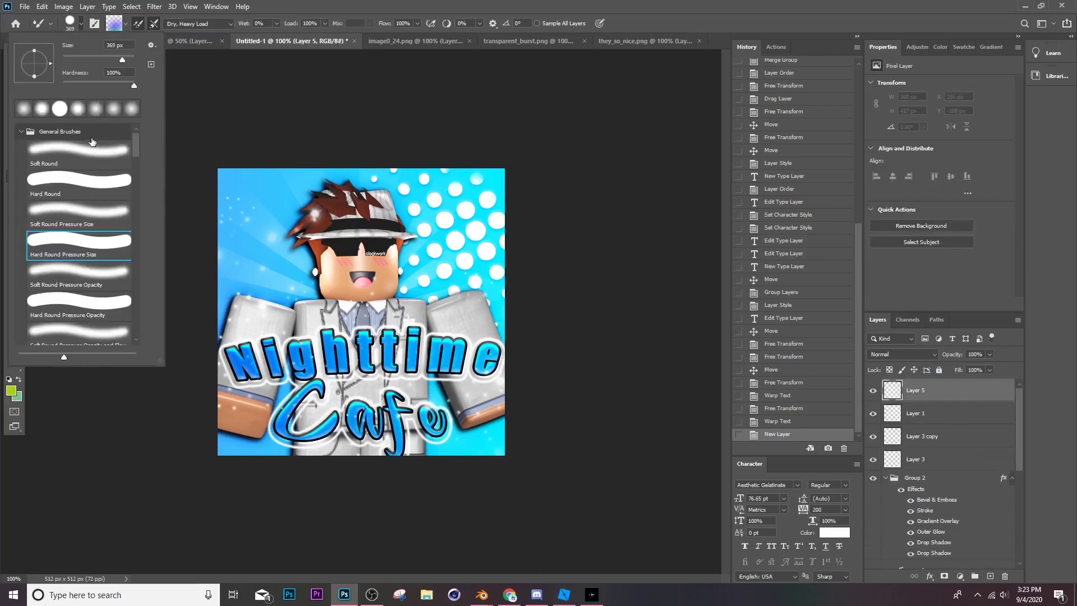
Switch the paint colour to white and paint rough streaks across the canvas corners and edges
{"action": "left_click_drag", "start_coordinate": [225, 216], "coordinate": [360, 175]}
{"action": "key", "text": "ctrl+z"}
{"action": "left_click", "coordinate": [940, 47]}
{"action": "left_click", "coordinate": [891, 60]}
{"action": "left_click", "coordinate": [81, 24]}
{"action": "left_click_drag", "start_coordinate": [106, 61], "coordinate": [114, 61]}
{"action": "left_click_drag", "start_coordinate": [286, 182], "coordinate": [230, 227]}
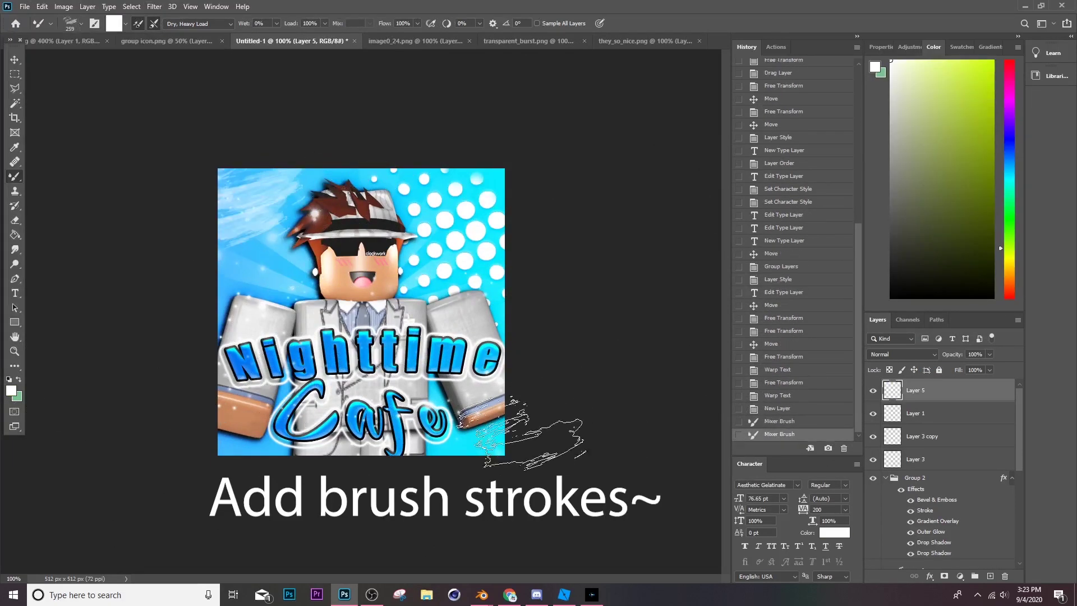
{"action": "left_click_drag", "start_coordinate": [522, 432], "coordinate": [438, 449]}
{"action": "left_click_drag", "start_coordinate": [197, 426], "coordinate": [253, 438]}
Try larger brush presets for the streaks, undoing an unwanted stroke
{"action": "left_click", "coordinate": [81, 23]}
{"action": "left_click", "coordinate": [78, 286]}
{"action": "left_click", "coordinate": [578, 168]}
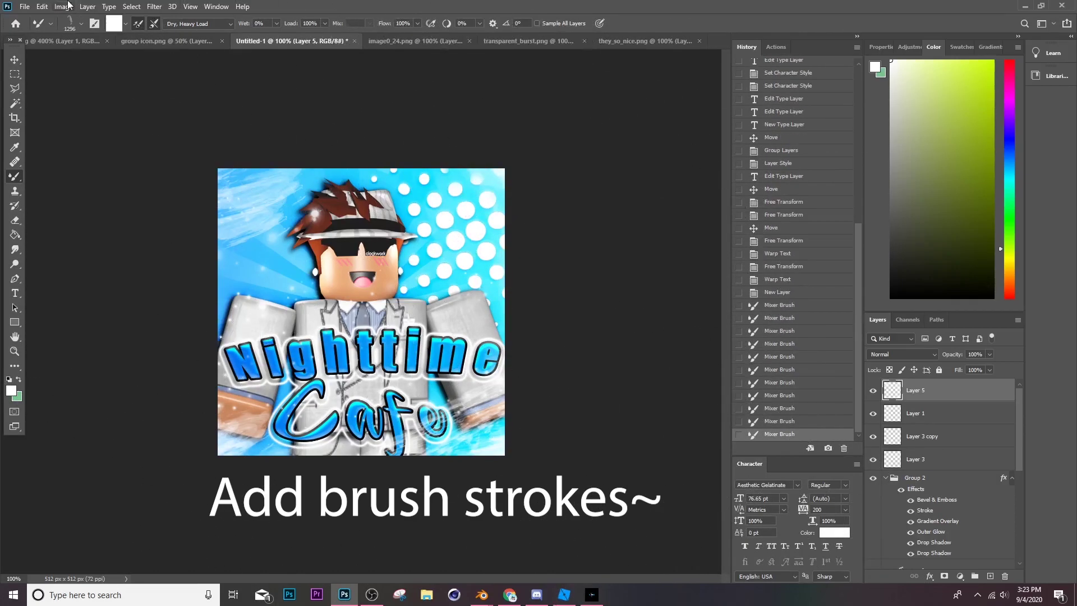
{"action": "left_click", "coordinate": [81, 23]}
{"action": "scroll", "coordinate": [79, 269], "scroll_direction": "down", "scroll_amount": 3}
{"action": "left_click", "coordinate": [79, 239]}
{"action": "key", "text": "ctrl+z"}
Pick another brush preset and add a white streak and paint dabs over the background
{"action": "left_click", "coordinate": [81, 24]}
{"action": "scroll", "coordinate": [79, 252], "scroll_direction": "up", "scroll_amount": 5}
{"action": "left_click", "coordinate": [78, 171]}
{"action": "left_click_drag", "start_coordinate": [115, 60], "coordinate": [121, 60]}
{"action": "left_click", "coordinate": [528, 181]}
{"action": "left_click", "coordinate": [390, 319]}
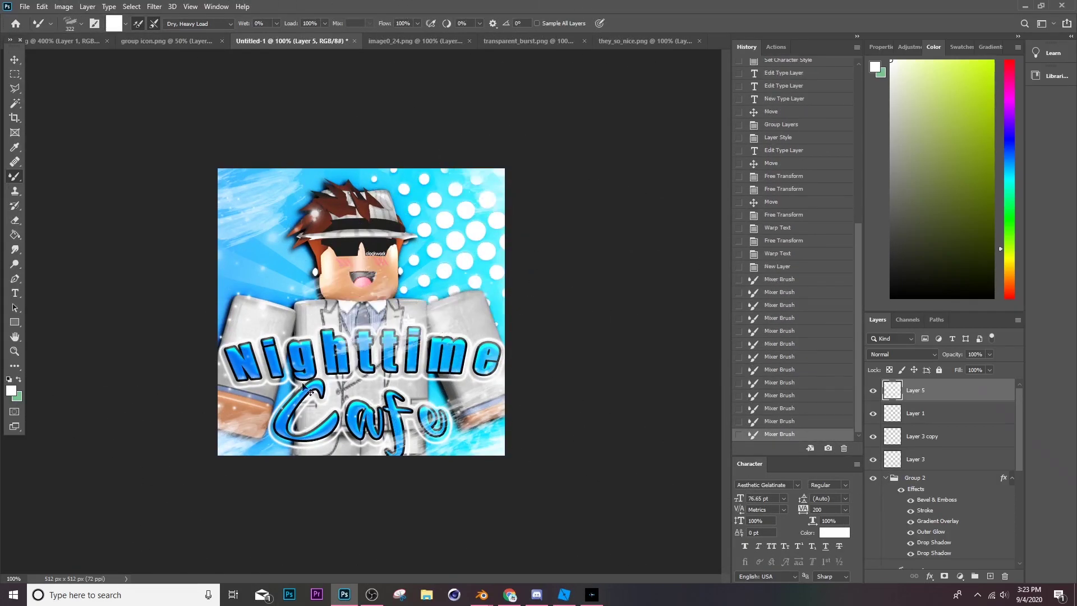
{"action": "key", "text": "ctrl+z"}
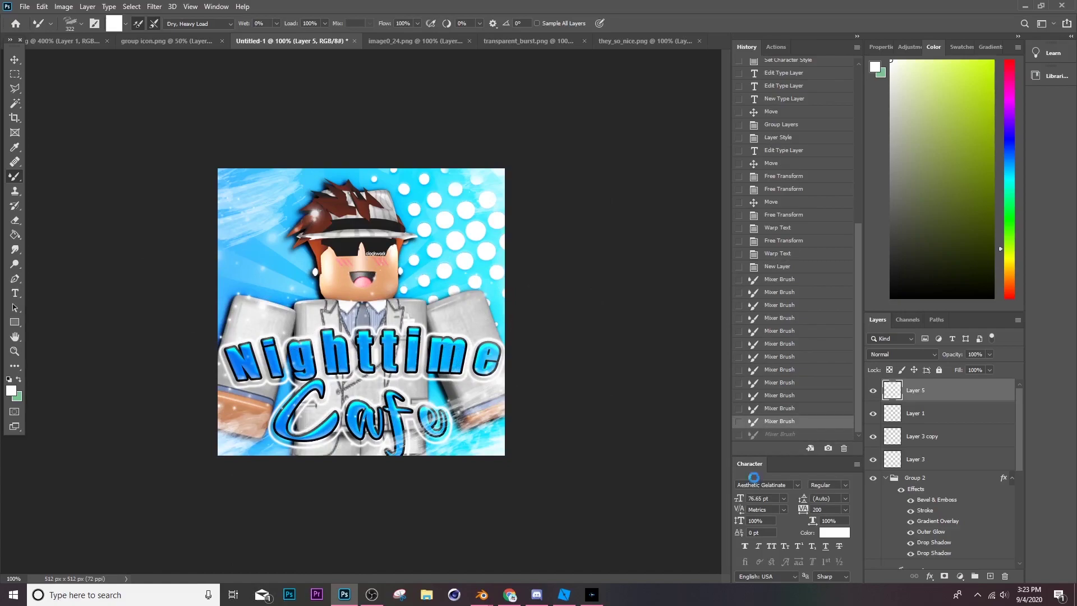
Bring X_Overlay.png into the icon document and place its layer below Layer 2
{"action": "key", "text": "ctrl+o"}
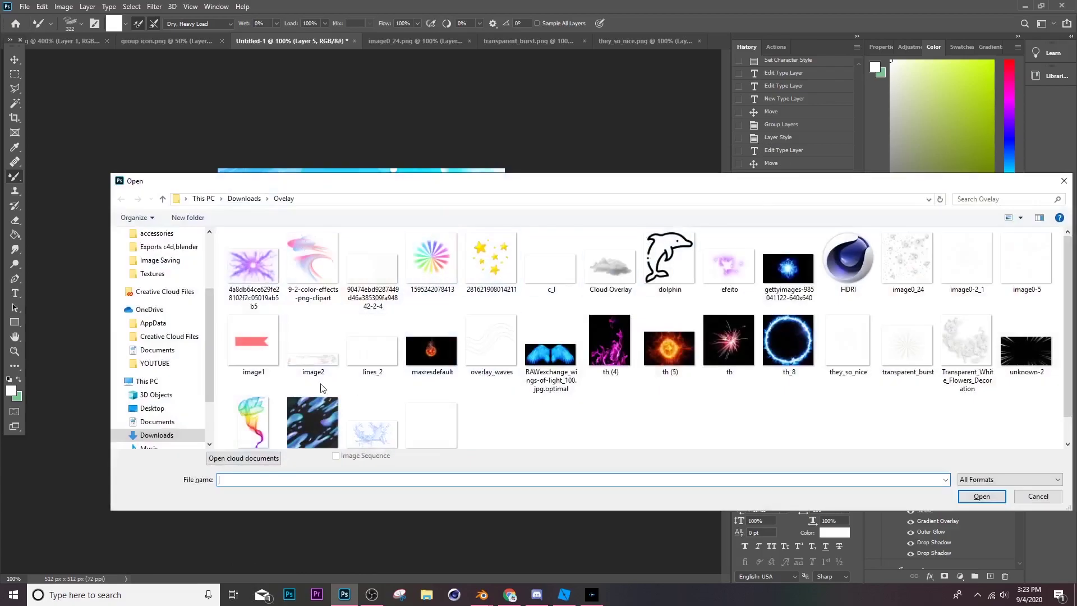
{"action": "left_click", "coordinate": [425, 430]}
{"action": "double_click", "coordinate": [425, 434]}
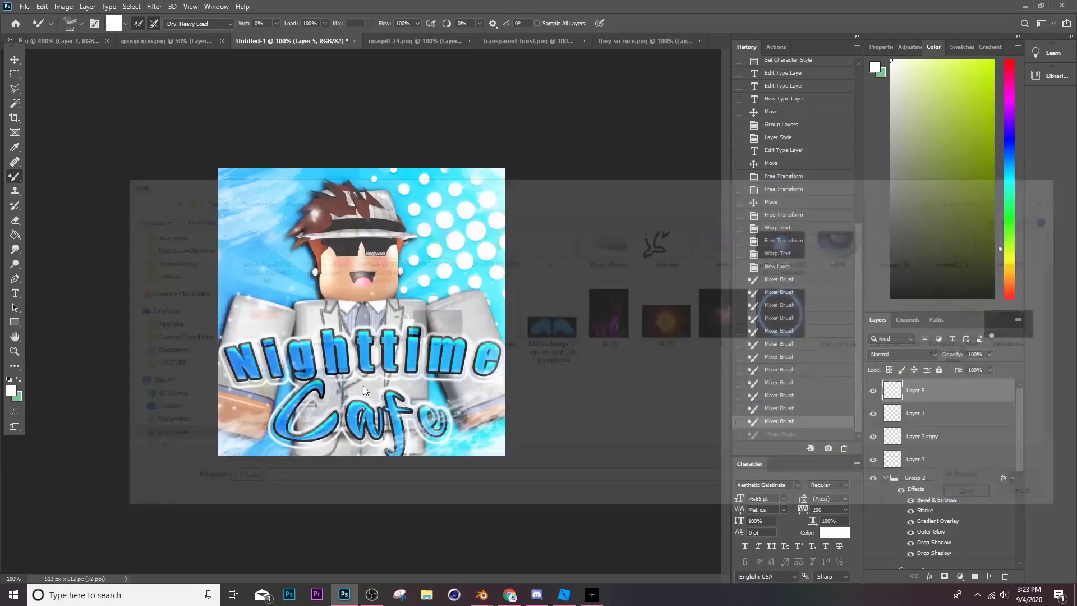
{"action": "left_click", "coordinate": [14, 60]}
{"action": "left_click_drag", "start_coordinate": [340, 365], "coordinate": [255, 309]}
{"action": "left_click_drag", "start_coordinate": [936, 391], "coordinate": [938, 478]}
Scale the X overlay down to about 85%, then reselect the X overlay layer
{"action": "key", "text": "ctrl+t"}
{"action": "left_click_drag", "start_coordinate": [375, 169], "coordinate": [346, 194]}
{"action": "key", "text": "Return"}
{"action": "left_click", "coordinate": [281, 217]}
{"action": "key", "text": "ctrl+t"}
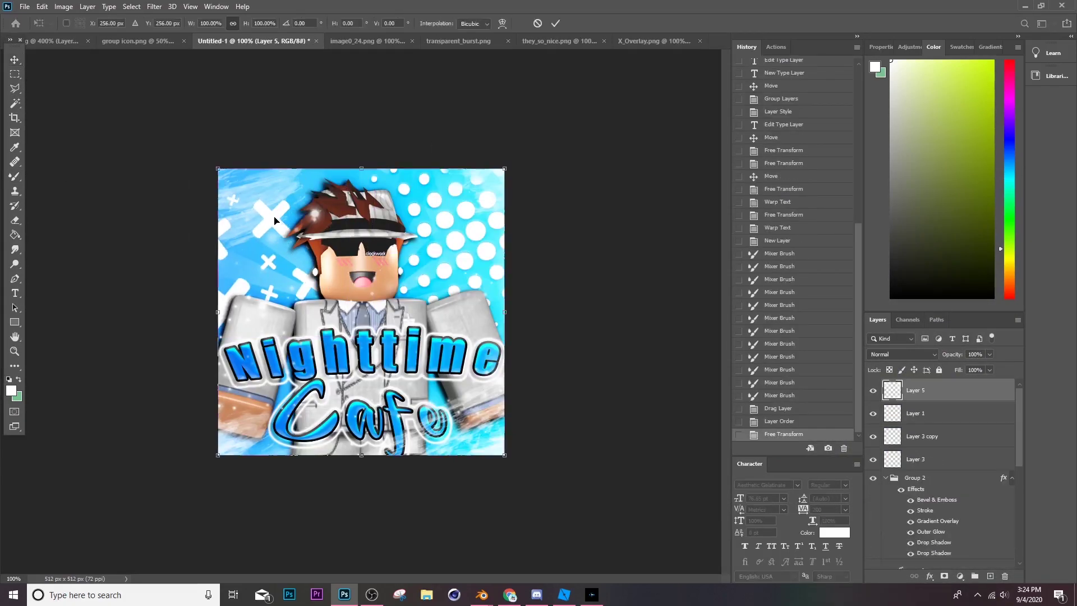
{"action": "key", "text": "Escape"}
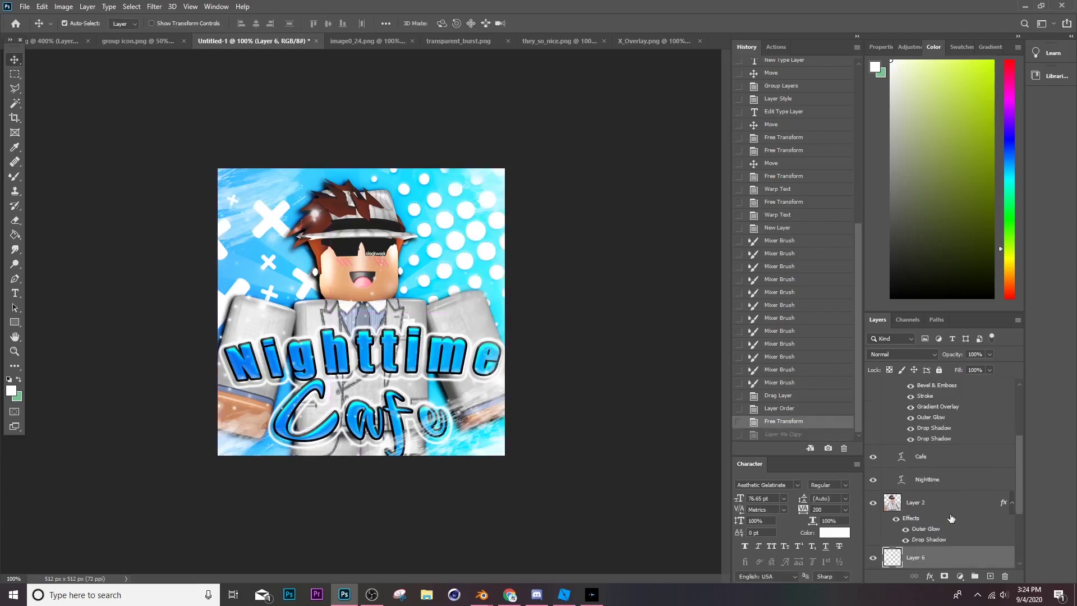
{"action": "key", "text": "ctrl+z"}
{"action": "left_click", "coordinate": [284, 228], "text": "ctrl"}
{"action": "left_click", "coordinate": [873, 558]}
{"action": "left_click", "coordinate": [873, 558]}
Duplicate the X overlay and shrink the copy at the lower right of the canvas
{"action": "key", "text": "ctrl+j"}
{"action": "key", "text": "ctrl+t"}
{"action": "left_click_drag", "start_coordinate": [268, 263], "coordinate": [484, 421]}
{"action": "left_click_drag", "start_coordinate": [562, 355], "coordinate": [506, 388]}
{"action": "key", "text": "Return"}
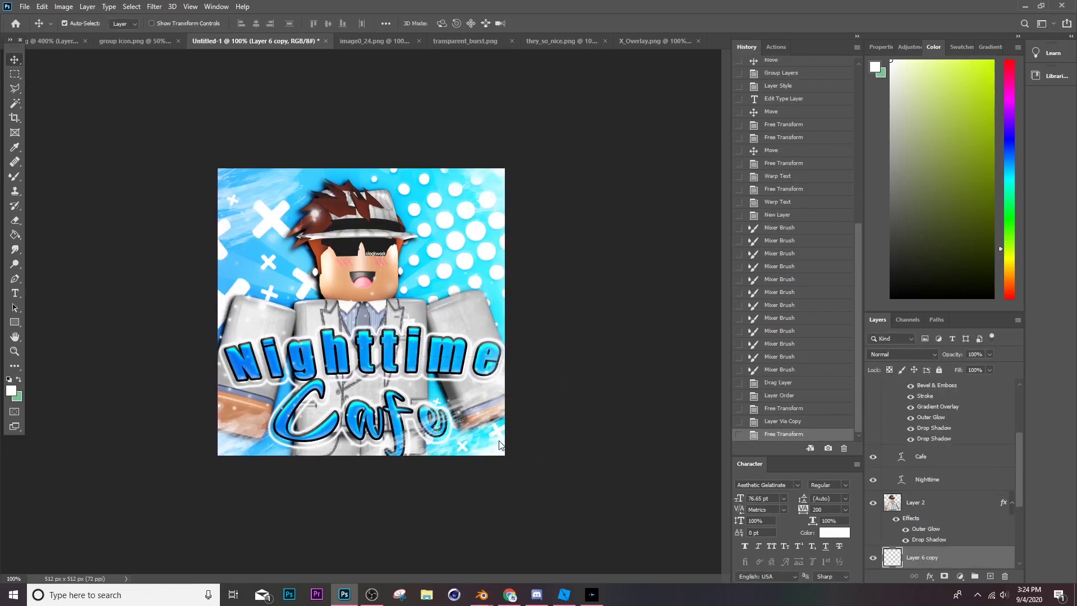